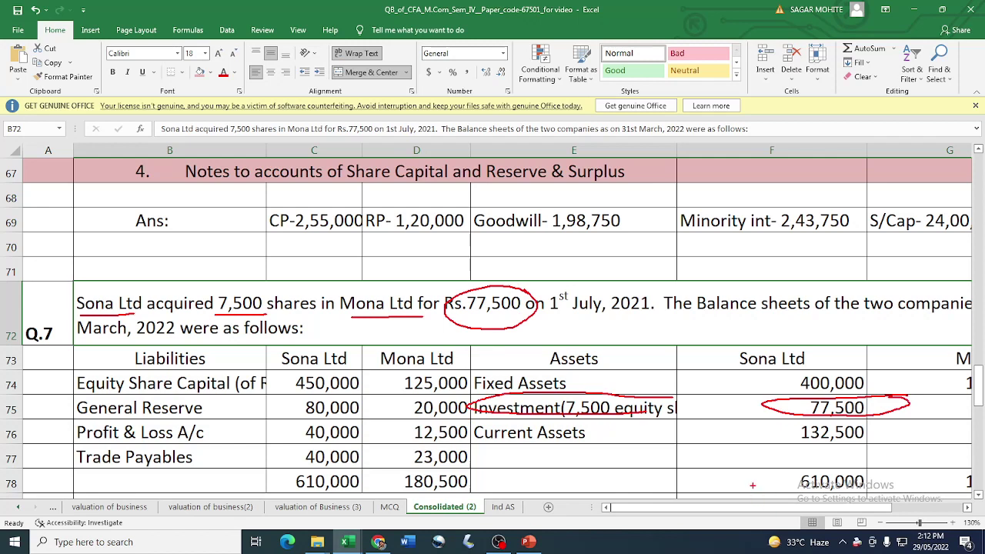
Switch to the corporat financial accounting Solution workbook and clear the Reserve & Surplus amounts in D50:D53 on the Consolidation 7 sheet
key(Escape)
click(458, 368)
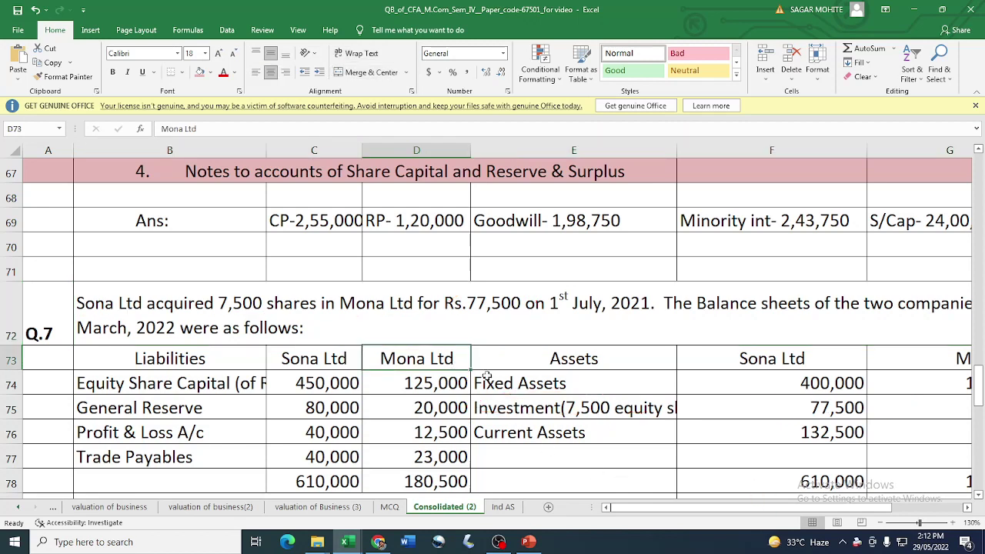
scroll(494, 378, down, 1)
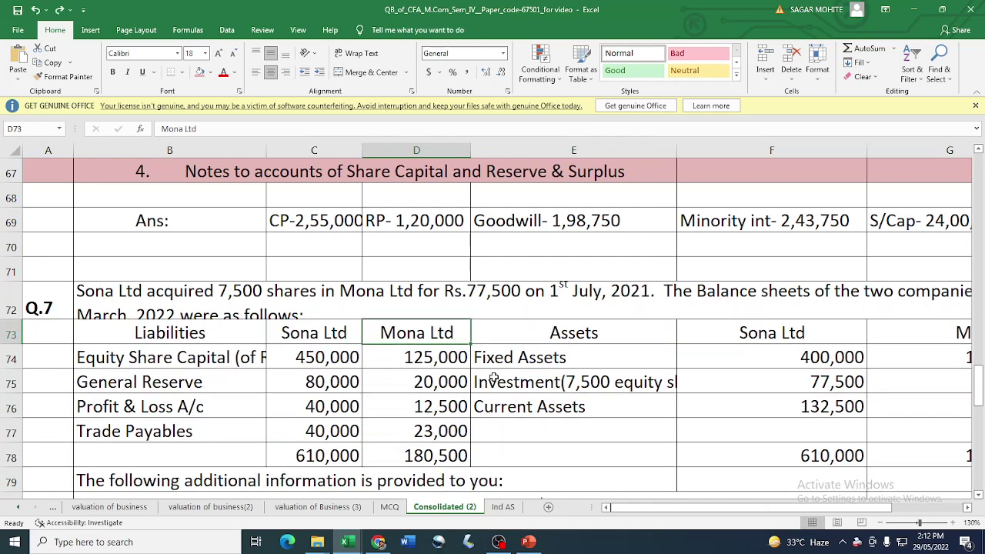
key(alt+Tab)
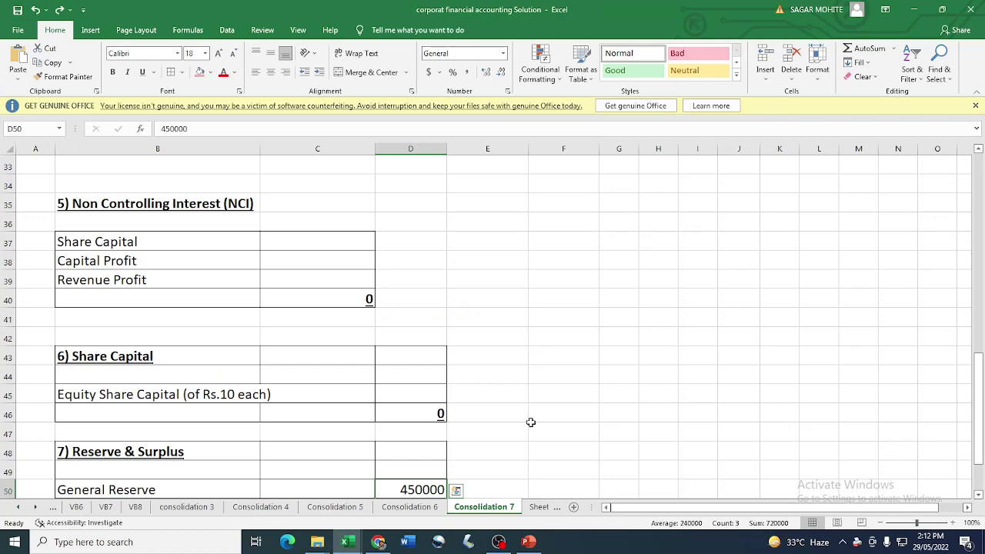
scroll(525, 421, down, 2)
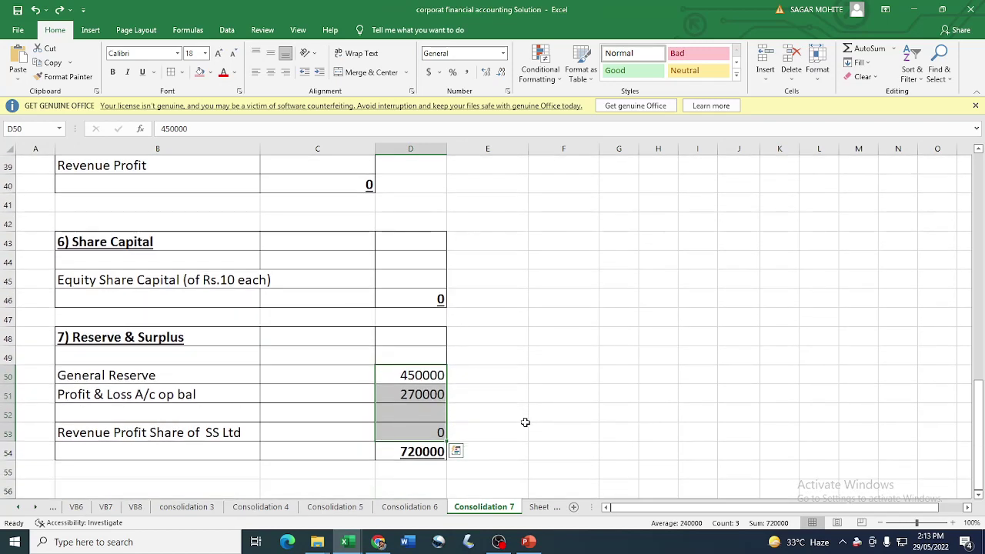
key(Delete)
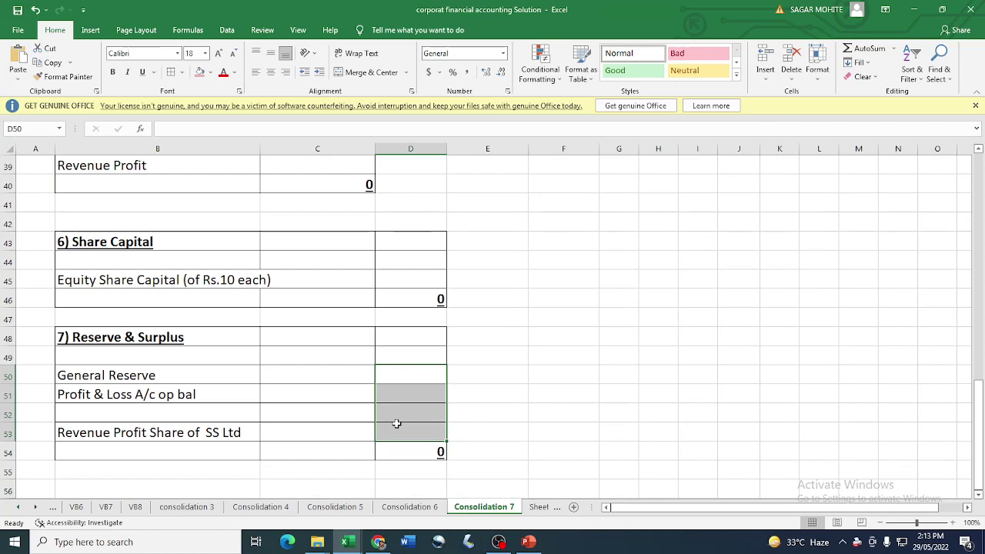
Return to the QB_of_CFA question workbook and wrap the text of the Equity Share Capital label in B74 and the Investment label in E75
click(347, 542)
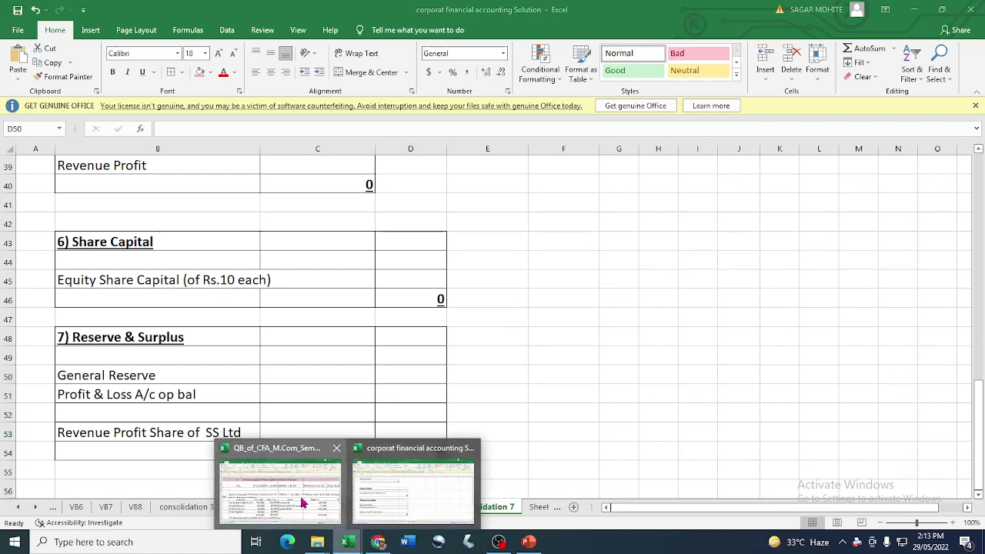
click(303, 503)
scroll(389, 392, down, 1)
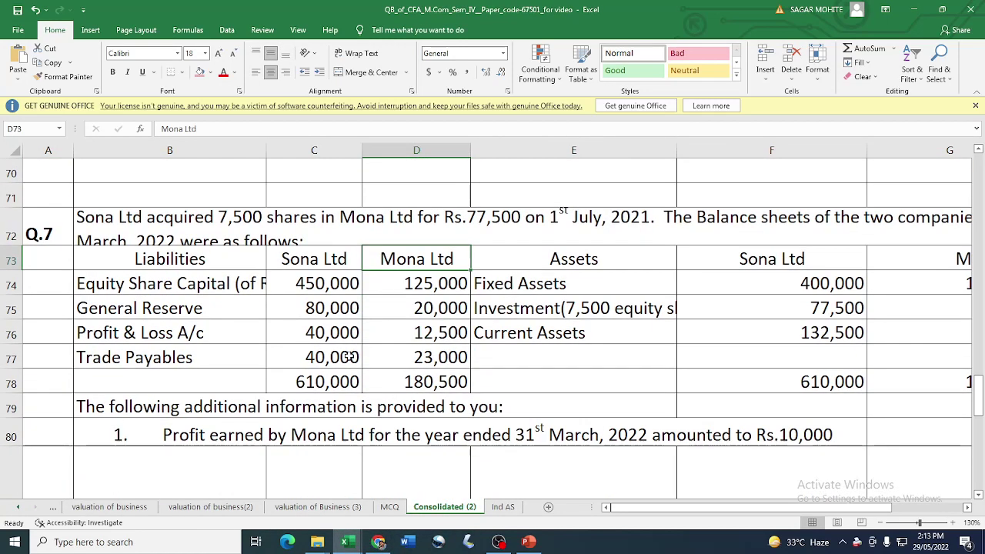
click(312, 282)
click(724, 235)
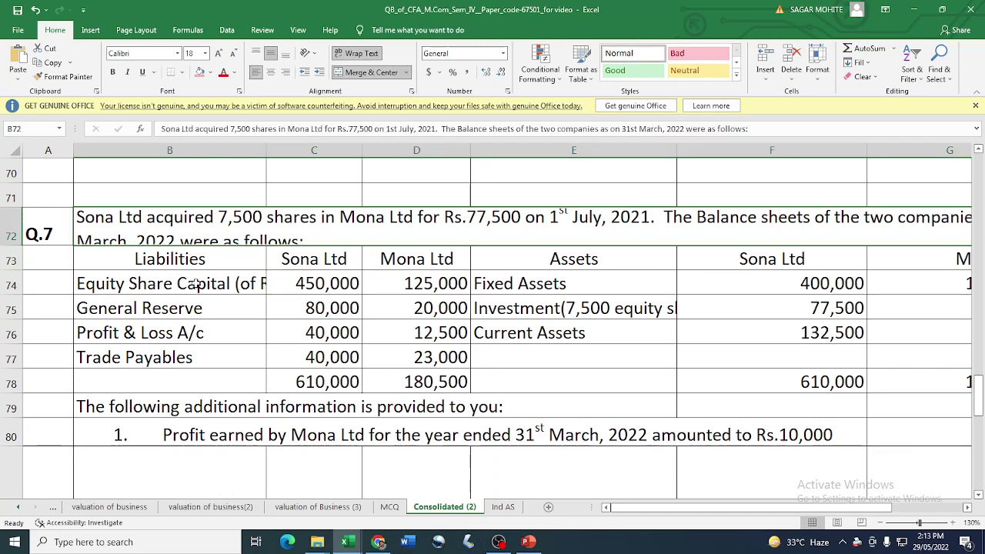
click(150, 283)
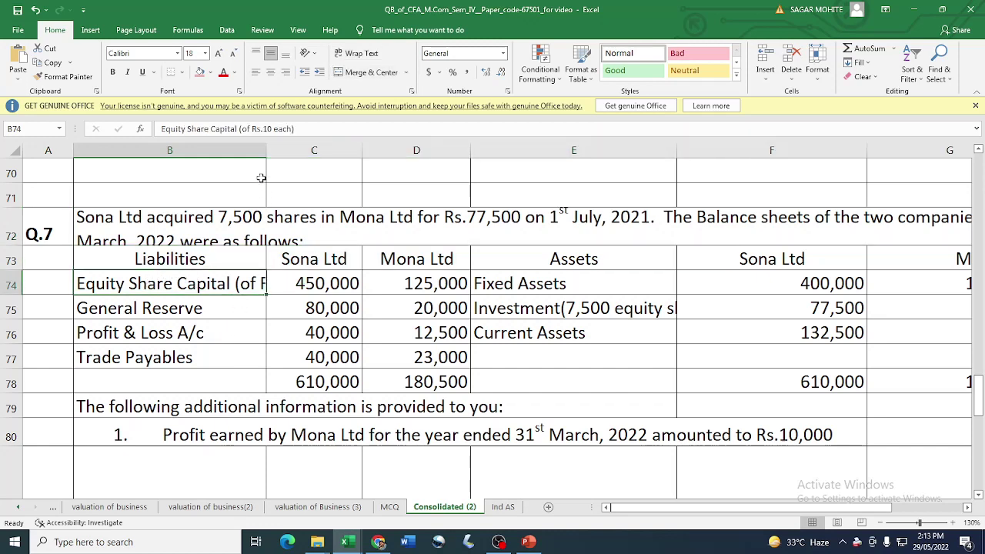
click(358, 54)
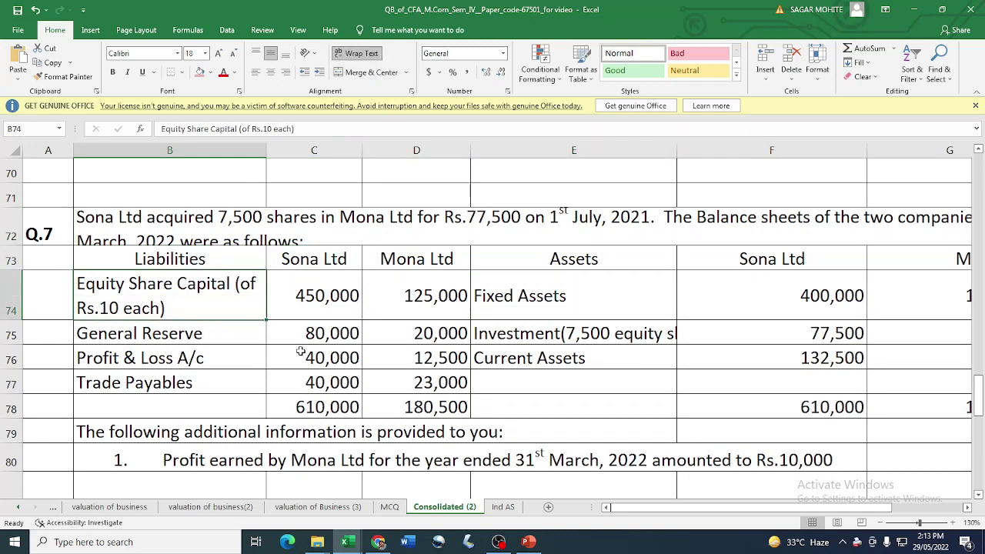
click(541, 343)
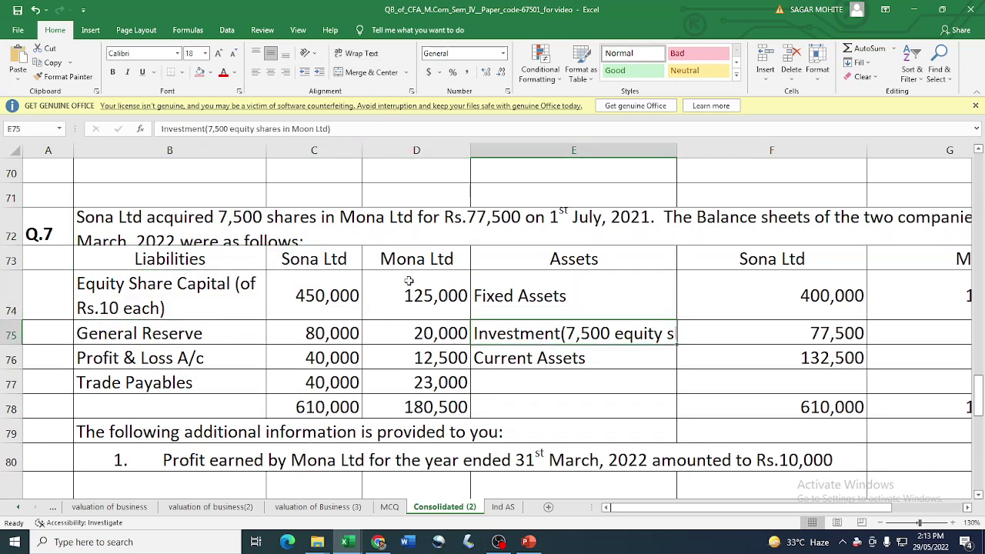
click(357, 53)
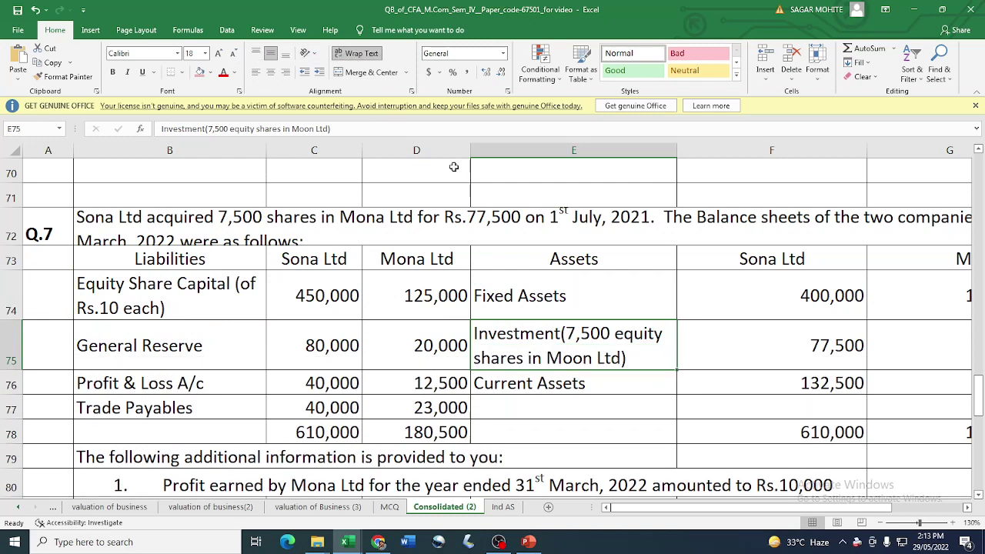
Correct the company name in the Investment label in E75 from Moon Ltd to Mona Ltd
double_click(572, 358)
key(Delete)
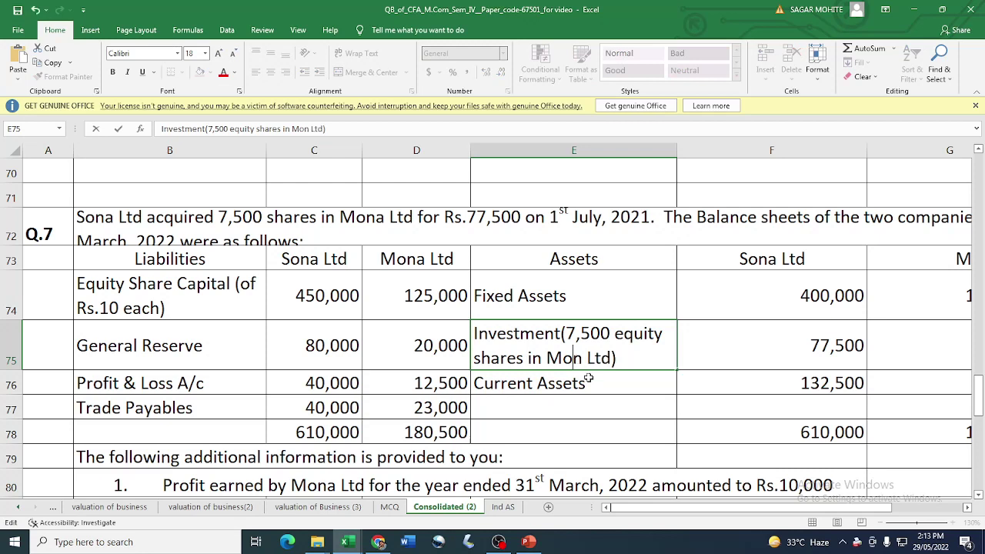
key(Right)
text(a)
key(Return)
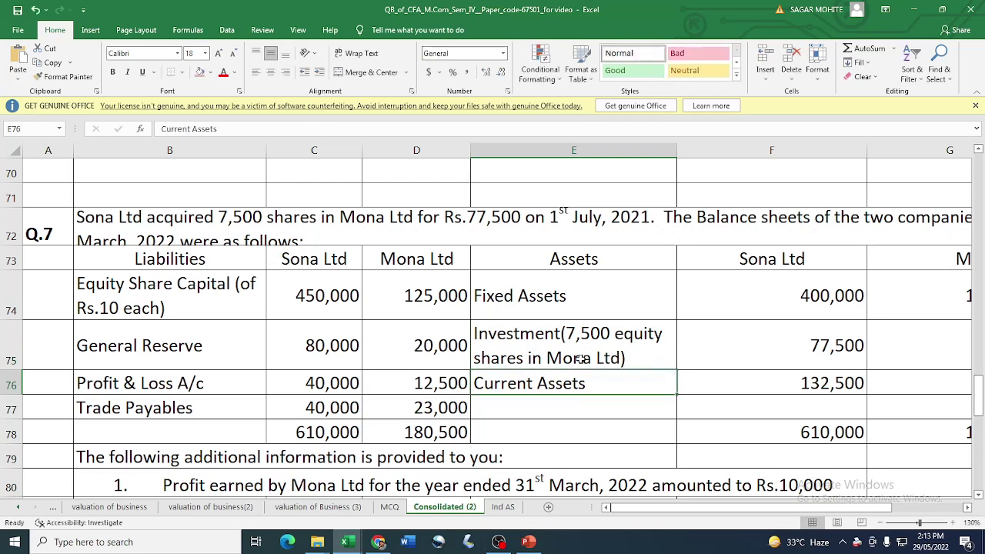
Narrow columns F and G so the Sona Ltd and Mona Ltd asset figures sit close together
drag(866, 142, 766, 139)
click(893, 146)
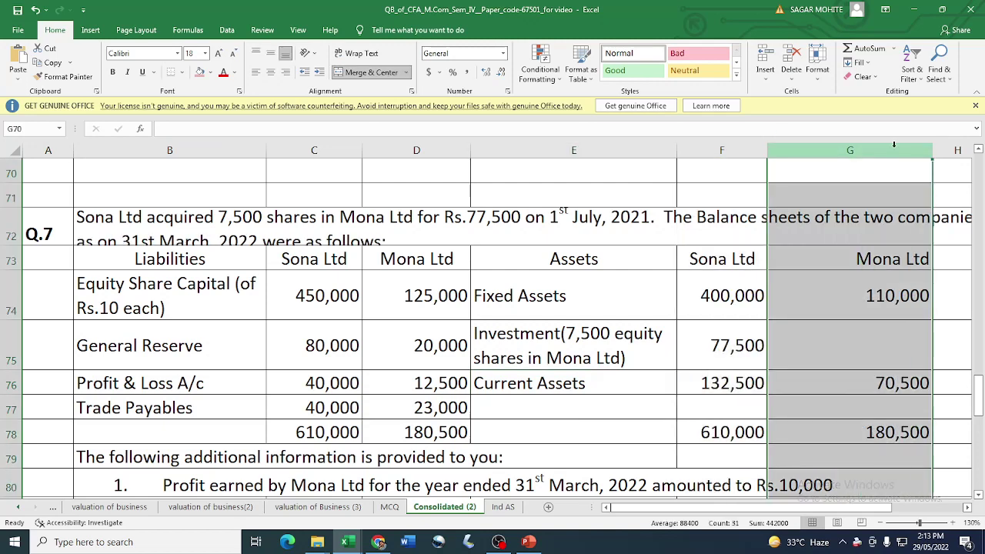
drag(933, 151, 868, 150)
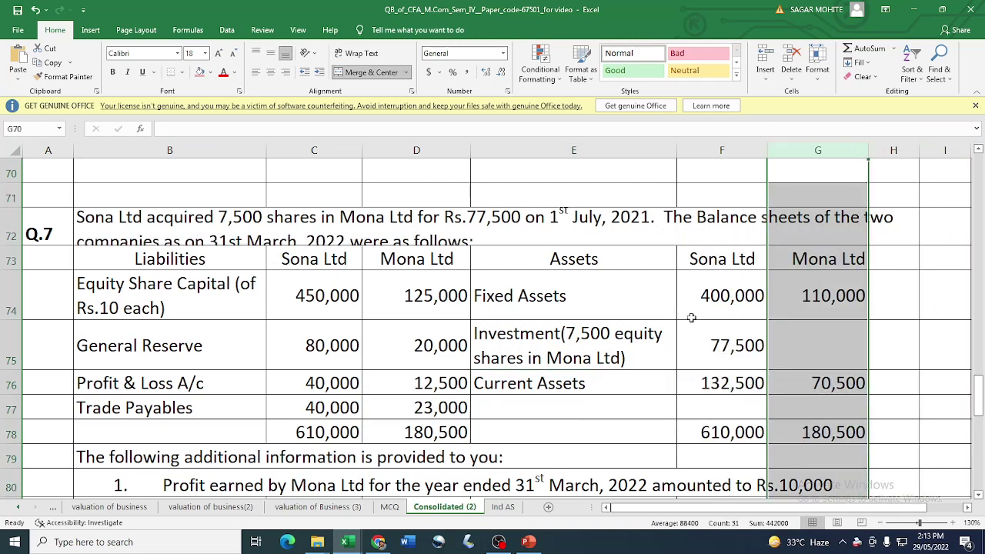
click(506, 340)
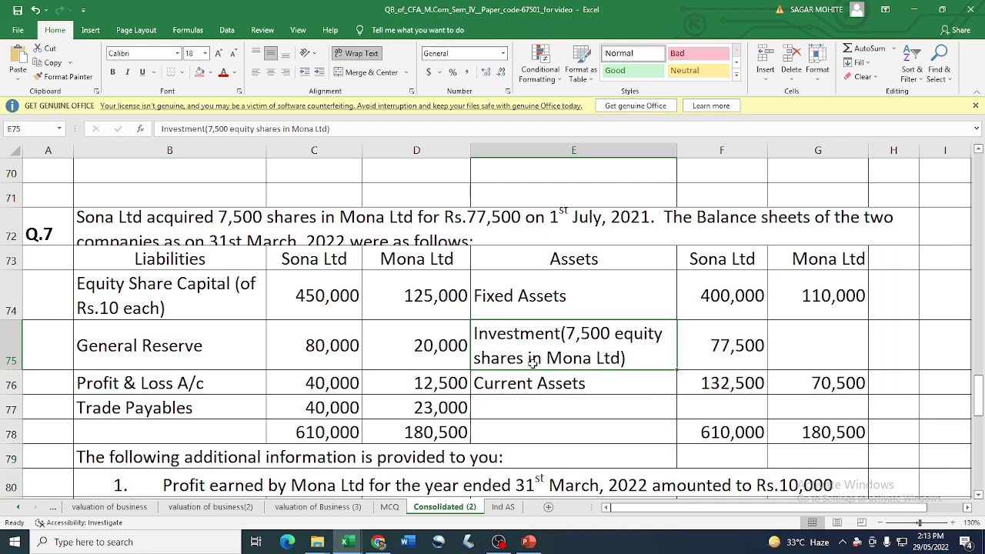
Examine Q.7's note on Mona Ltd's profit for the year alongside its Profit & Loss balance and the share acquisition date
scroll(469, 335, down, 1)
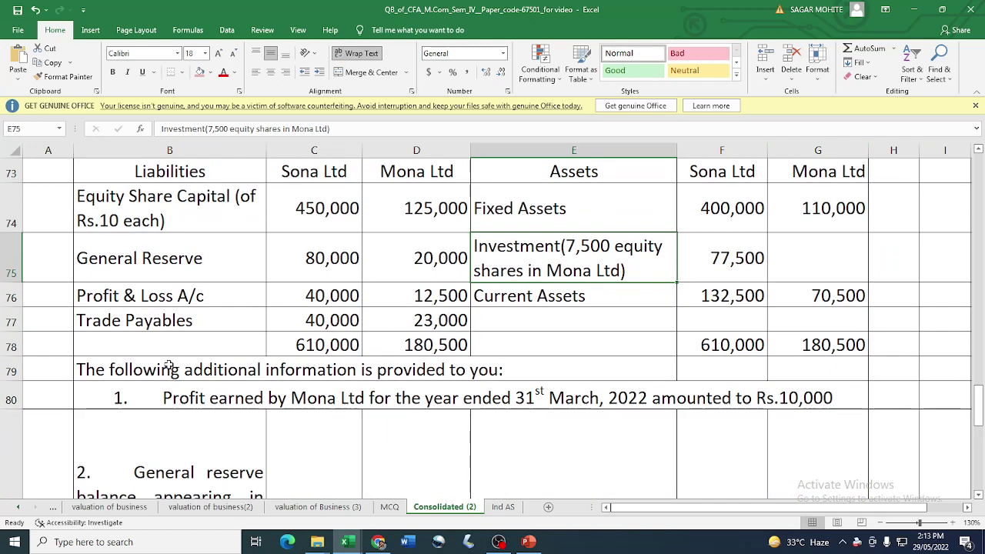
click(145, 370)
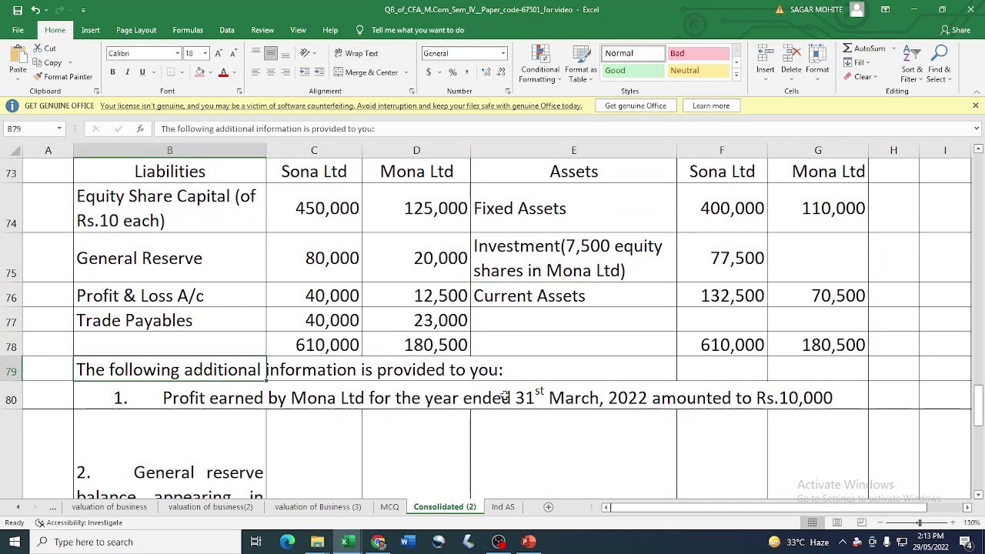
scroll(317, 437, down, 2)
click(101, 206)
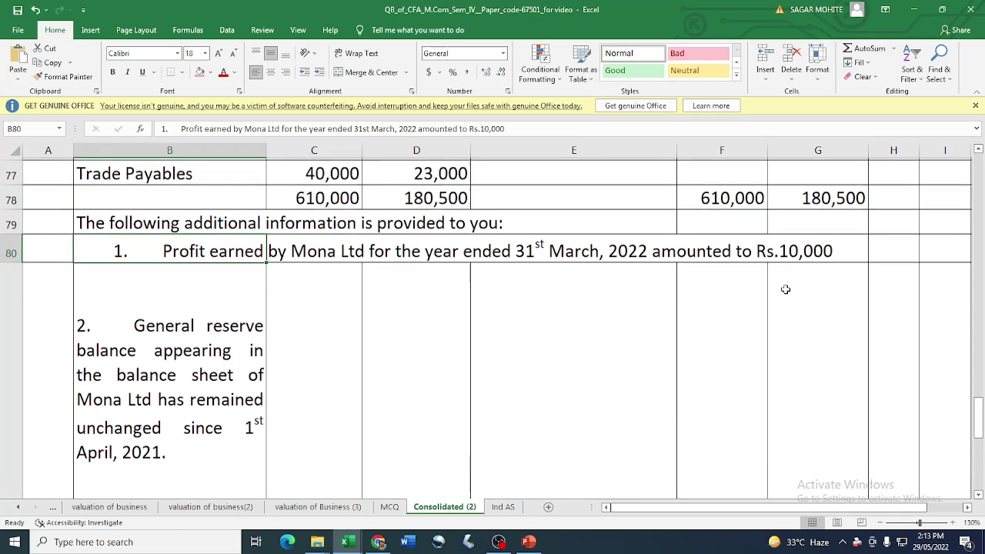
scroll(786, 290, up, 2)
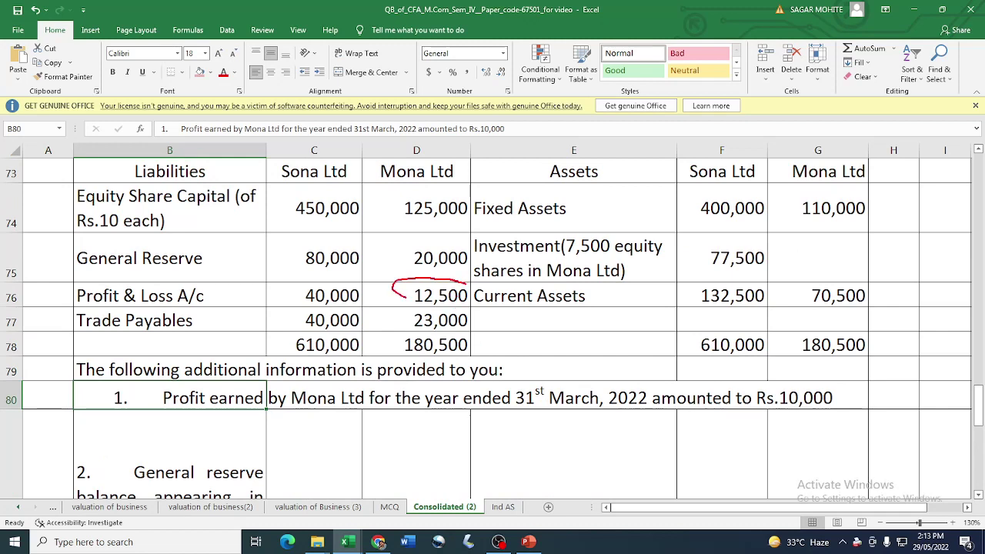
mouse_move(406, 297)
mouse_down()
mouse_move(471, 303)
mouse_move(473, 282)
mouse_up()
mouse_move(861, 389)
mouse_down()
mouse_move(837, 382)
mouse_move(750, 410)
mouse_move(852, 398)
mouse_up()
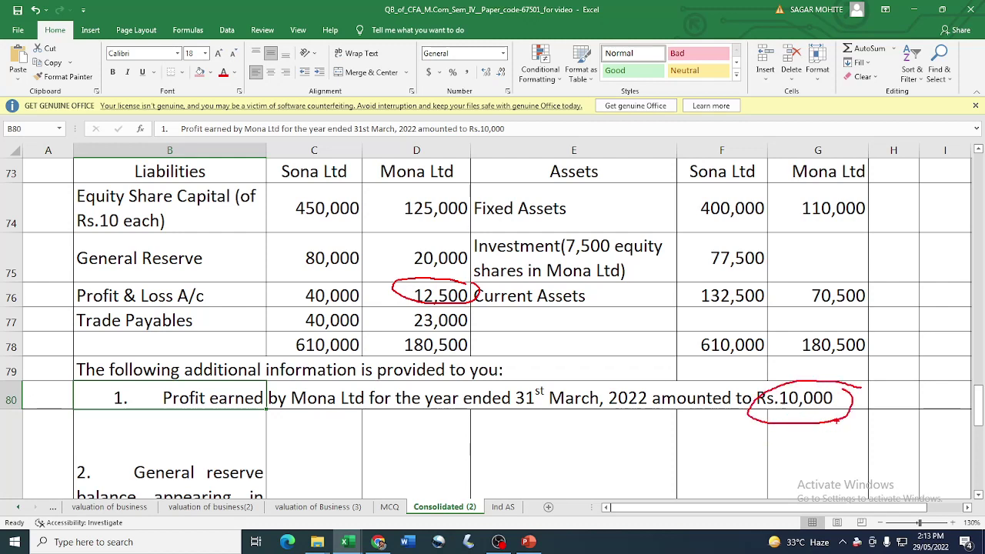
drag(863, 413, 917, 380)
key(Escape)
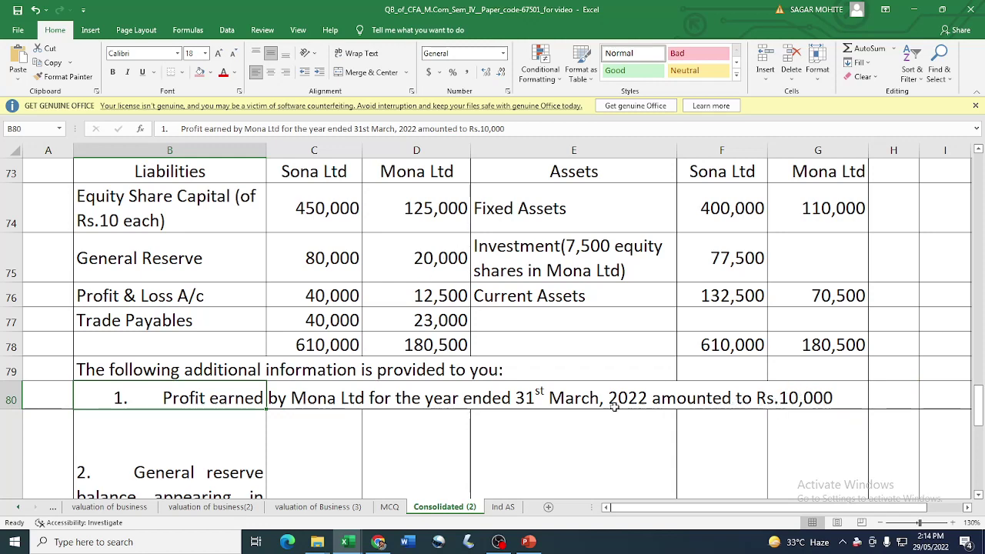
scroll(582, 408, up, 2)
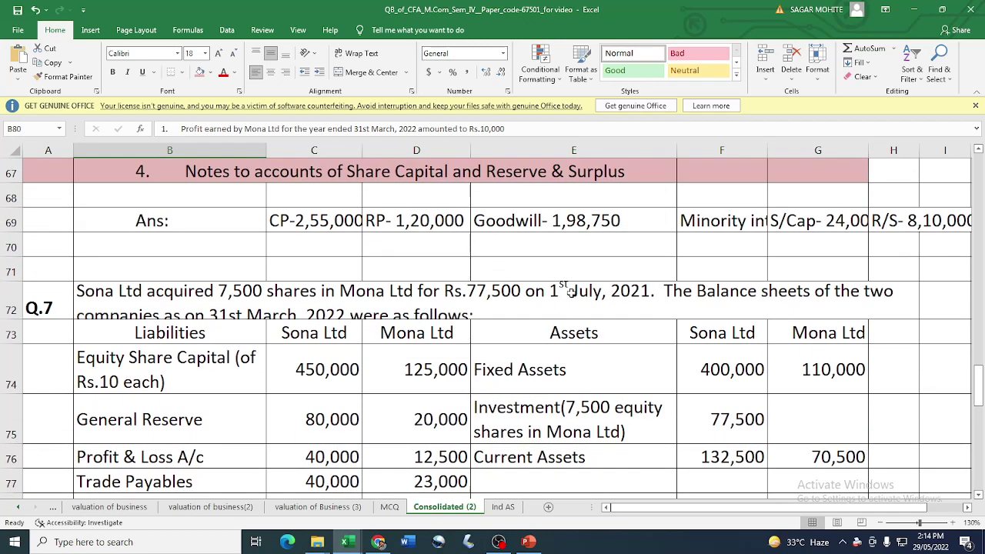
click(568, 290)
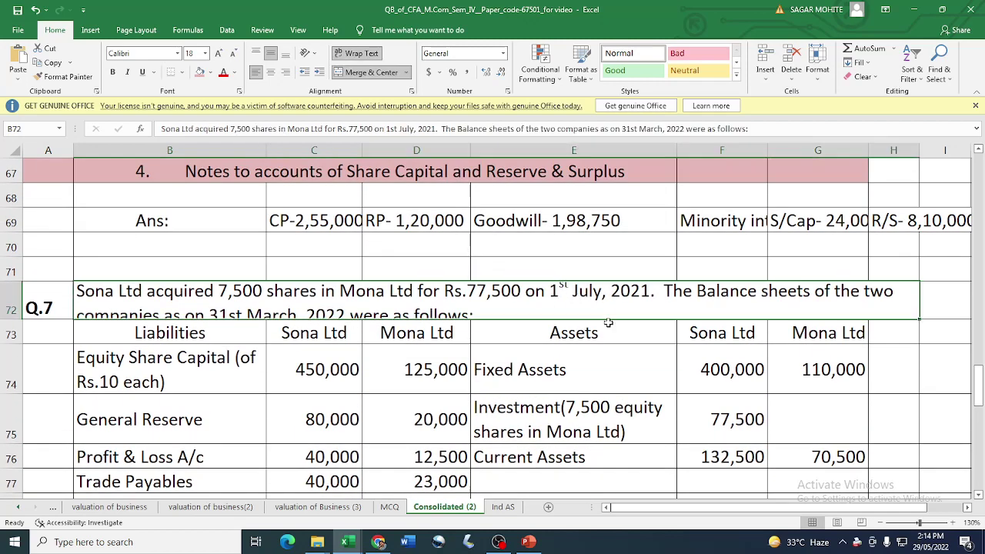
scroll(646, 433, down, 2)
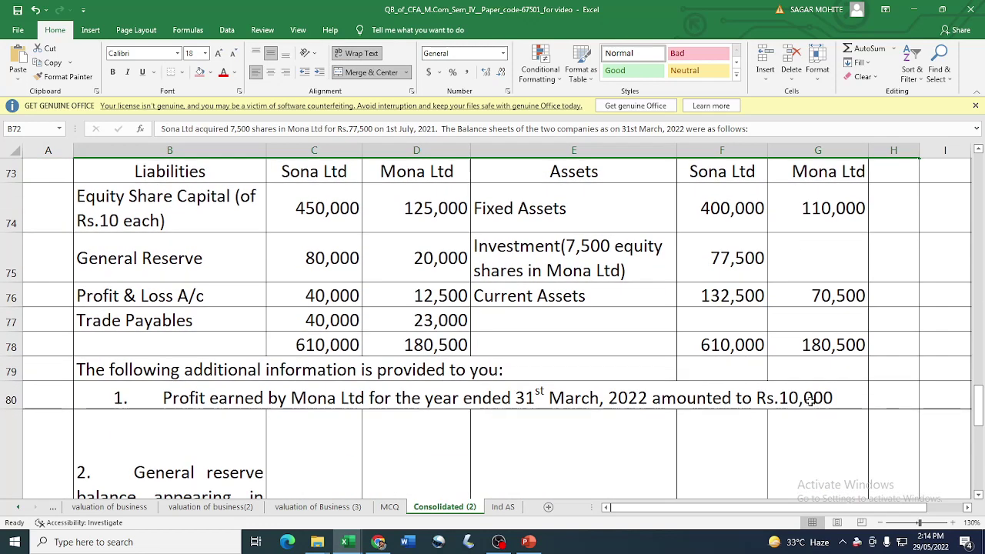
click(783, 402)
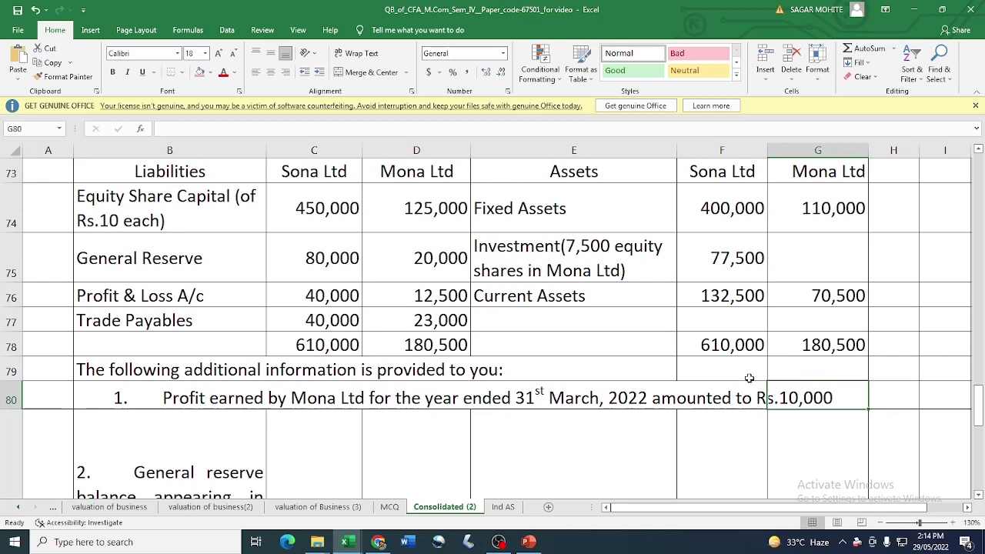
Lay out the general reserve note as wrapped, left-aligned text merged across B81:G81, with row 81 tall enough for two lines
scroll(339, 326, down, 1)
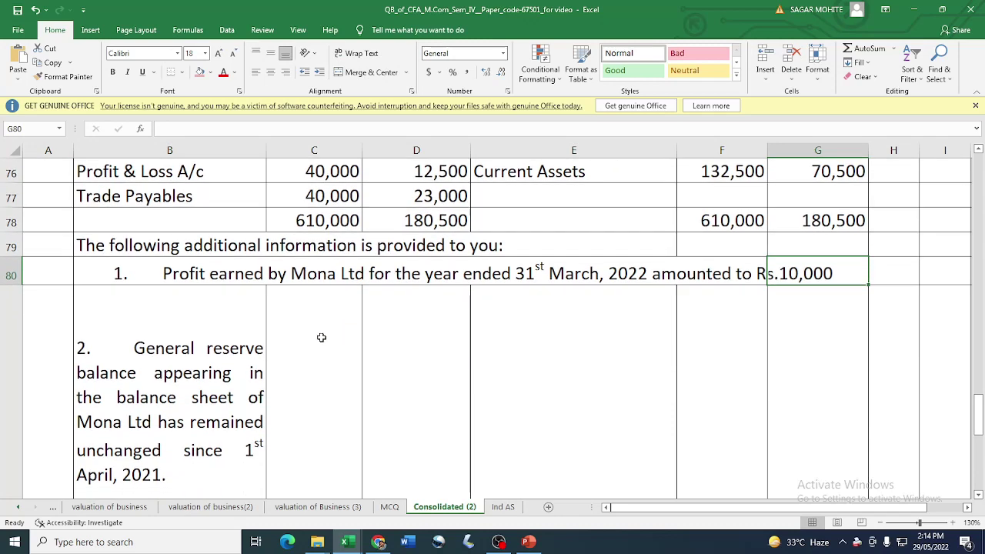
drag(211, 365, 779, 348)
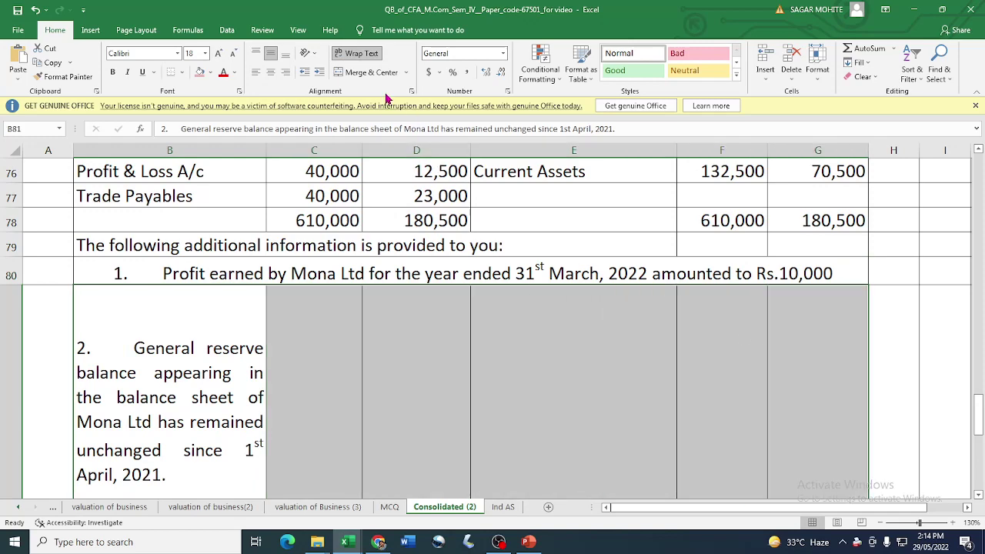
click(367, 74)
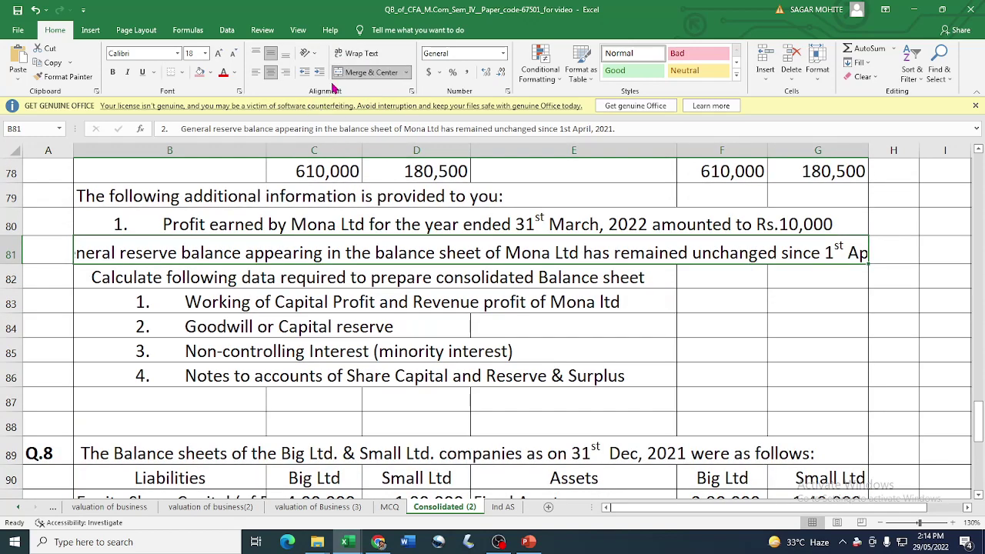
click(356, 53)
drag(12, 262, 12, 303)
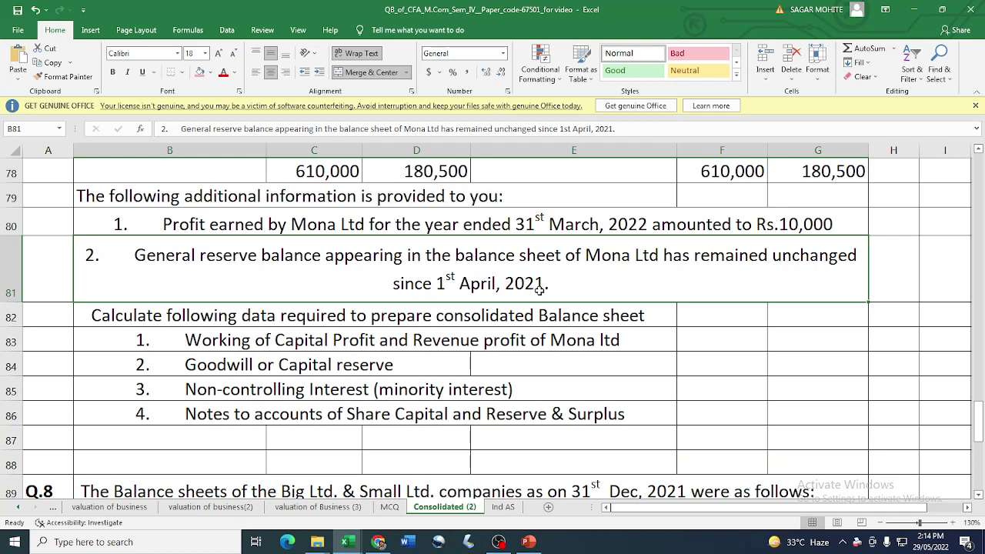
click(257, 71)
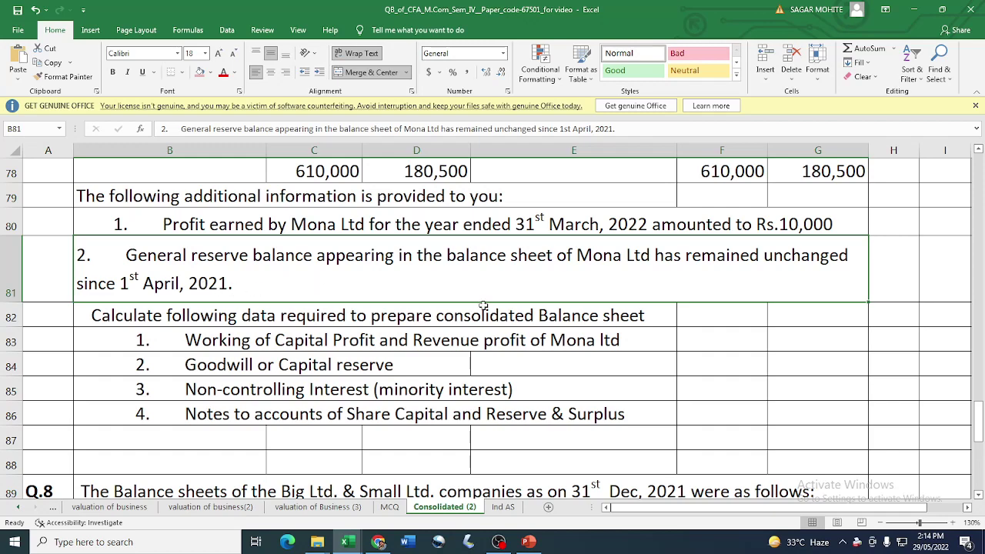
Compare Mona Ltd's General Reserve balance in D75 with the general reserve note in row 81
scroll(483, 305, up, 2)
click(448, 303)
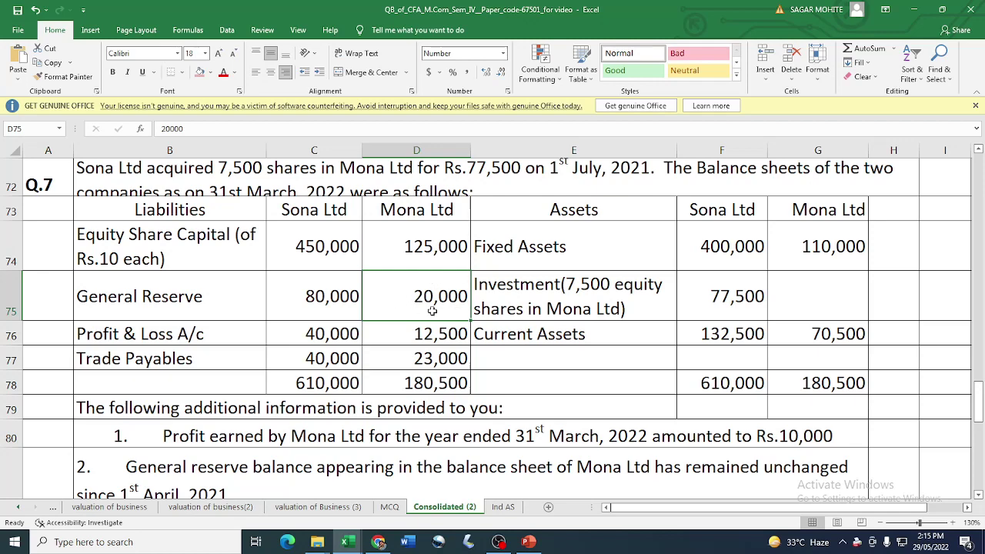
scroll(462, 357, down, 2)
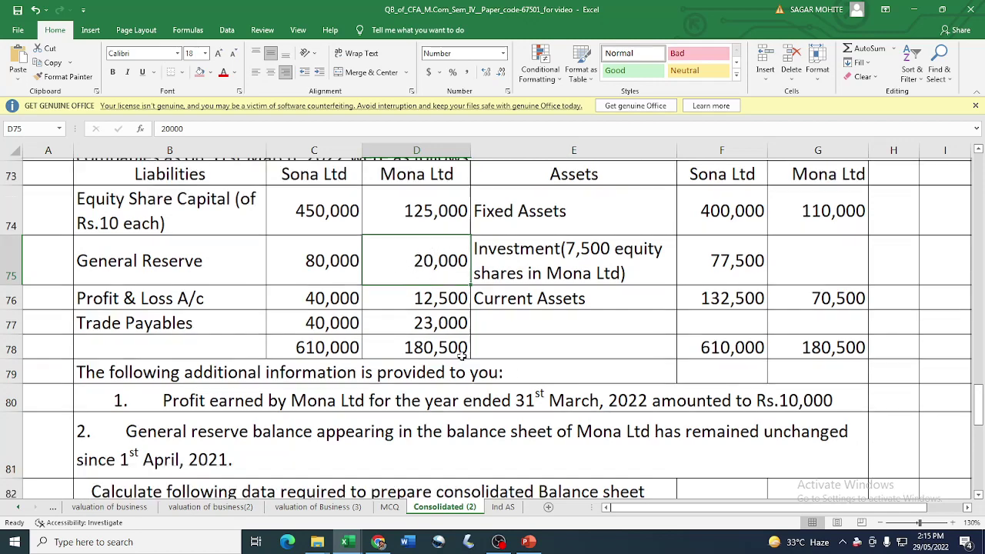
click(258, 271)
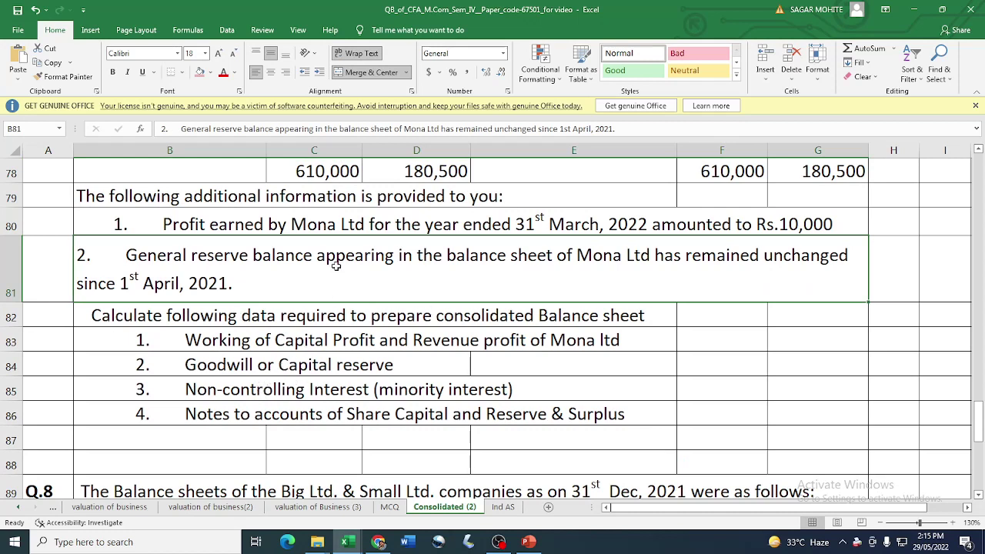
Review Q.7's list of required calculations in rows 82 to 86 and its opening share acquisition statement
click(184, 321)
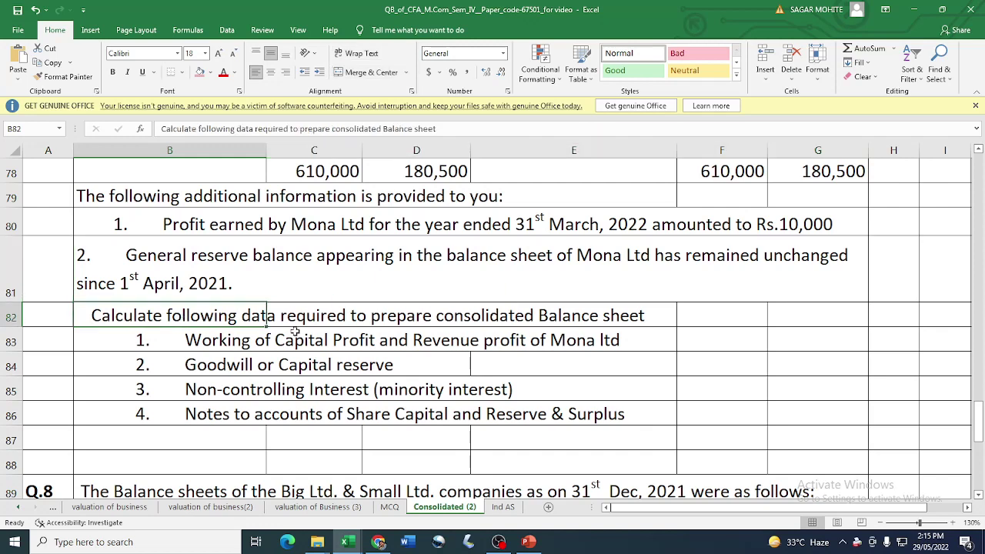
drag(202, 344, 228, 410)
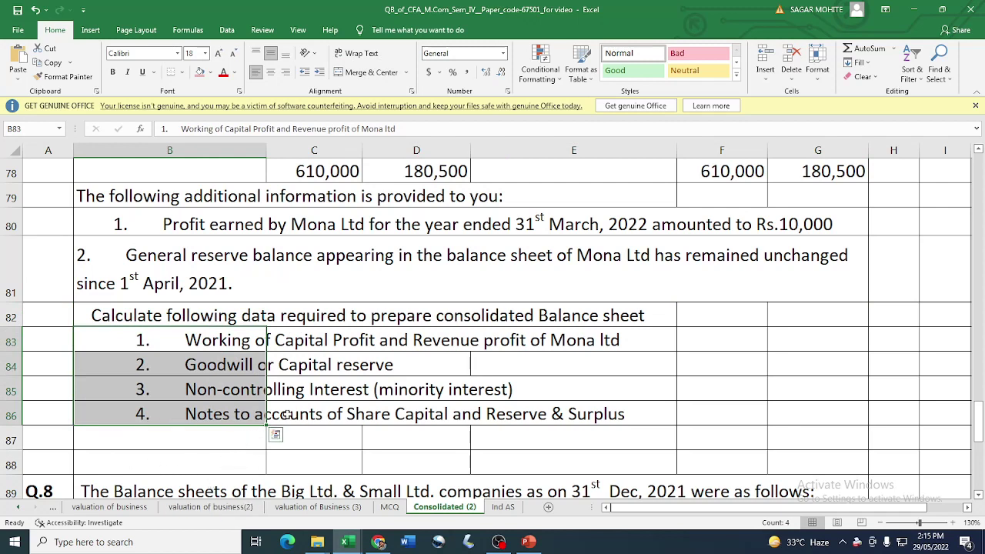
scroll(354, 413, up, 3)
click(229, 252)
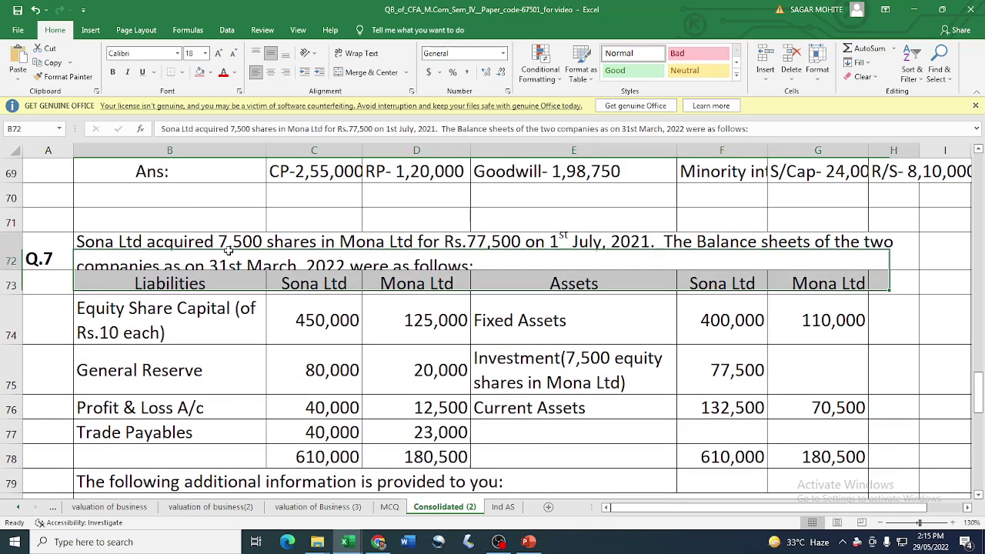
In the "corporat financial accounting Solution" workbook, relabel the holding company in B7 of the % of Holding table as "Sona Ltd"
key(alt+Tab)
scroll(306, 372, up, 10)
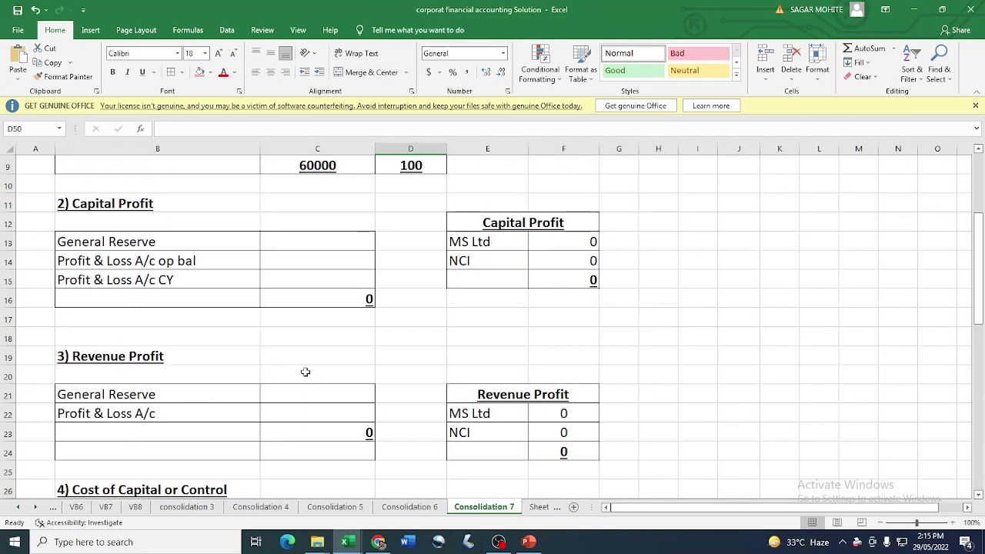
scroll(306, 371, up, 3)
click(287, 283)
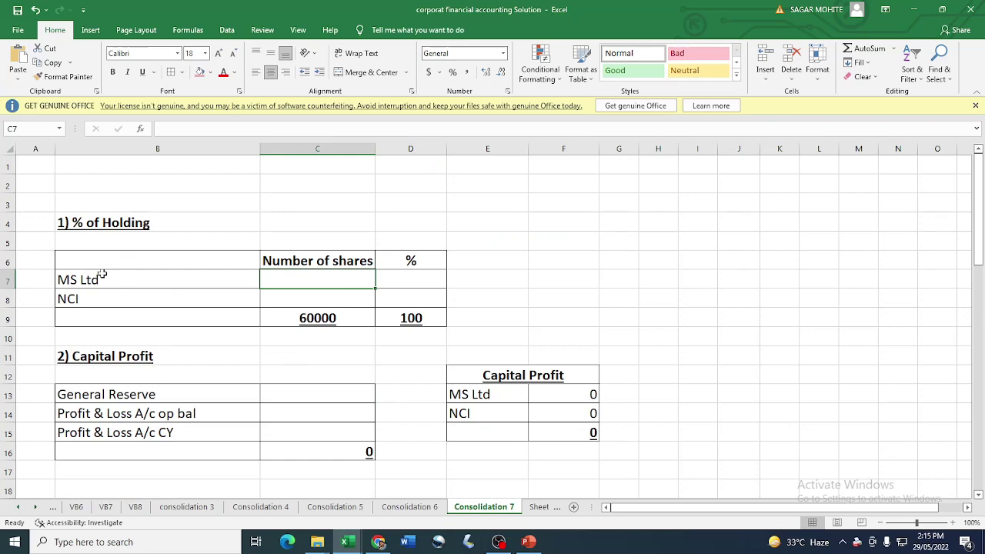
key(alt+Tab)
key(alt+Tab)
key(Left)
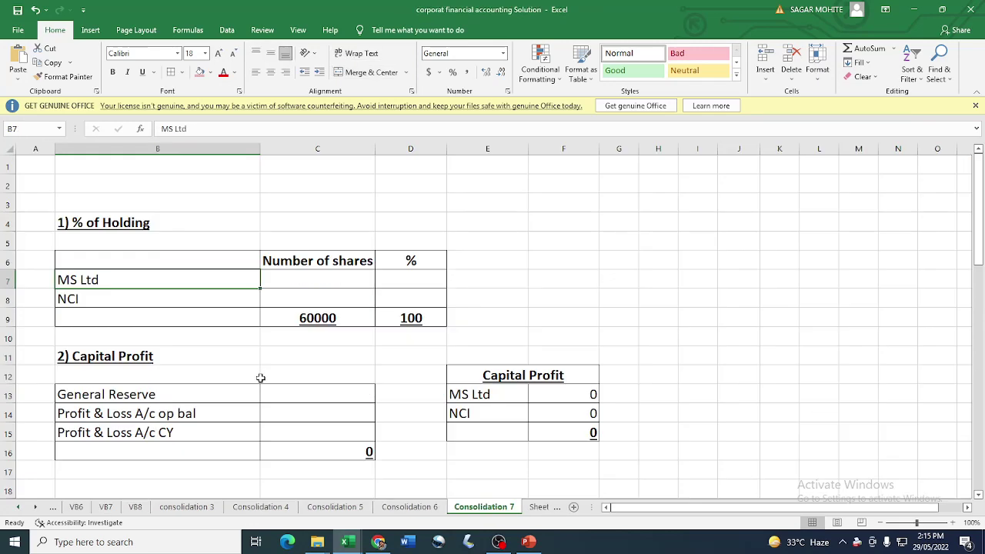
text(Son)
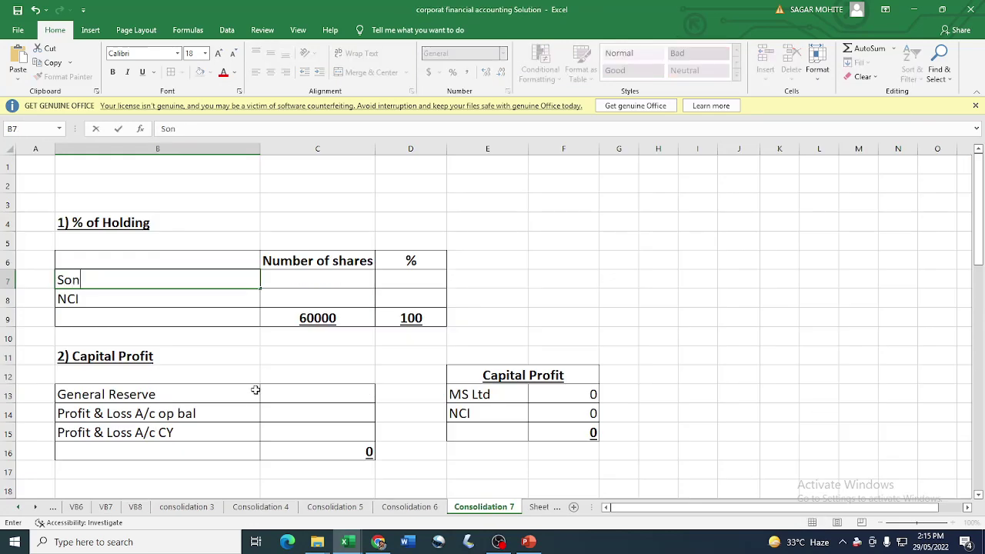
text(a Ltd)
key(Return)
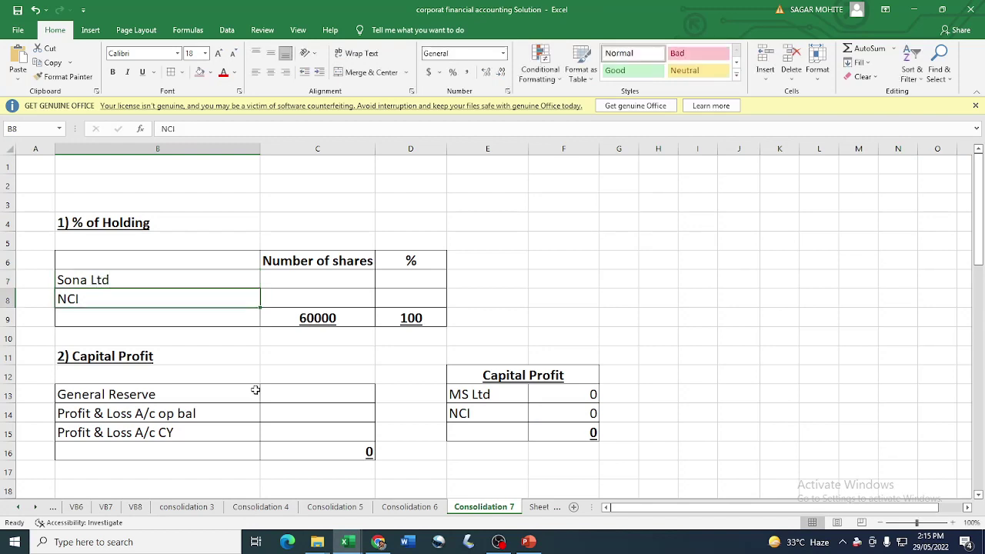
Copy the Sona Ltd label from B7 over the MS Ltd label in the Capital Profit split at E13
click(134, 280)
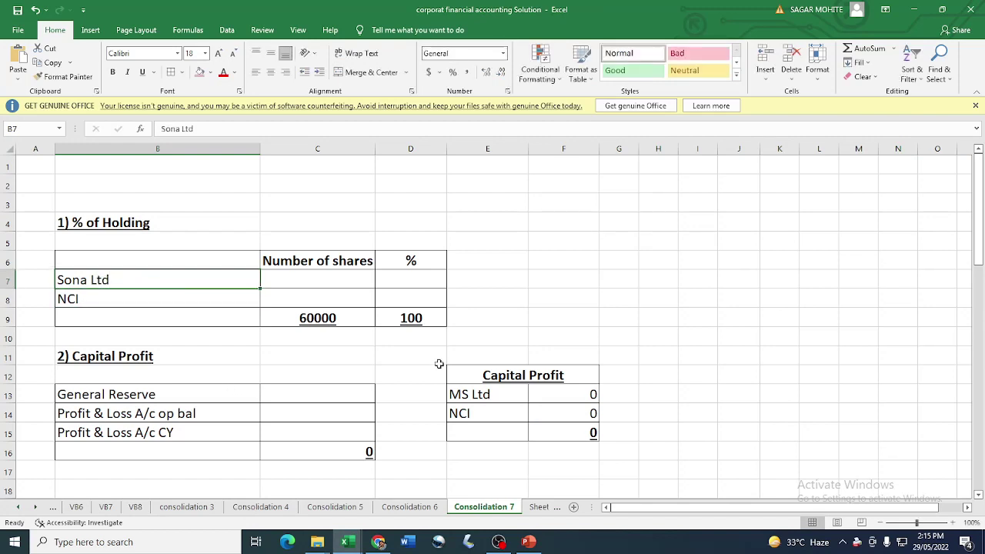
key(ctrl+c)
click(504, 397)
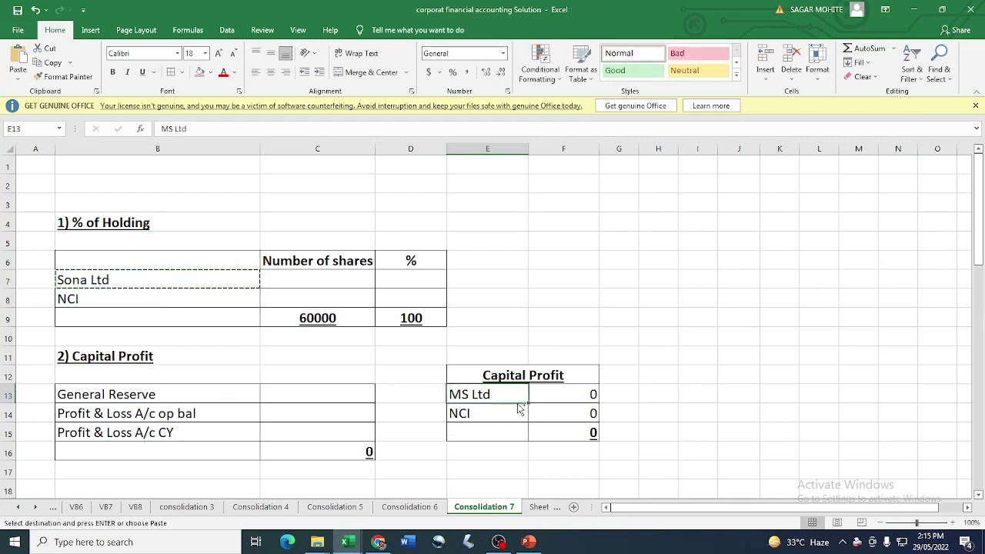
key(ctrl+v)
scroll(502, 379, down, 2)
scroll(502, 378, down, 1)
click(497, 396)
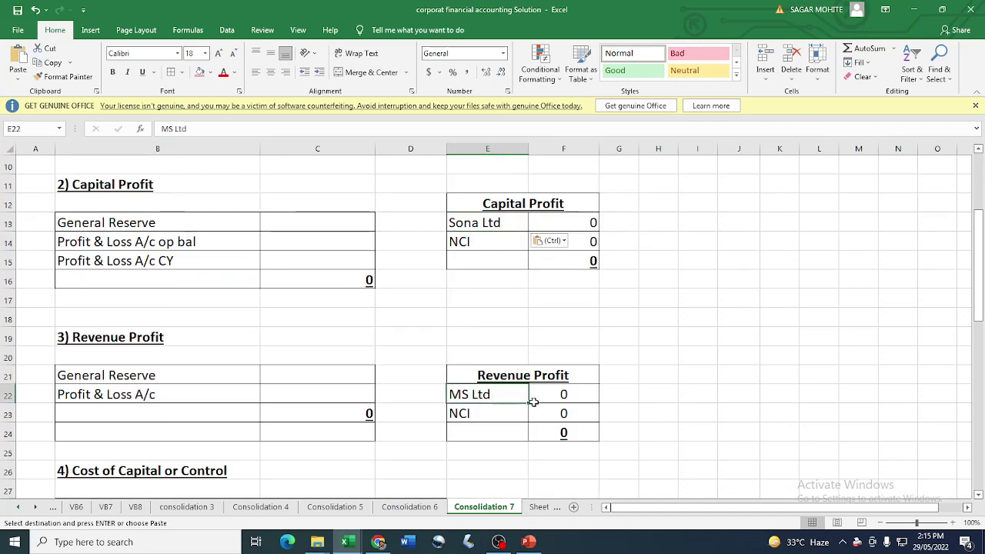
key(ctrl+c)
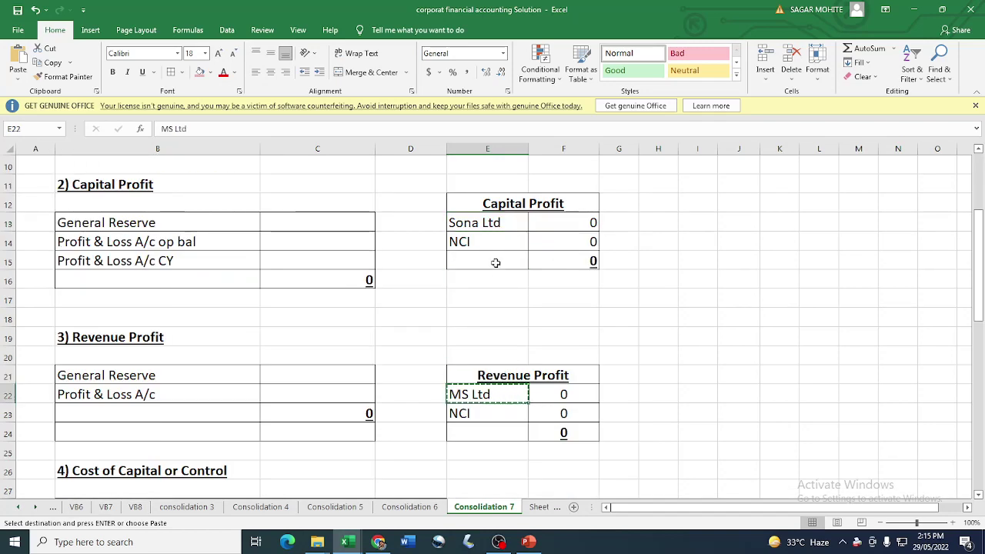
click(499, 226)
key(ctrl+v)
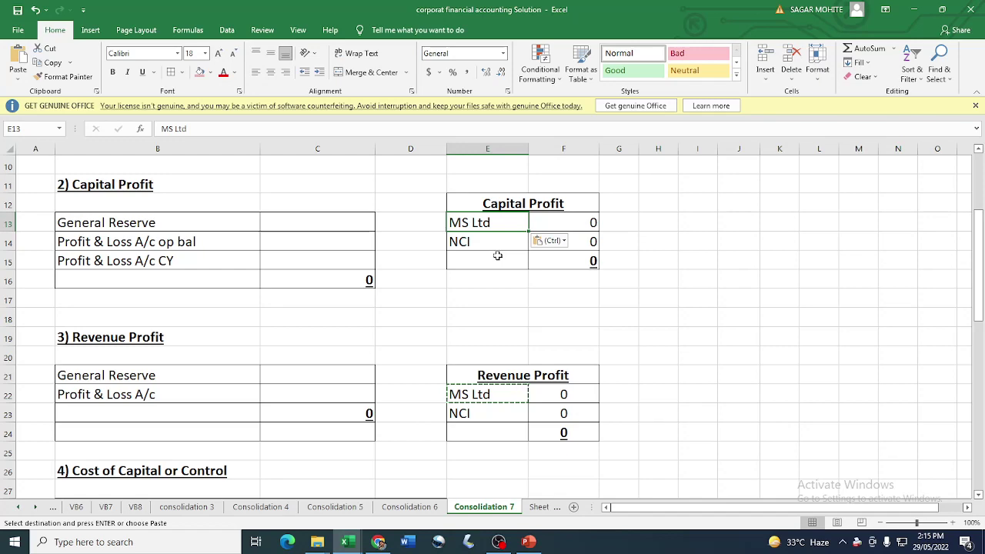
key(ctrl+z)
Copy the Sona Ltd label from E13 over the MS Ltd label in the Revenue Profit split at E22
key(ctrl+c)
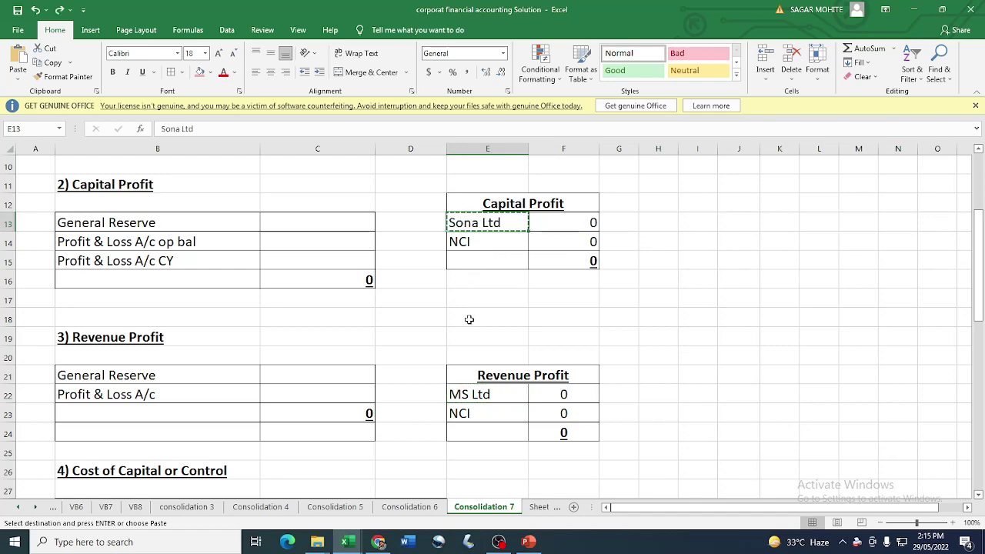
click(454, 392)
key(ctrl+v)
click(359, 371)
Check Mona Ltd's equity share capital in Q.7 and set the total number of shares in C9 to 12500
scroll(378, 390, up, 3)
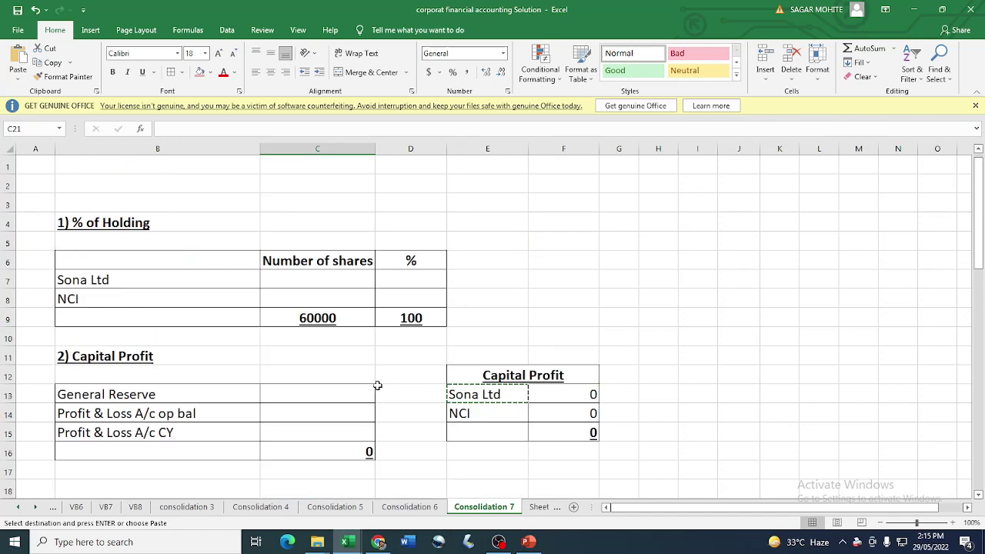
click(318, 280)
click(346, 324)
key(ctrl+Tab)
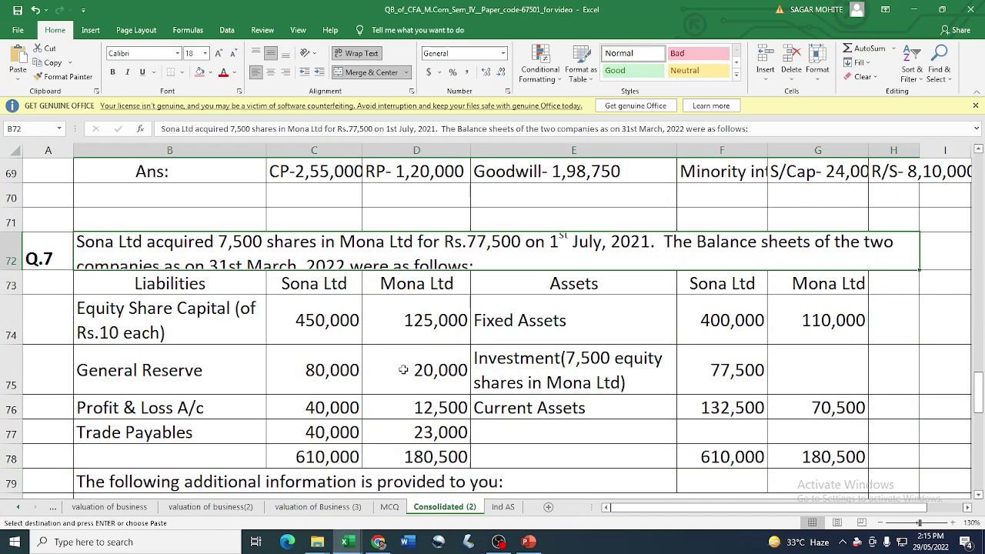
click(160, 326)
click(426, 327)
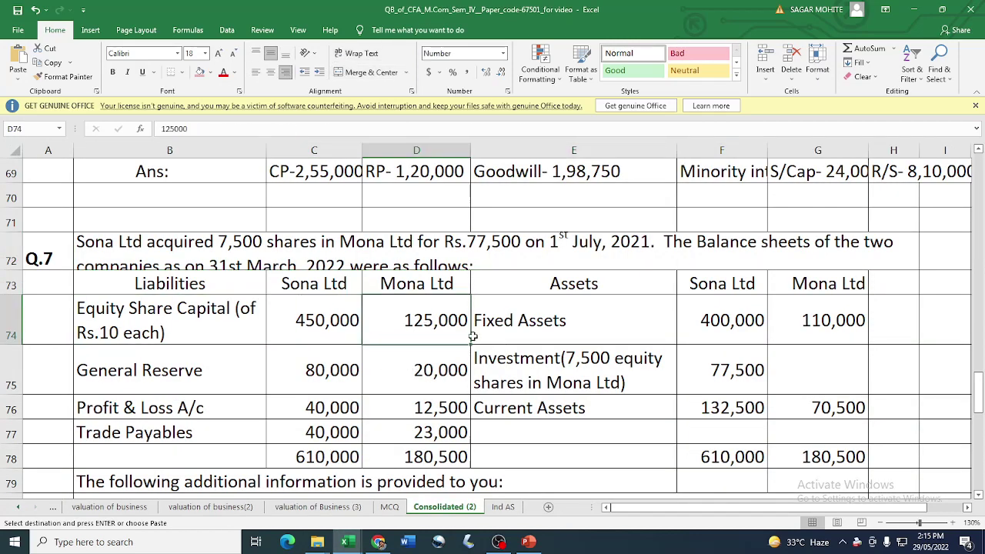
key(ctrl+Tab)
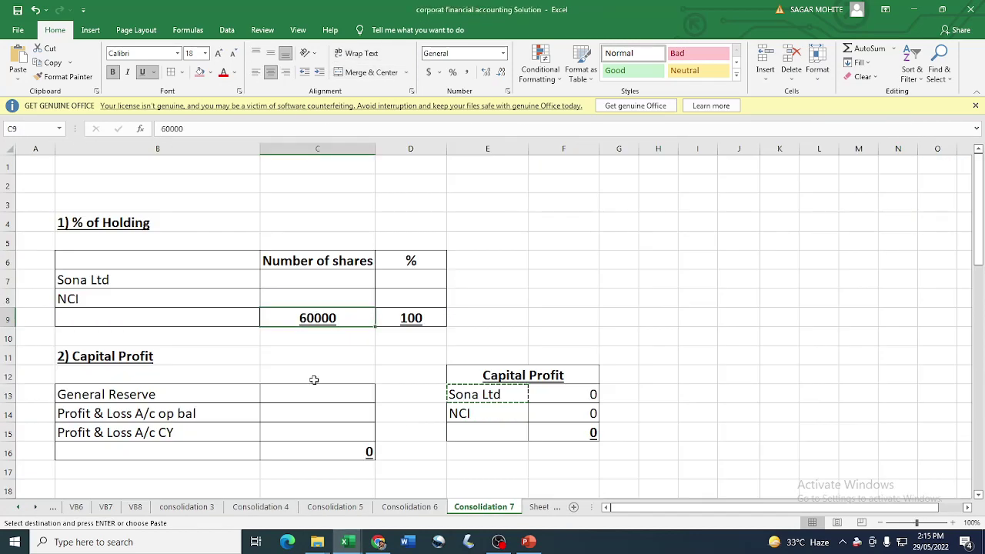
text(12500)
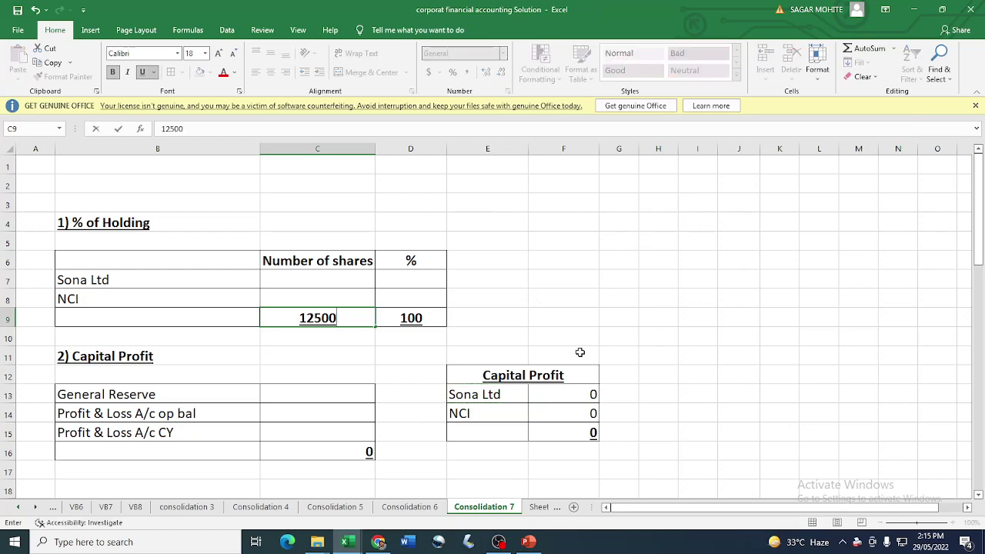
key(Return)
Check the shares acquired in Q.7 and enter 7500 as Sona Ltd's number of shares in C7
key(ctrl+Tab)
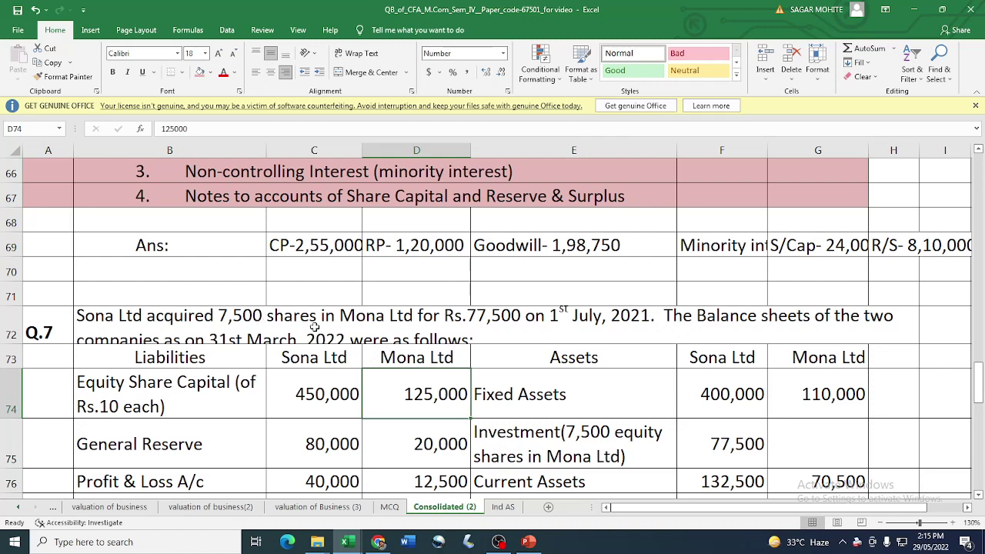
key(ctrl+Tab)
click(304, 278)
text(7500)
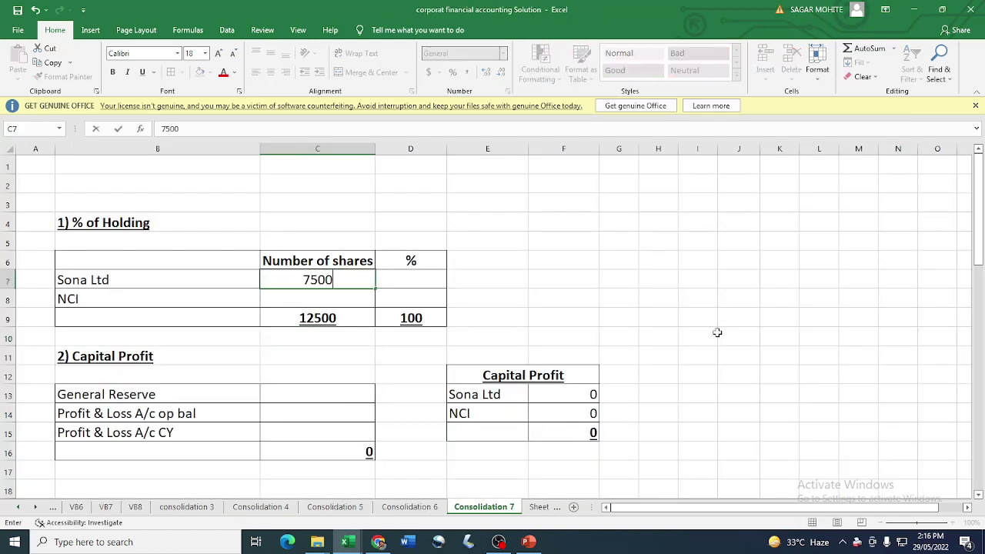
key(Return)
Calculate the NCI's number of shares in C8 with the formula +C9-C7
text(+)
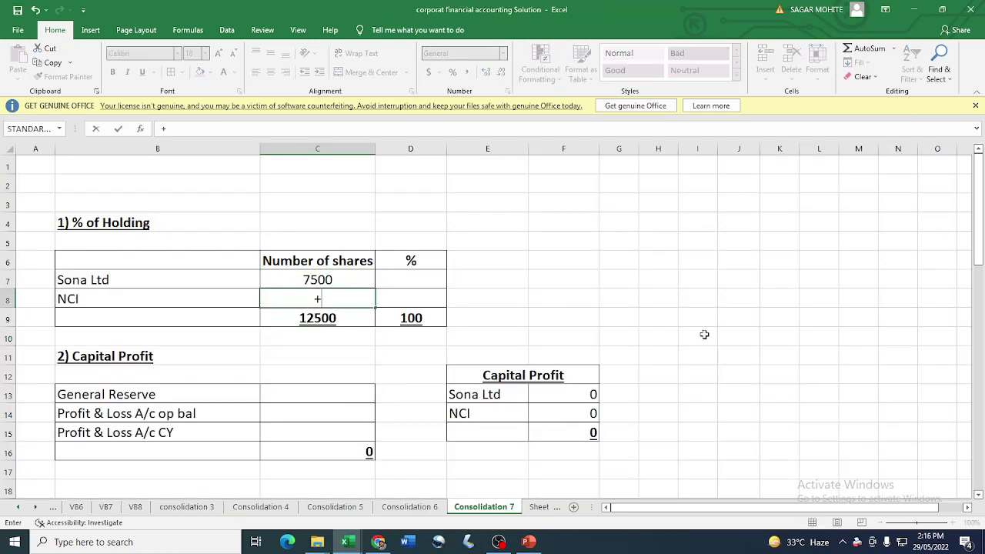
click(318, 318)
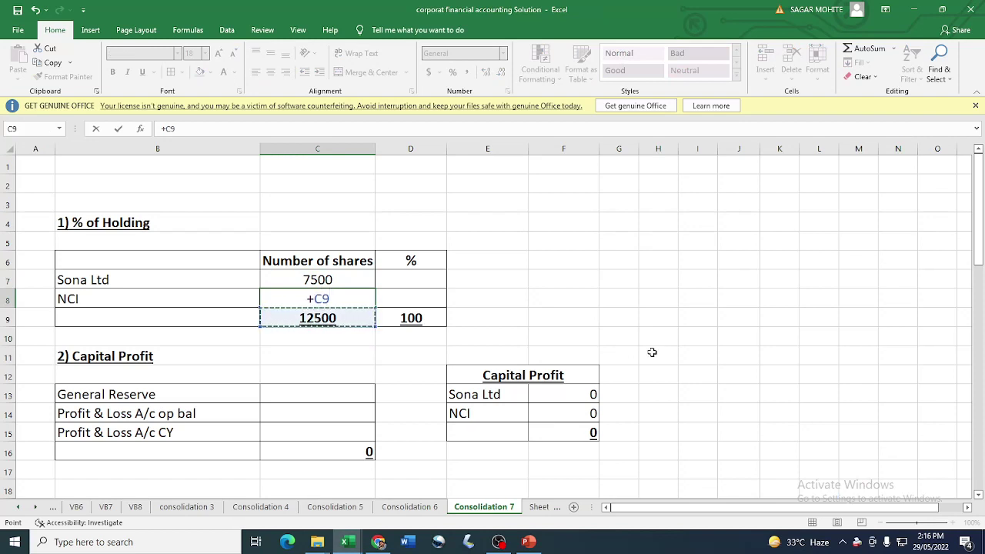
text(-)
click(320, 284)
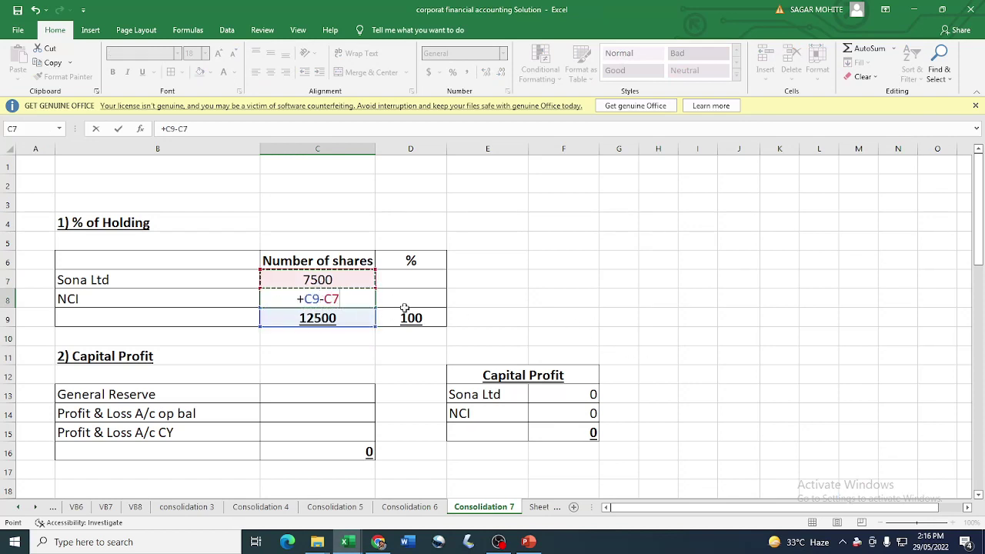
key(Return)
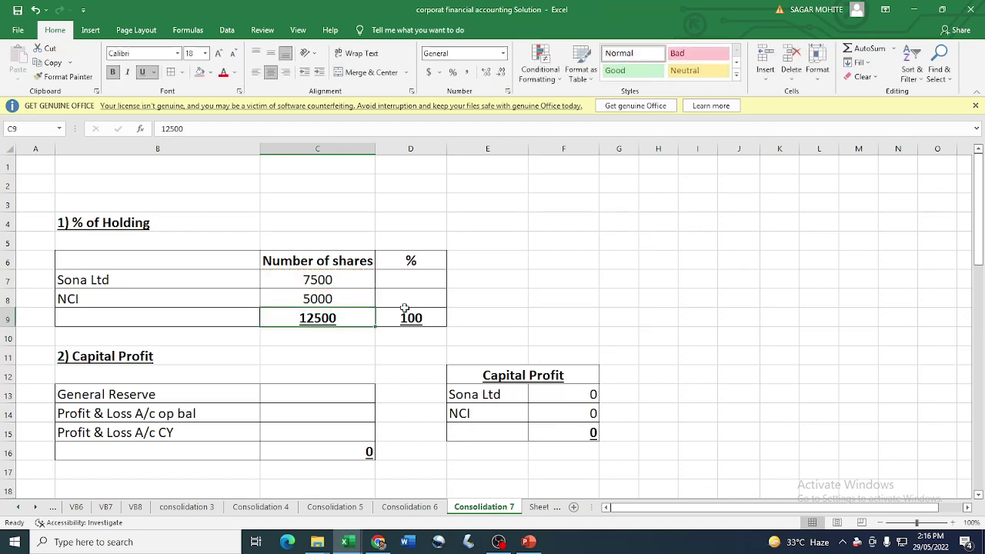
Calculate Sona Ltd's holding percentage in D7 as +C7/C9*100 and enter 40 as the NCI percentage in D8
click(405, 282)
text(+)
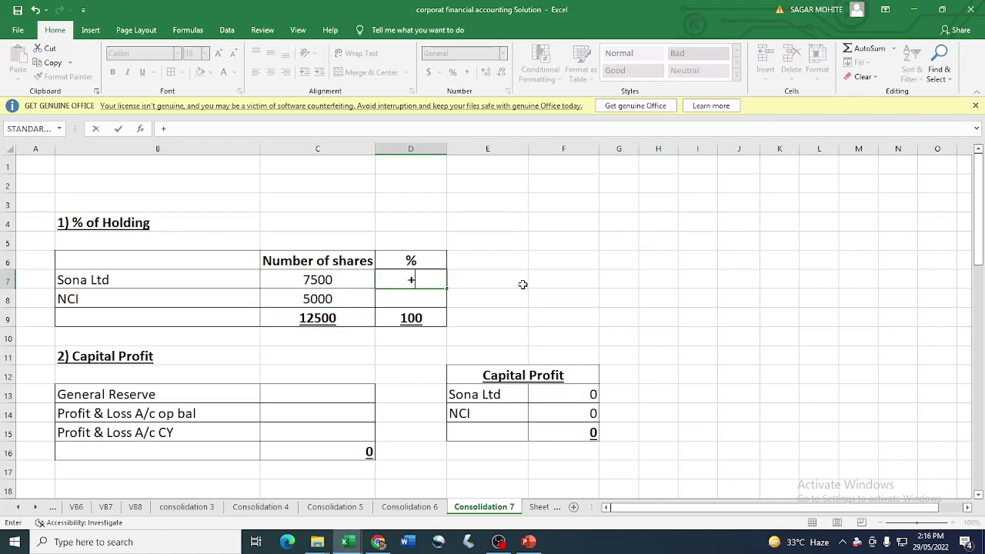
click(334, 286)
text(/)
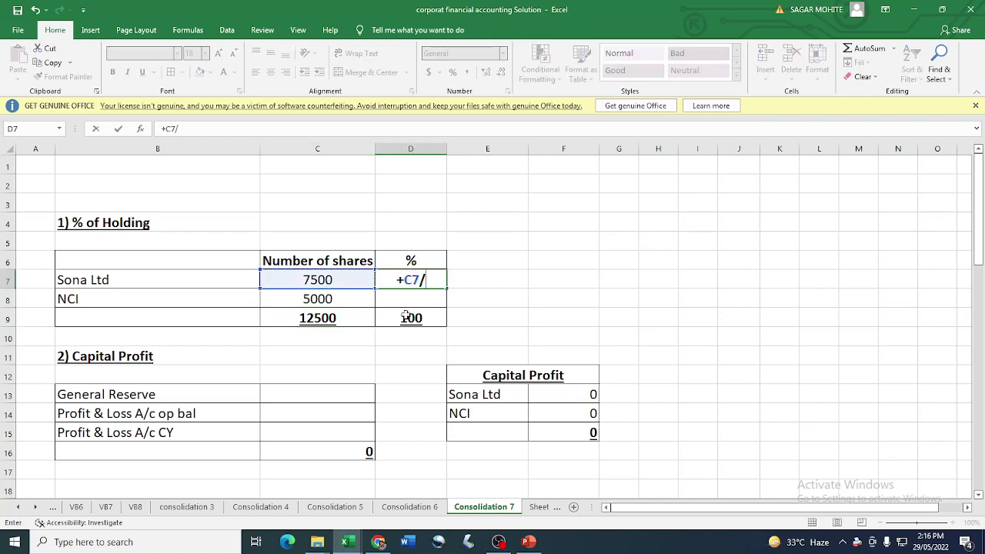
click(324, 319)
text(*100)
key(Return)
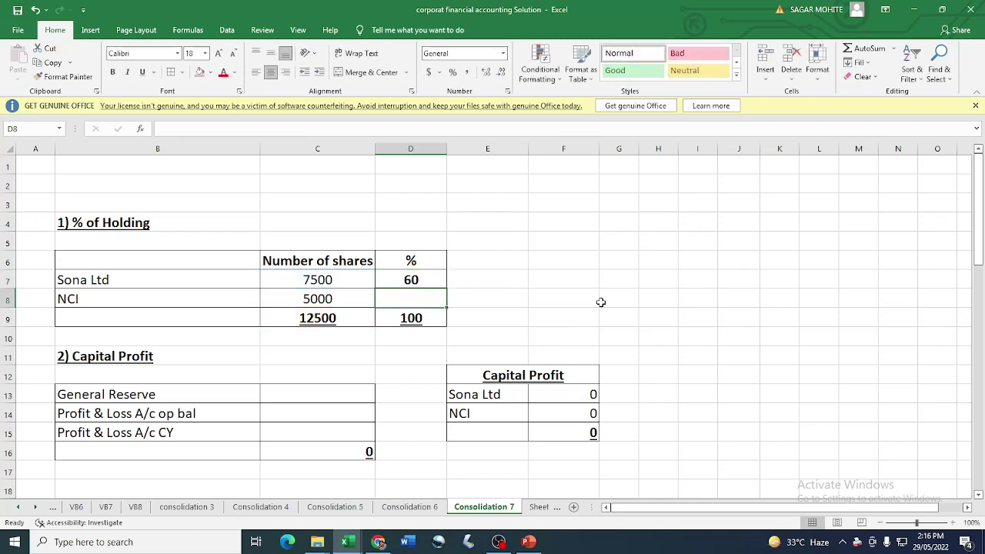
text(40)
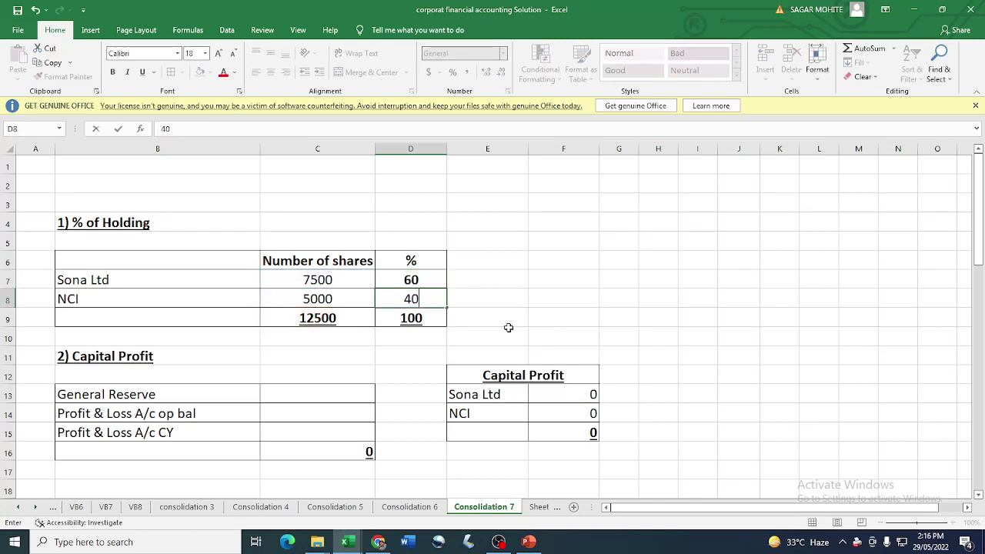
key(Return)
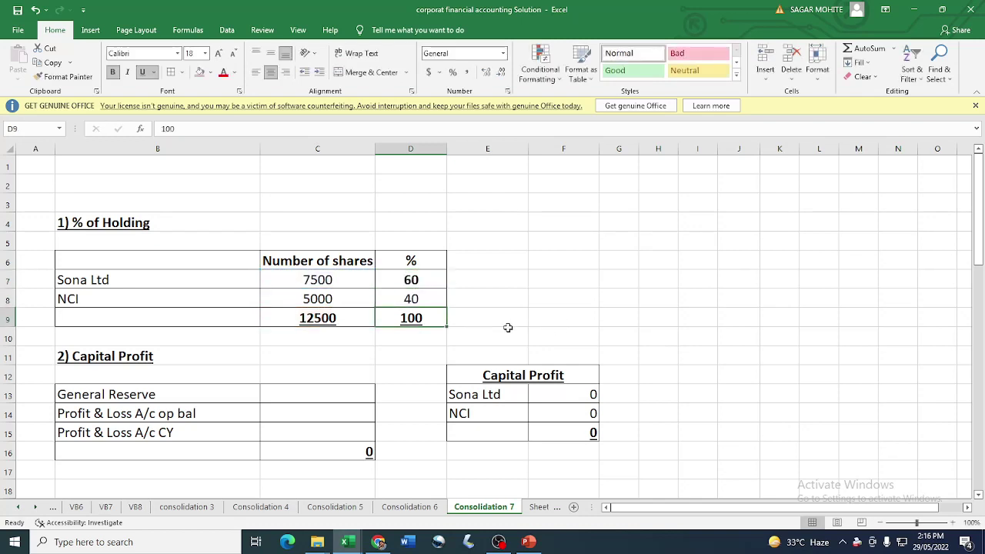
drag(119, 260, 447, 328)
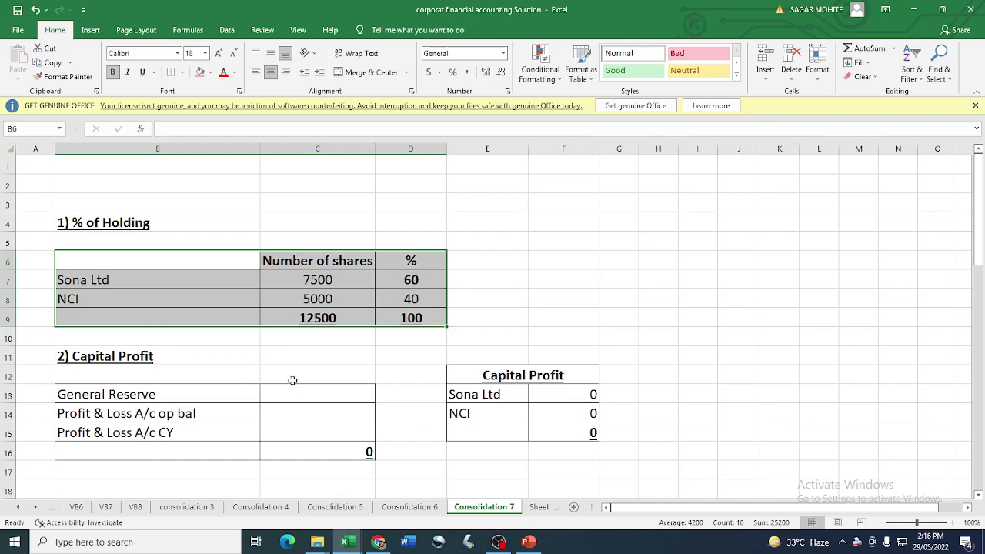
Check Mona Ltd's general reserve and the related note in Q.7, and enter 20000 as General Reserve under Capital Profit in C13
scroll(102, 275, down, 1)
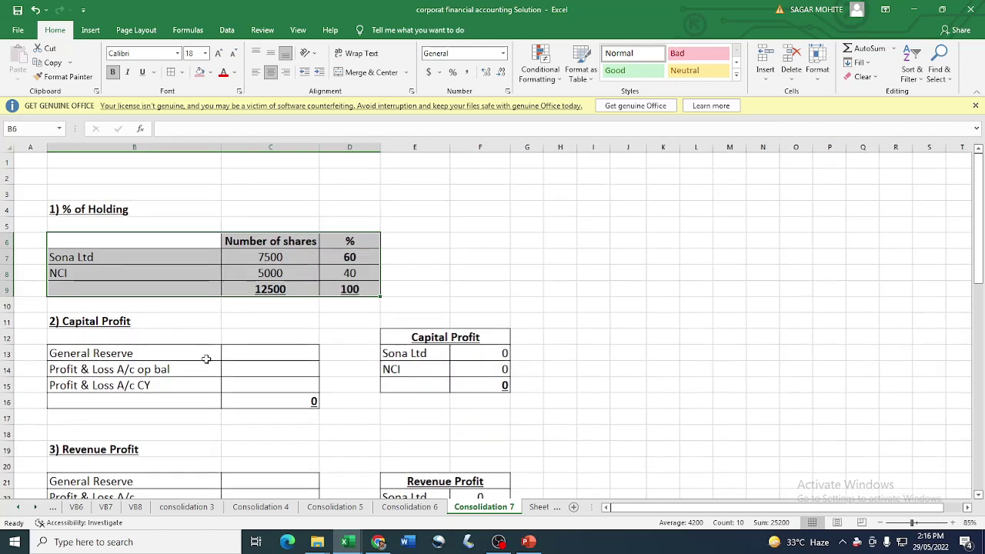
click(317, 372)
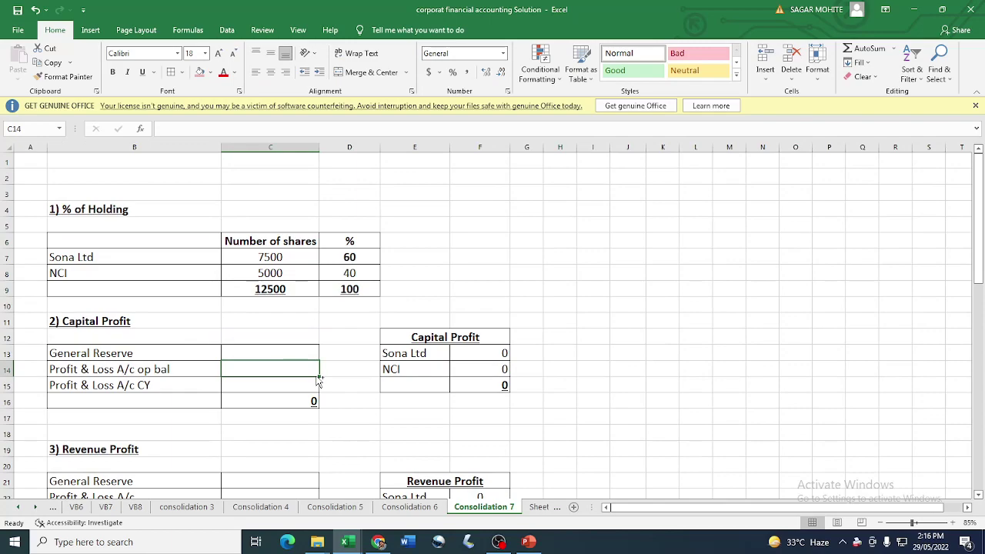
click(953, 522)
click(952, 522)
click(952, 522)
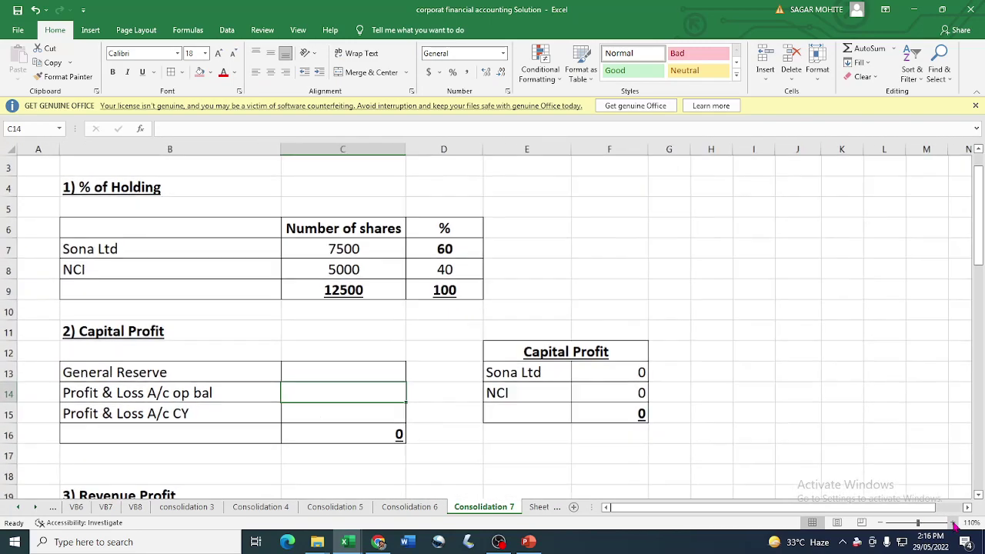
click(953, 522)
click(953, 523)
click(151, 372)
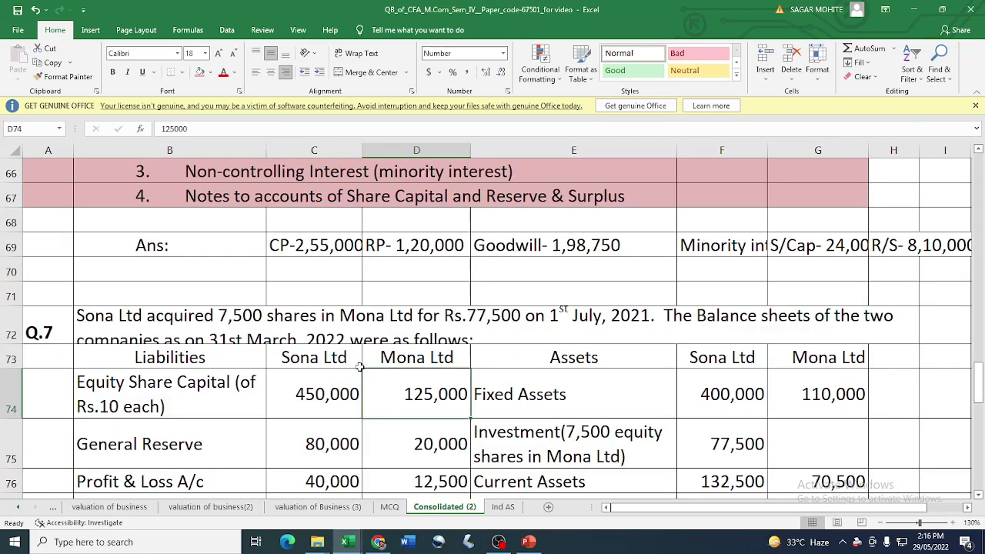
scroll(379, 353, down, 3)
scroll(423, 289, up, 1)
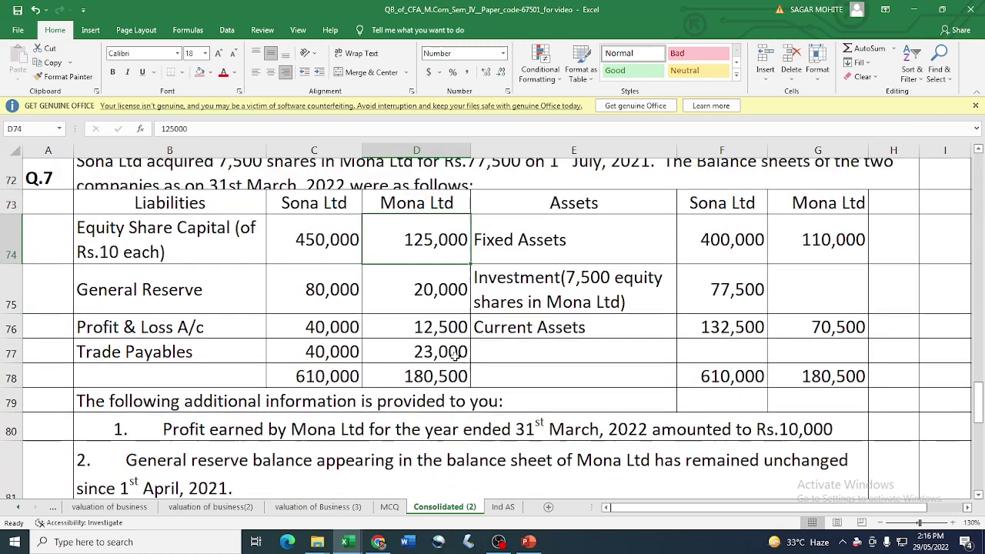
click(423, 288)
scroll(452, 400, down, 3)
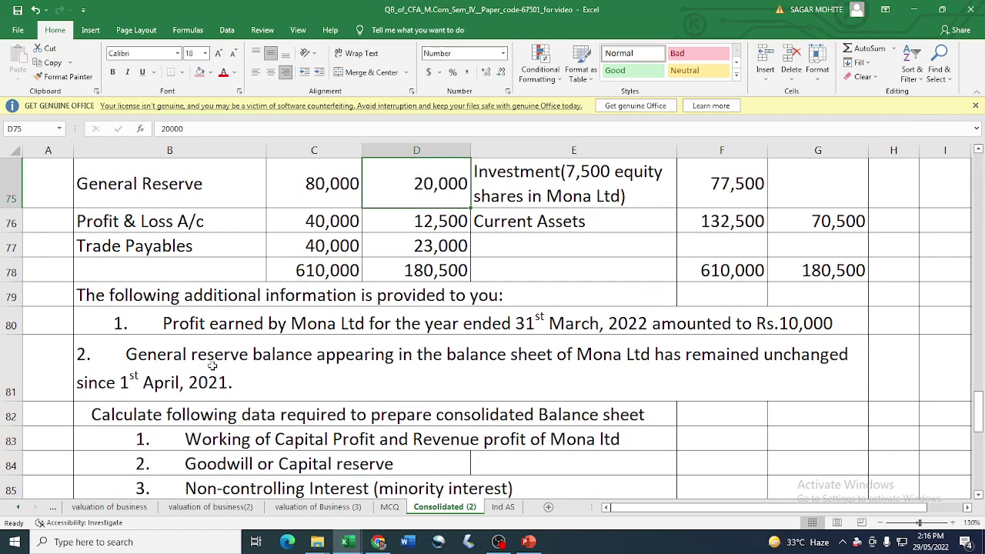
click(415, 390)
scroll(415, 391, up, 2)
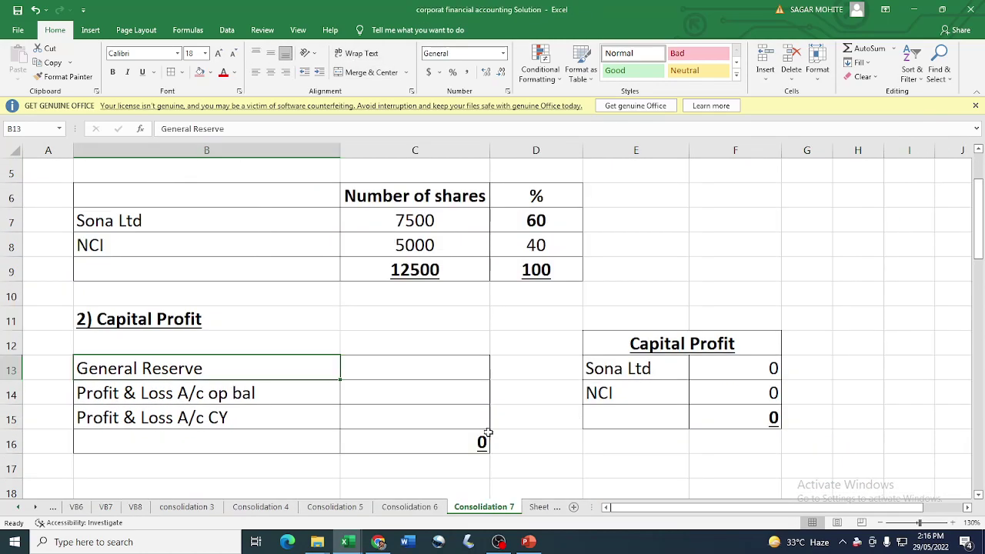
key(Right)
text(20000)
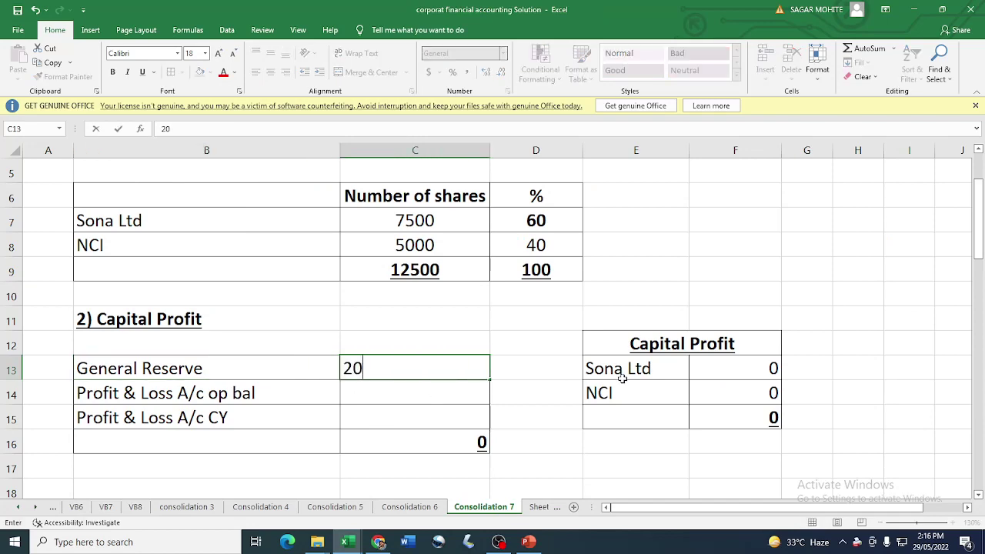
key(Return)
Check Mona Ltd's Profit & Loss balance and yearly profit in Q.7, and enter 2500 as the opening balance in C14
key(alt+Tab)
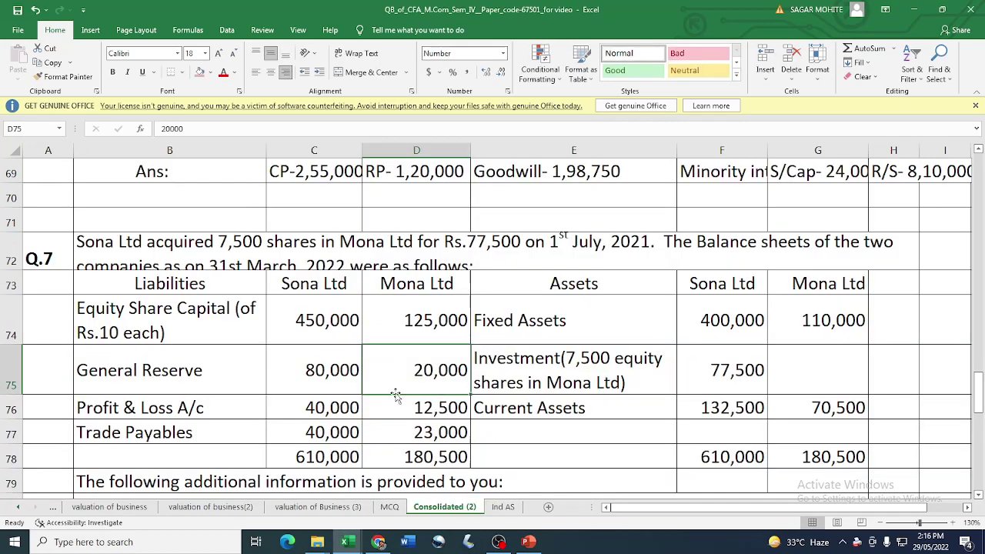
click(440, 350)
scroll(538, 400, down, 2)
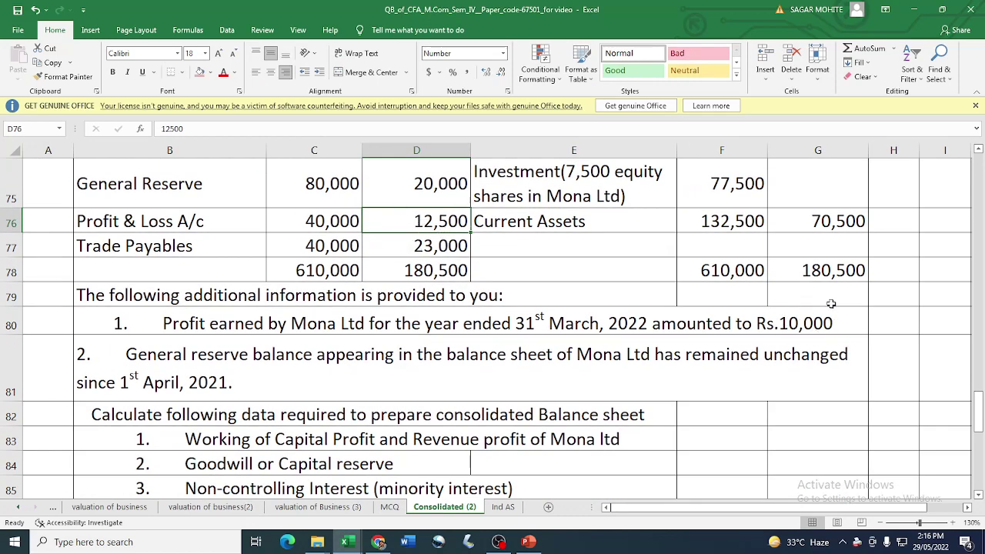
key(alt+Tab)
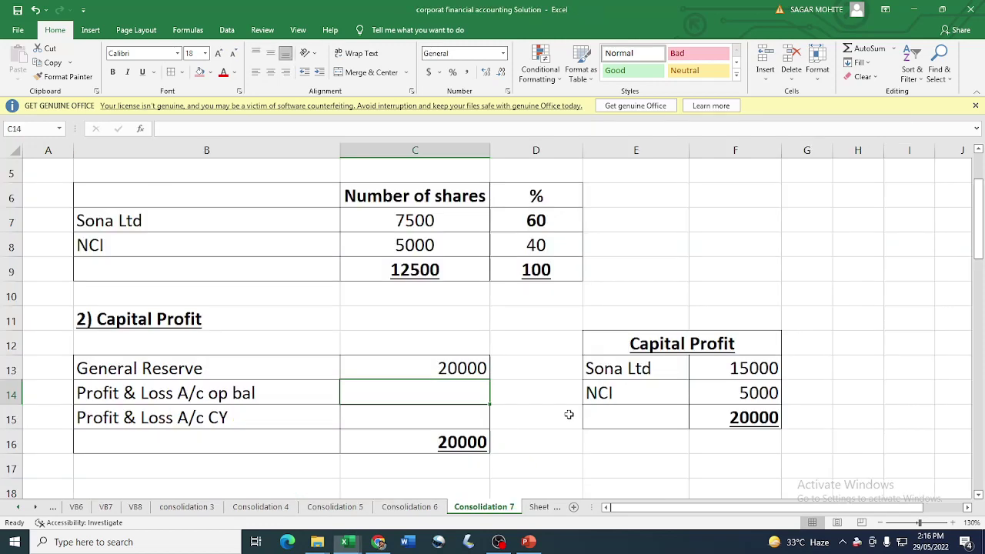
text(2500)
key(Return)
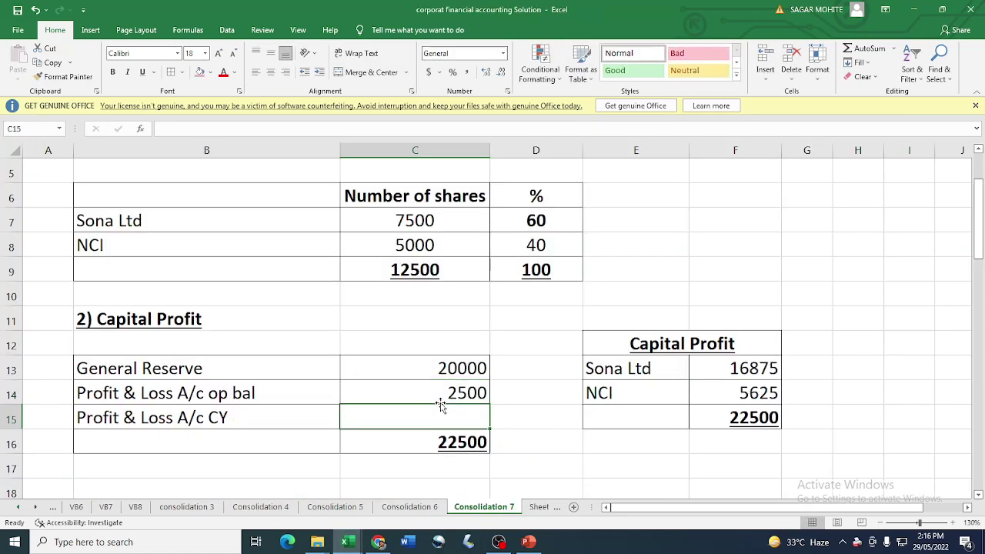
Check Mona Ltd's yearly profit and the acquisition date in Q.7, and enter 10000/12*3 as the current-year Profit & Loss in C15
key(alt+Tab)
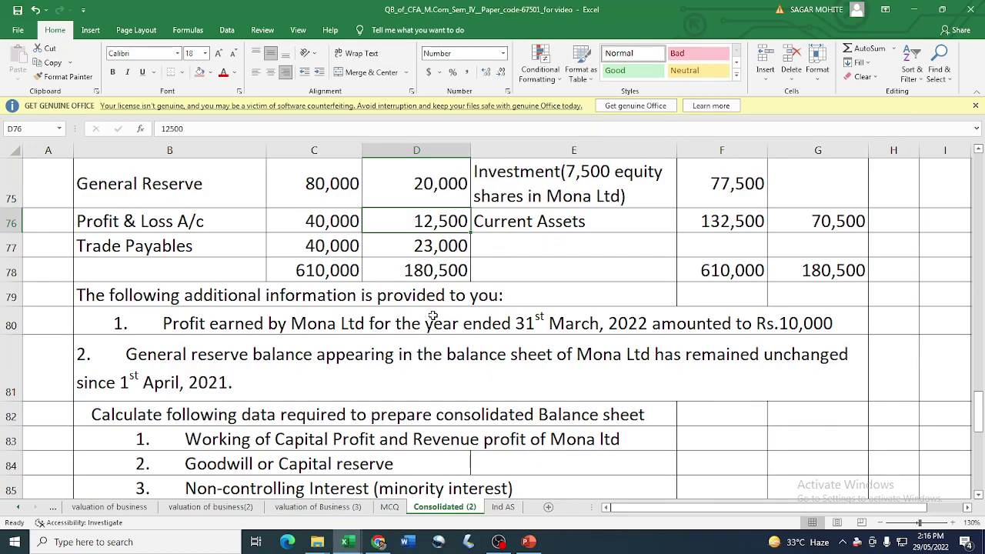
click(772, 327)
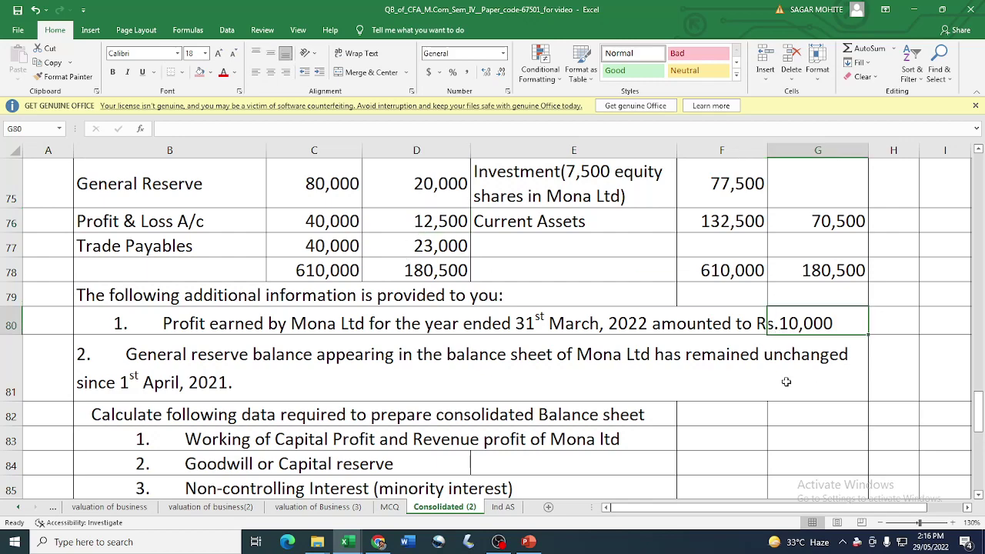
scroll(761, 388, up, 2)
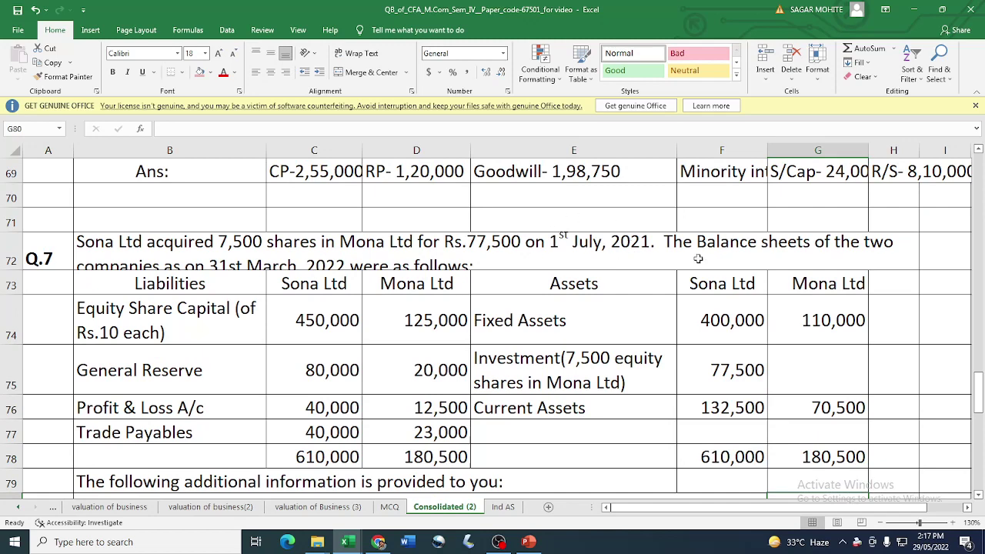
key(alt+Tab)
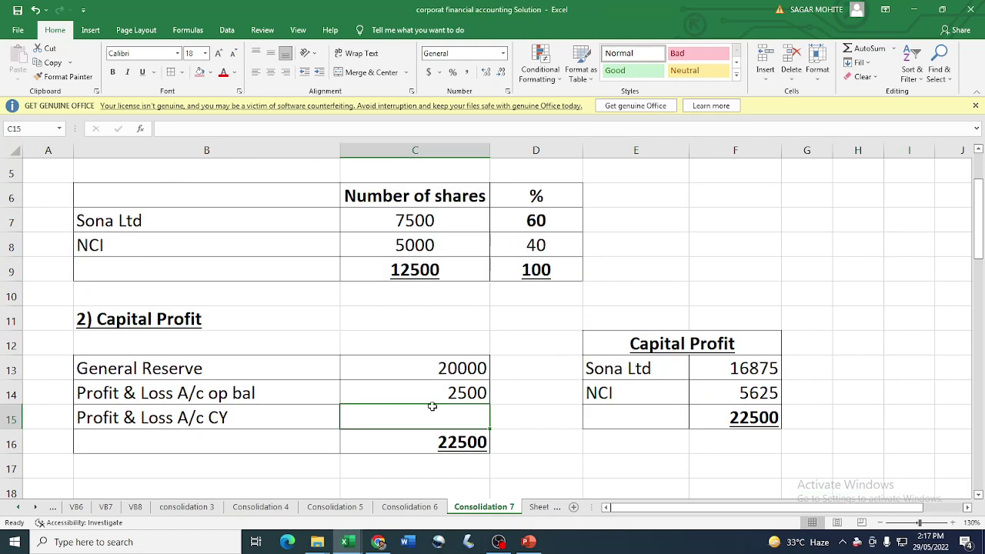
text(10000)
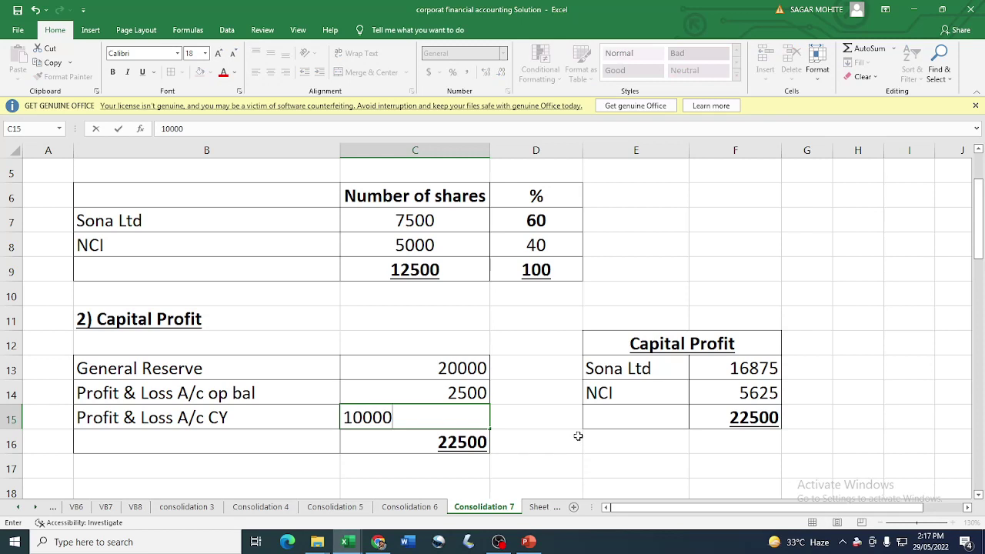
text(/12*3)
key(Return)
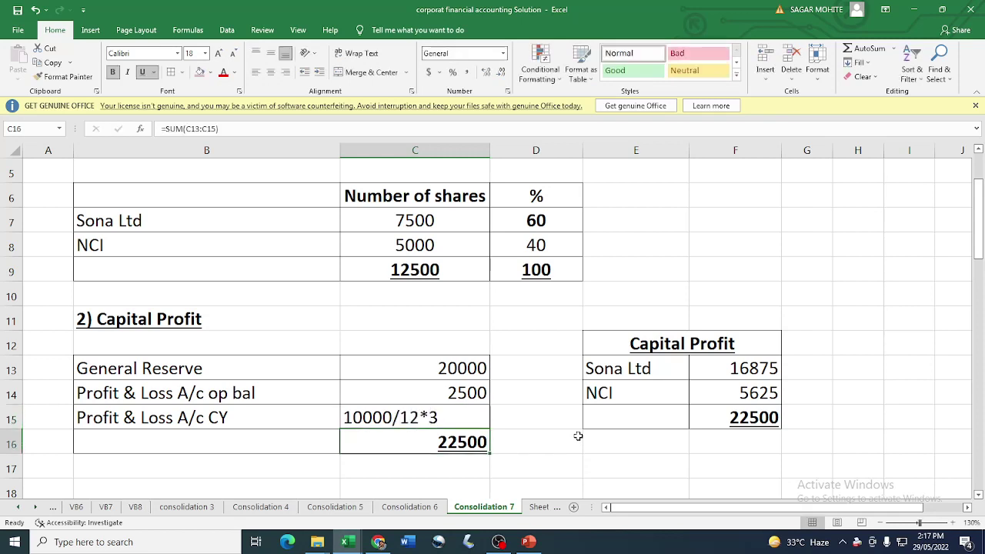
Turn the current-year Profit & Loss entry in C15 into the formula +10000/12*3
click(401, 417)
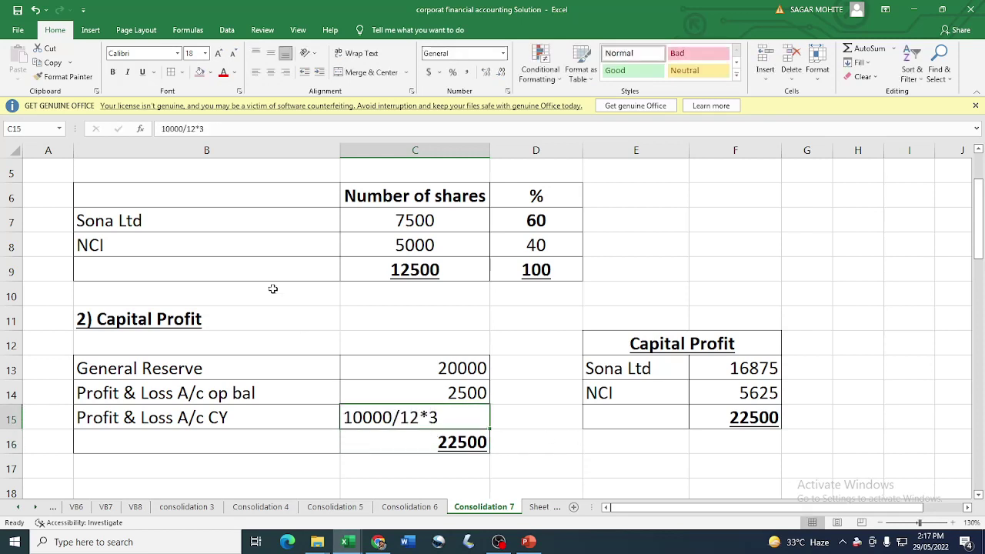
click(159, 129)
text(+)
key(Return)
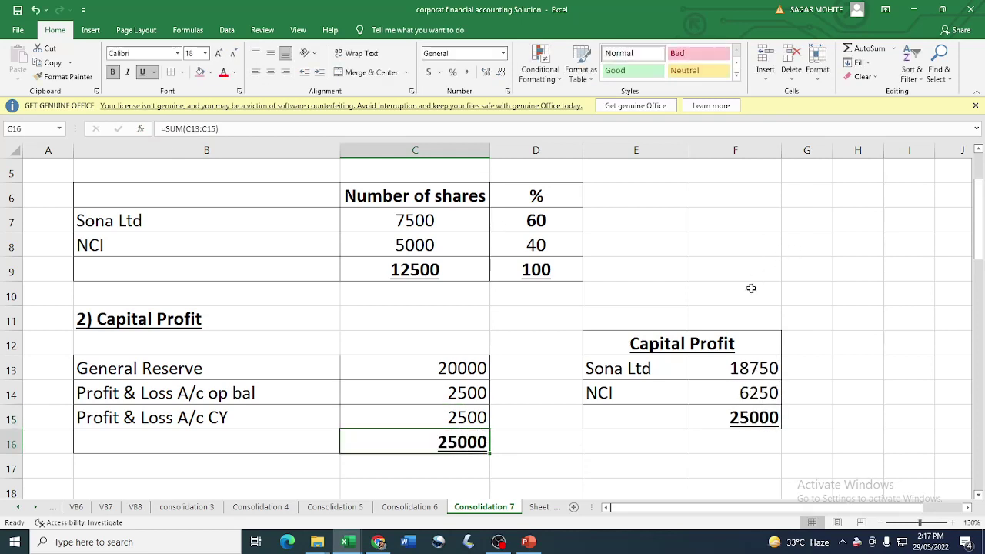
Calculate Sona Ltd's share of the capital profit in F13 with the formula +C16*60/100
click(451, 418)
click(477, 448)
click(623, 466)
click(470, 440)
click(754, 373)
text(+)
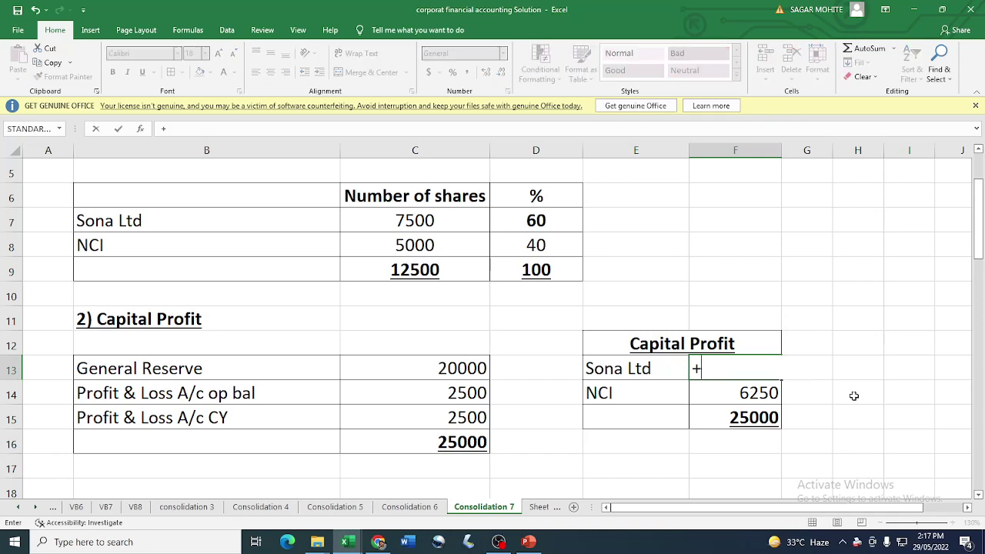
click(466, 445)
text(*60/100)
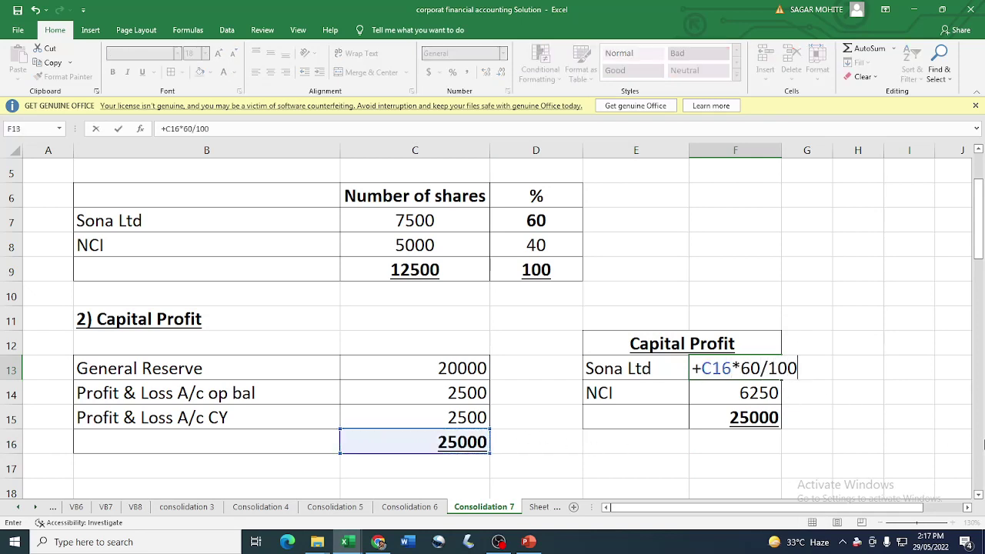
key(Return)
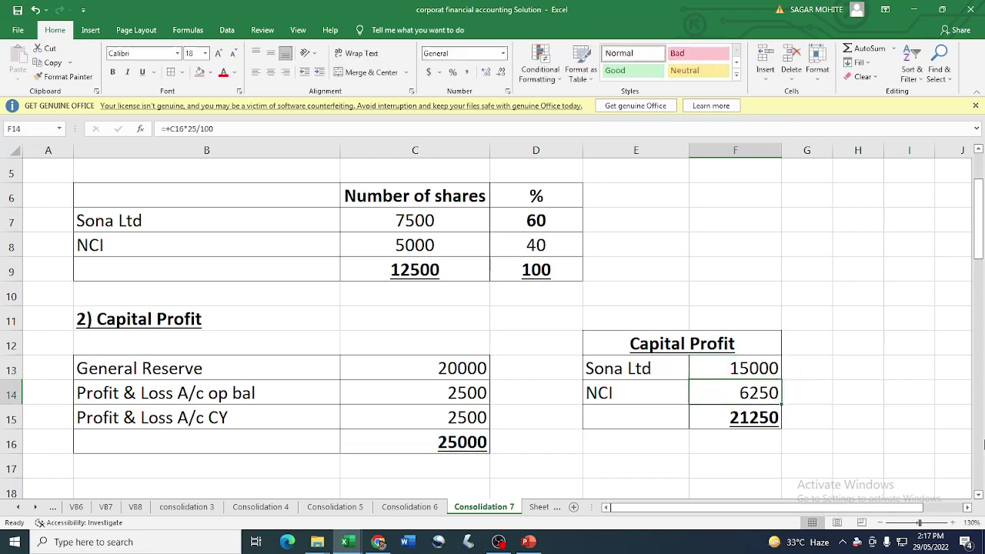
Calculate the NCI's share of the capital profit in F14 with the formula +C16*40/100
text(+)
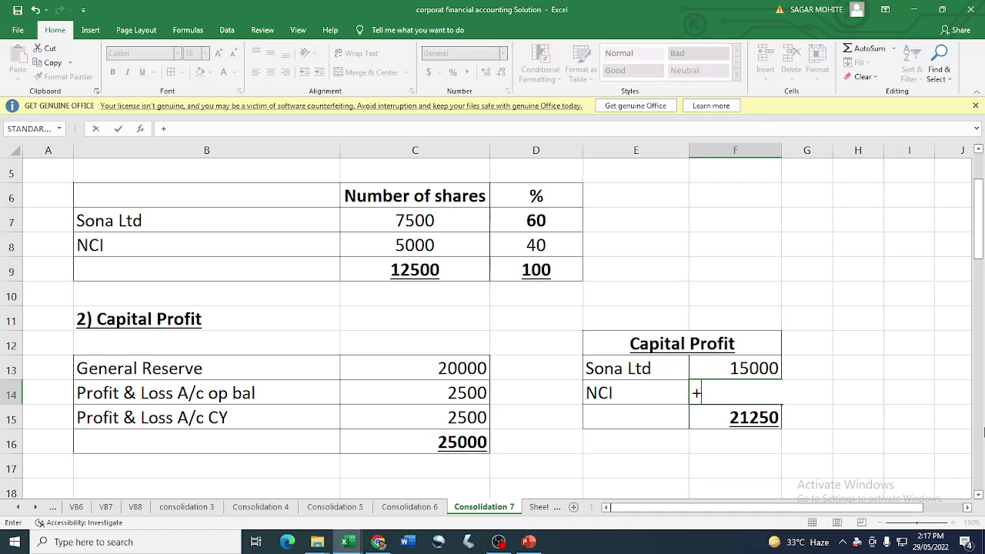
click(477, 441)
text(*40/100)
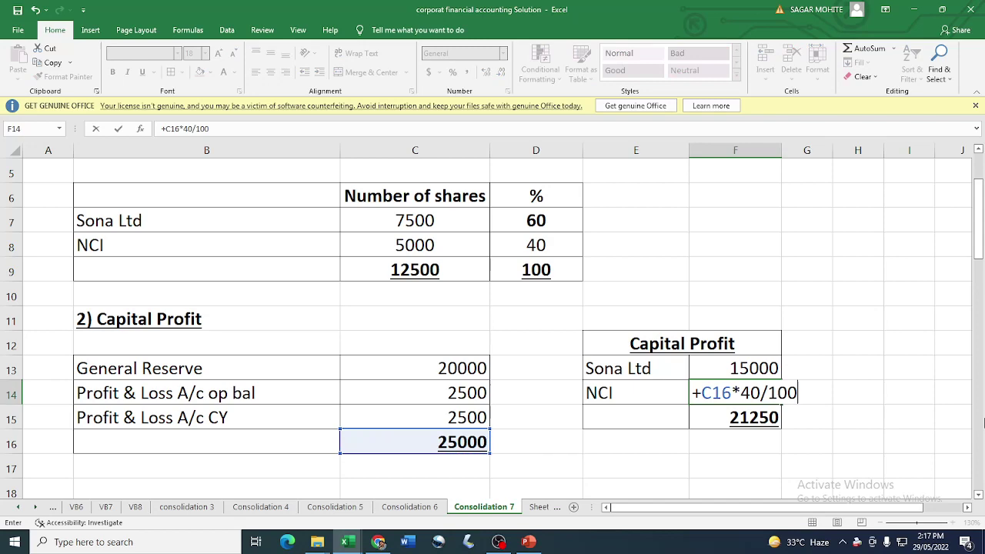
key(Return)
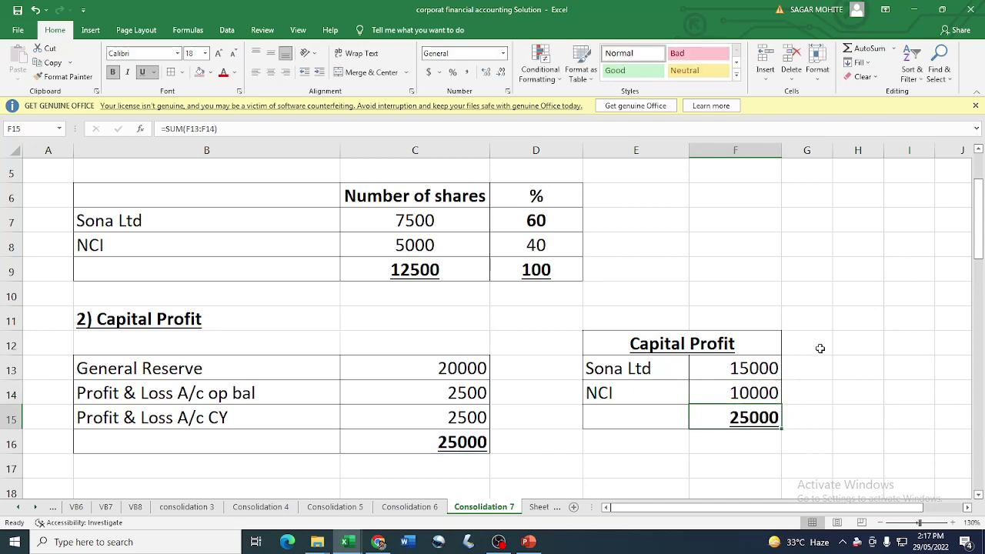
Review the Capital Profit working and compare it with the additional information and required calculations listed in Q.7
drag(145, 324, 708, 437)
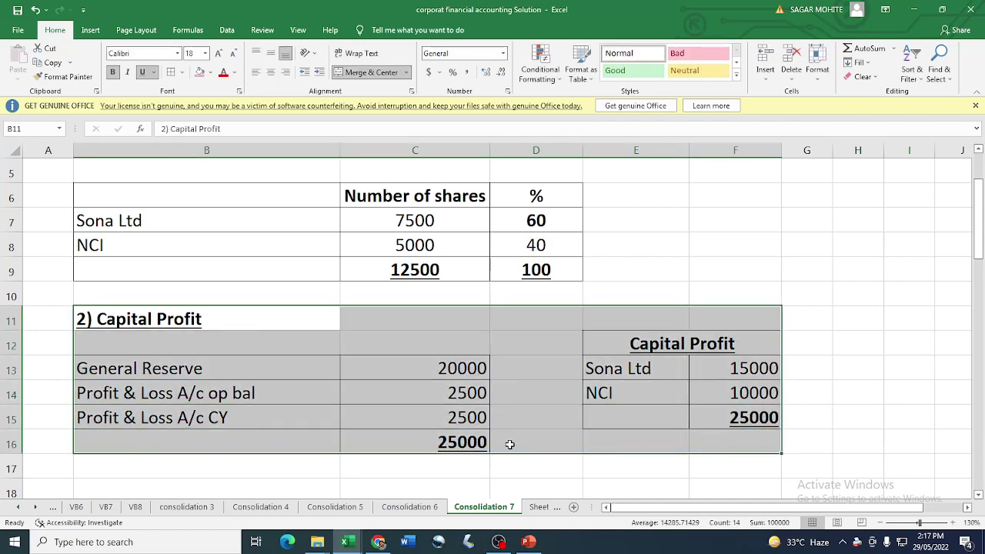
click(477, 442)
key(alt+Tab)
scroll(415, 357, down, 4)
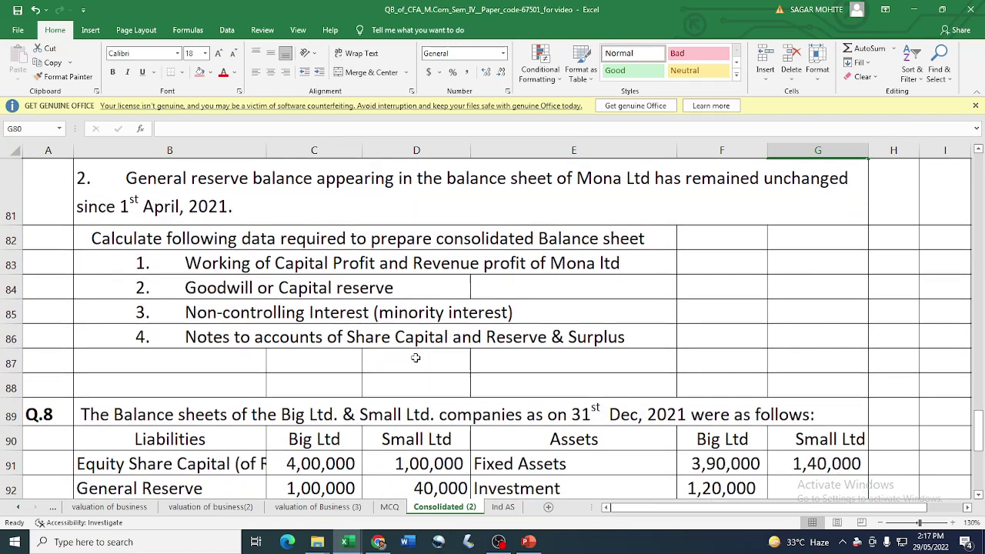
scroll(415, 357, up, 2)
scroll(415, 356, down, 2)
scroll(416, 356, up, 1)
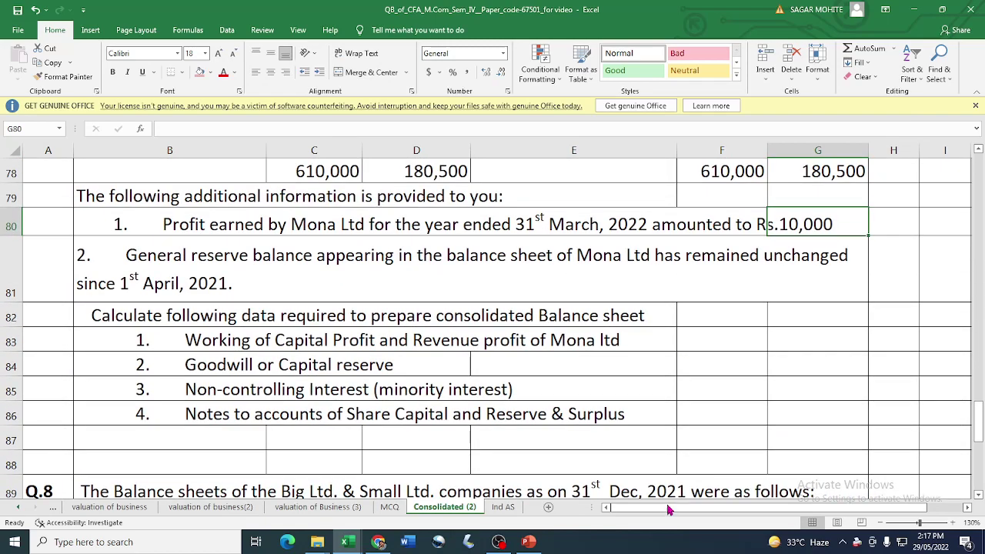
scroll(668, 512, right, 1)
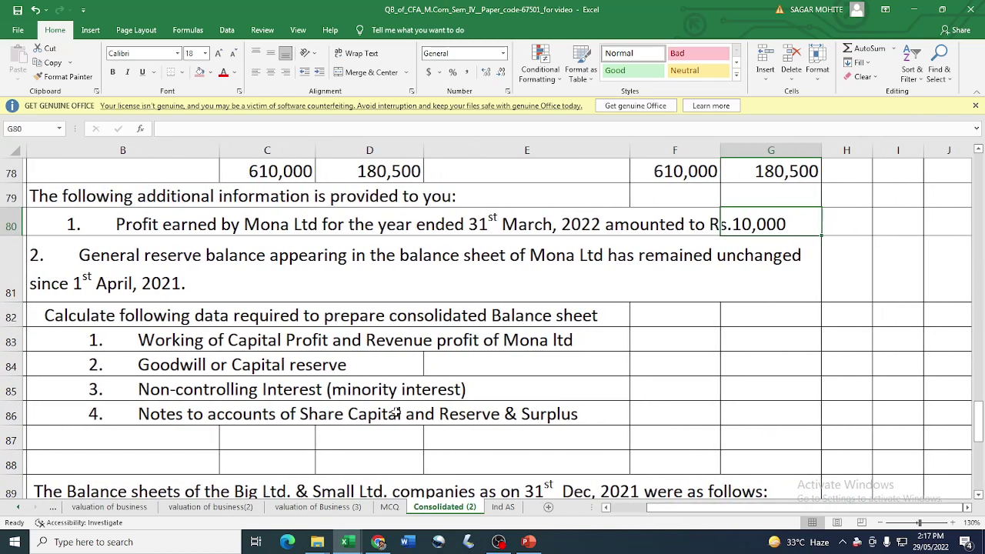
key(alt+Tab)
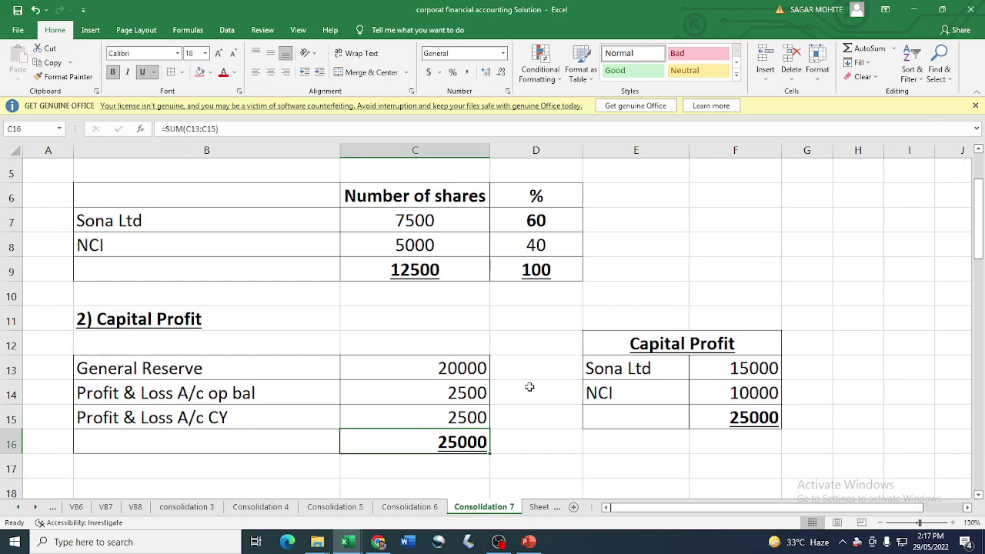
click(749, 410)
Enter 0 as General Reserve under Revenue Profit in C21
scroll(737, 376, down, 3)
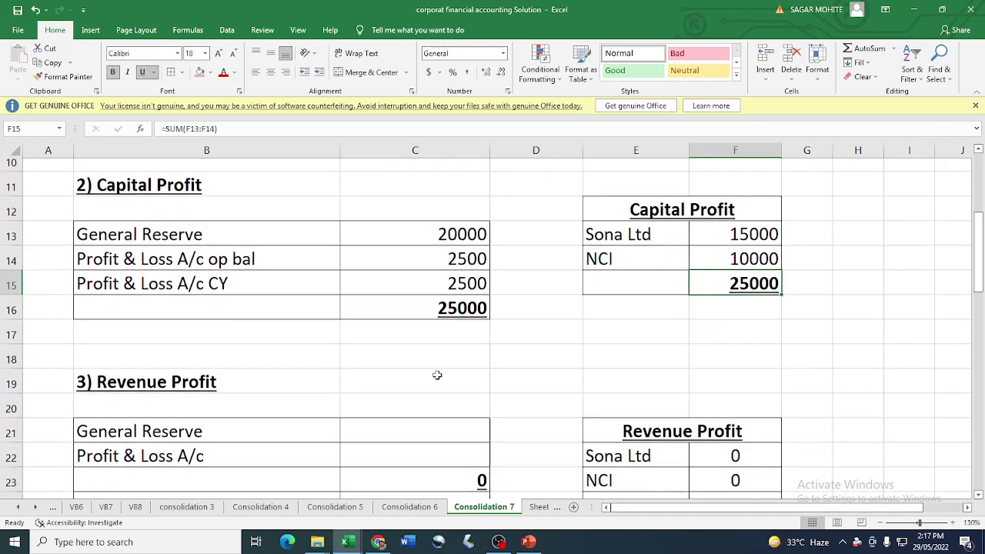
click(452, 347)
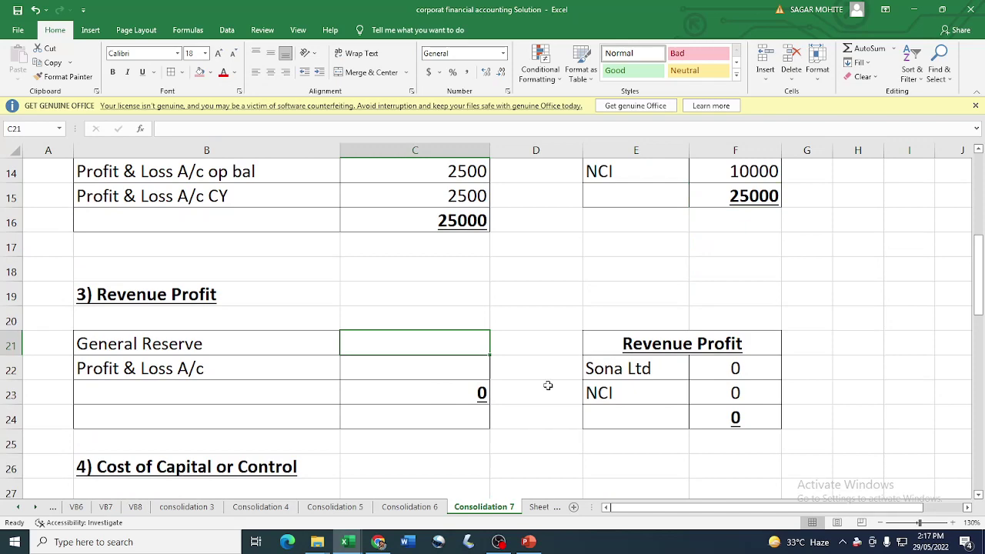
text(0)
key(Return)
Check Mona Ltd's General Reserve, Profit & Loss A/c and the profit for the year in the Q.7 question workbook
key(alt+Tab)
scroll(401, 326, up, 3)
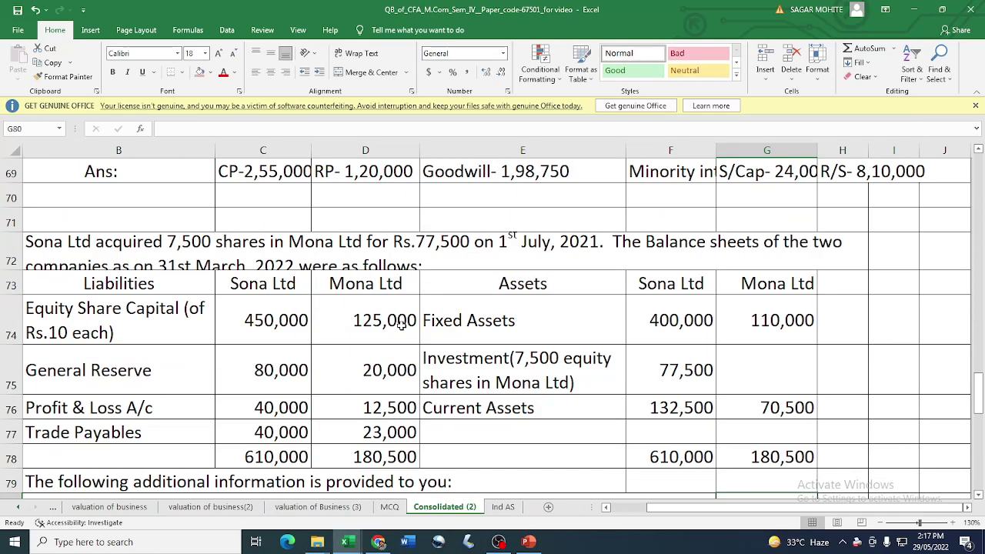
click(392, 377)
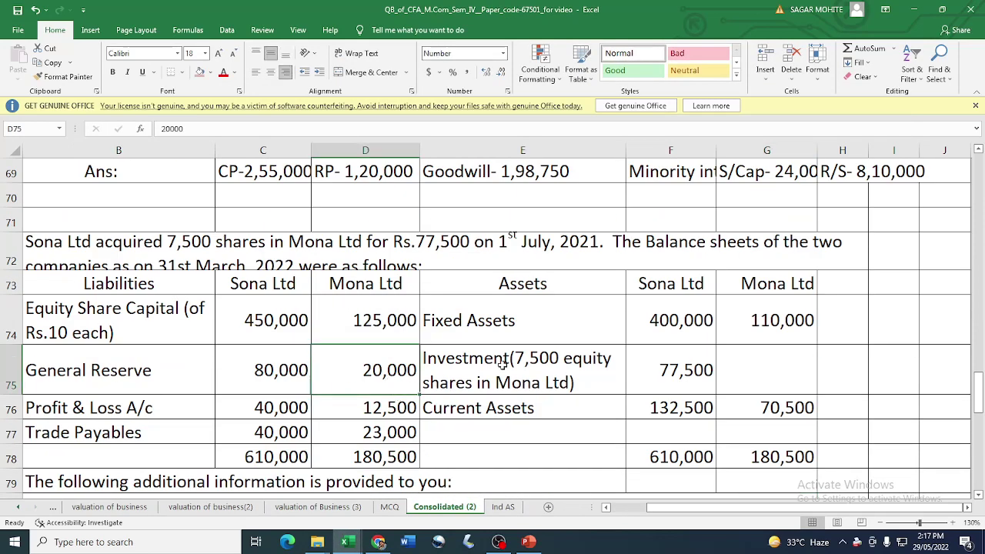
scroll(510, 340, down, 1)
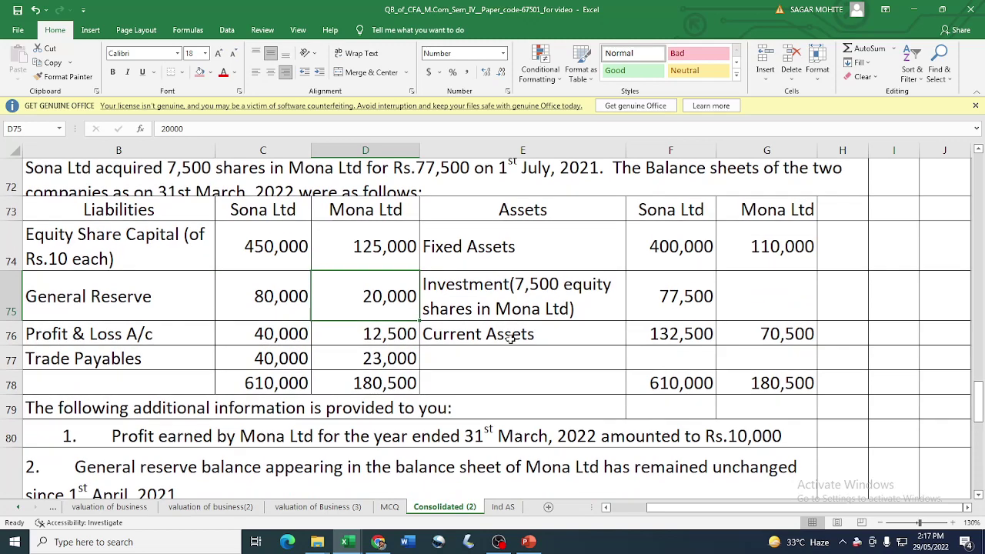
click(371, 336)
scroll(554, 362, down, 1)
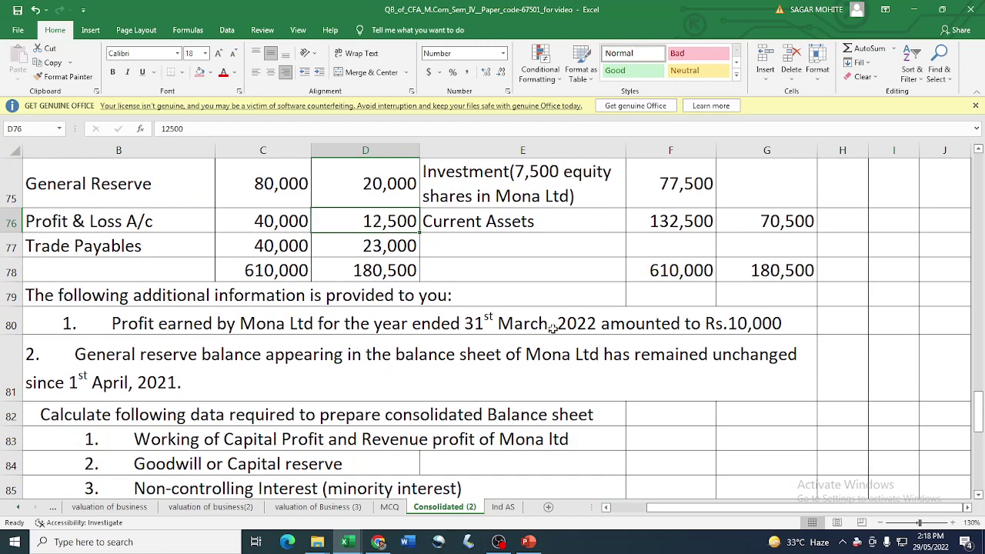
click(495, 325)
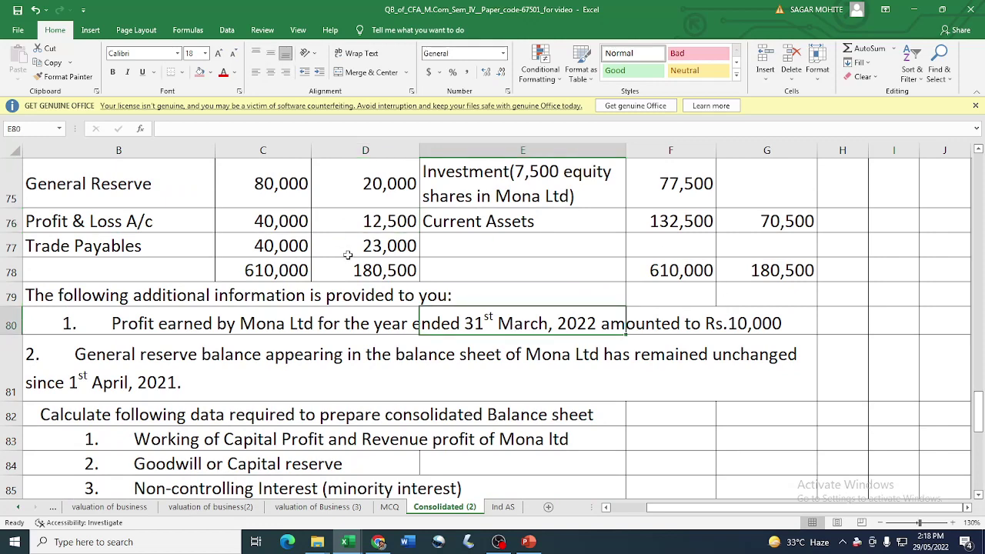
Compare the current-year Profit & Loss entry under Capital Profit with the acquisition date and profit information in Q.7
key(alt+Tab)
click(428, 203)
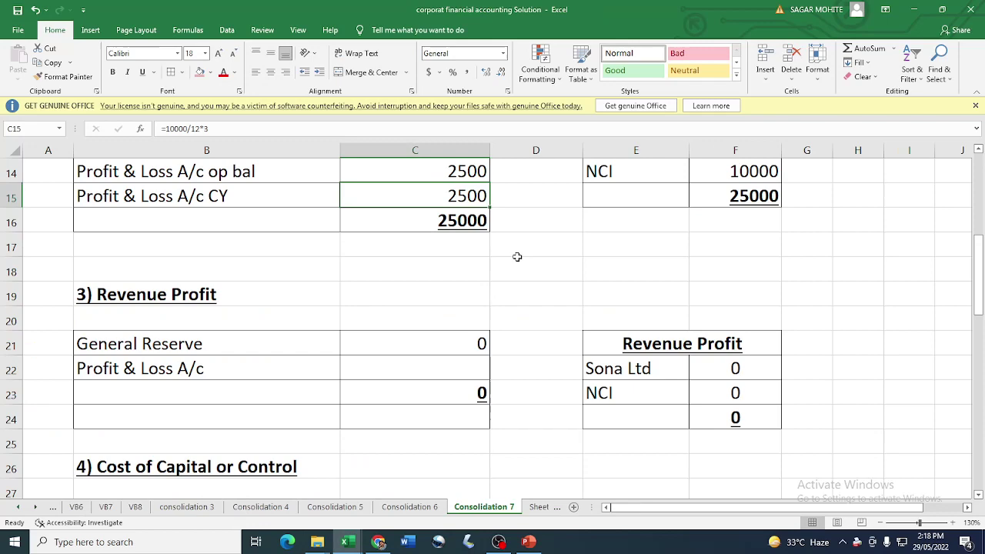
click(153, 199)
click(410, 202)
key(alt+Tab)
scroll(577, 281, up, 2)
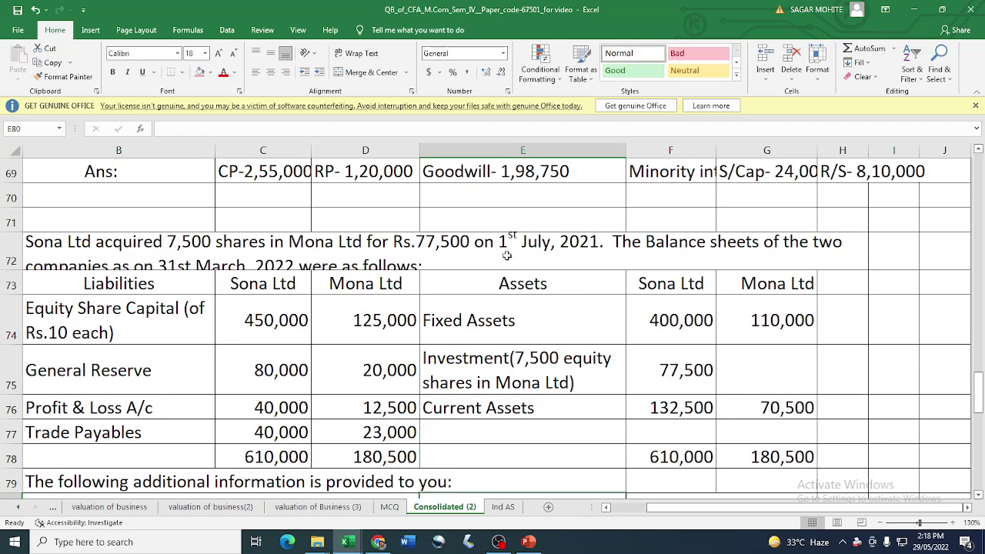
scroll(562, 331, down, 2)
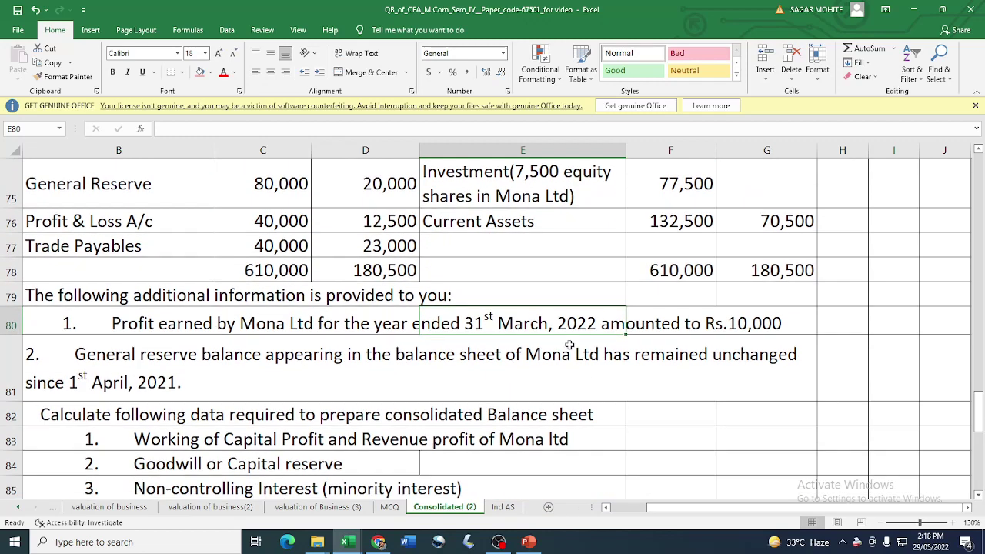
Enter 7500 as Profit & Loss A/c under Revenue Profit in C22 of the Consolidation 7 sheet
key(alt+Tab)
click(467, 371)
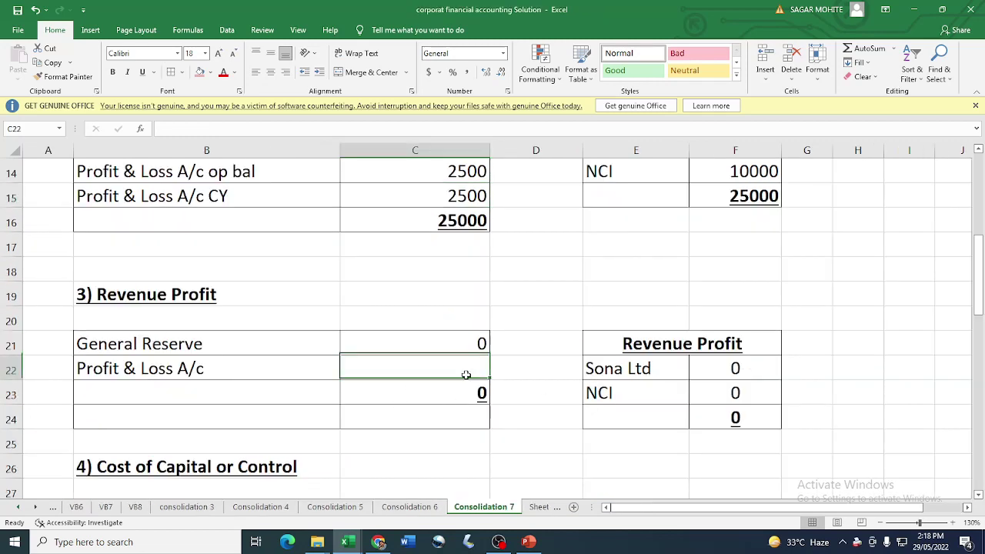
text(75000)
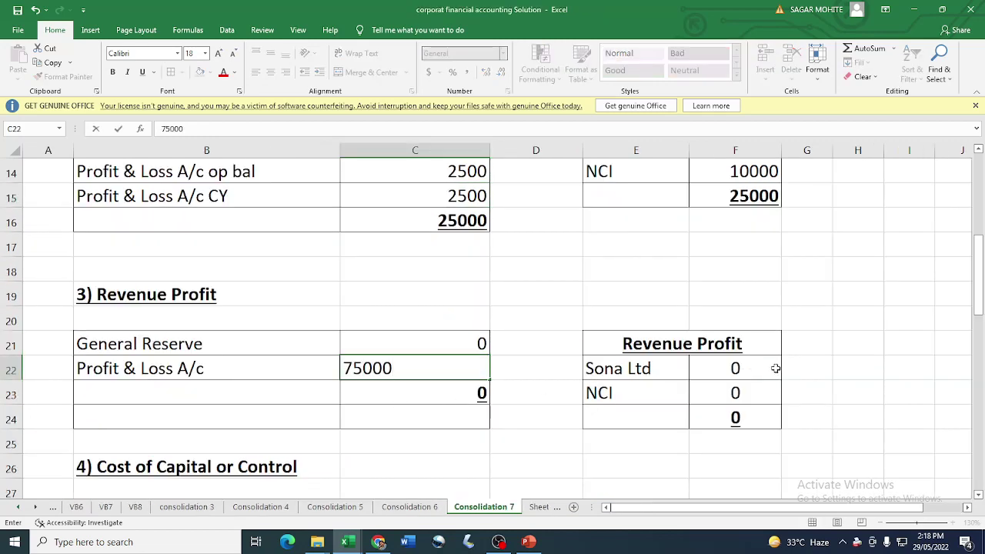
key(Return)
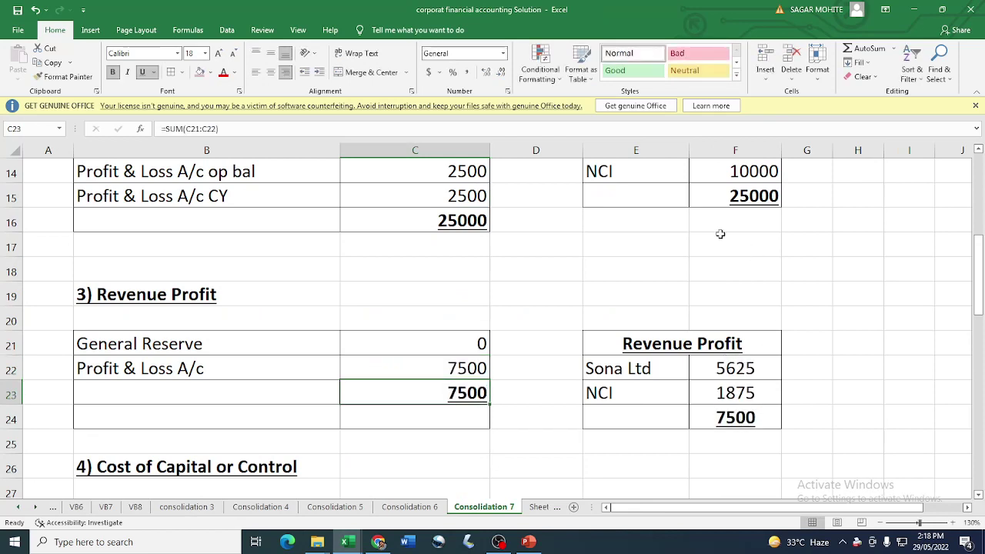
click(474, 197)
click(464, 372)
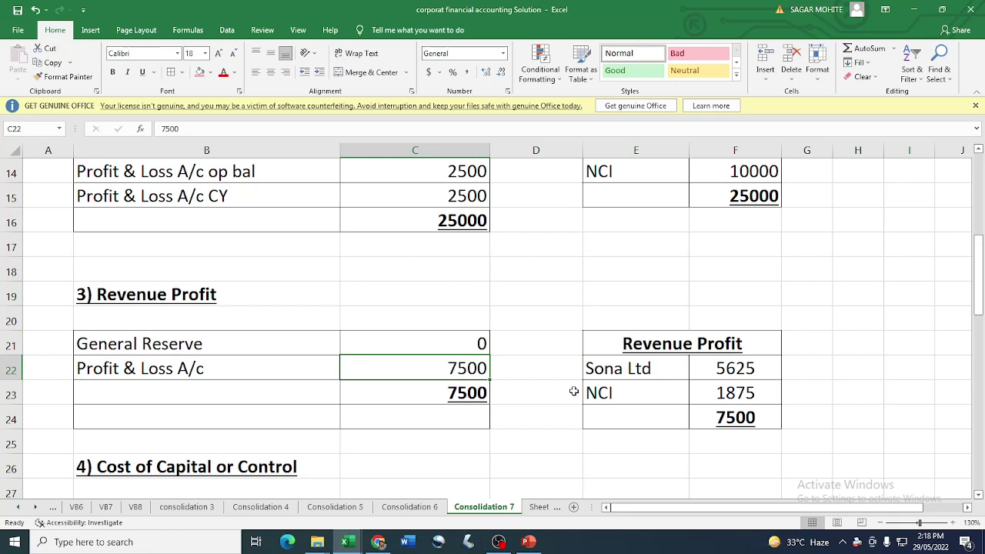
Calculate Sona Ltd's share of the revenue profit in F22 with the formula +C23*60/100
click(718, 367)
text(+)
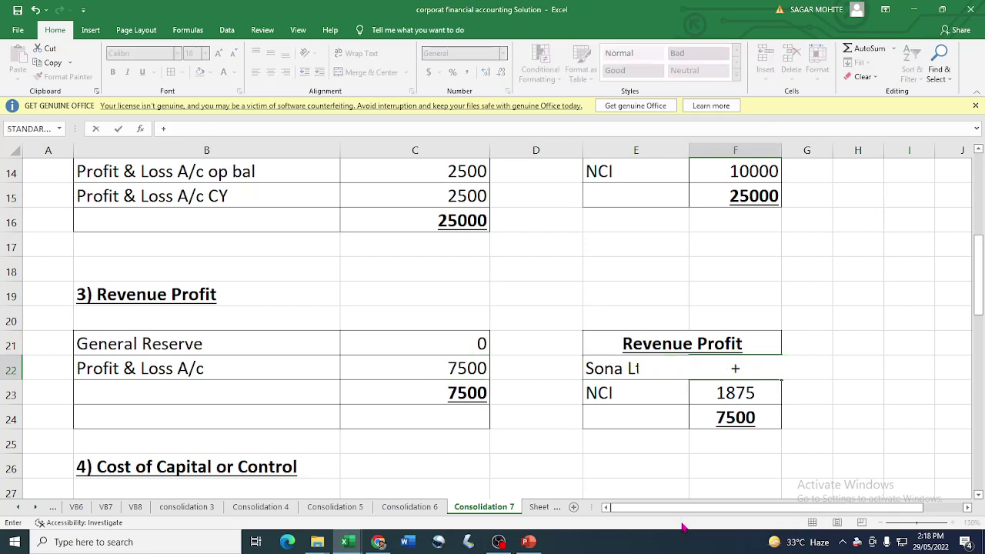
click(414, 395)
text(*6)
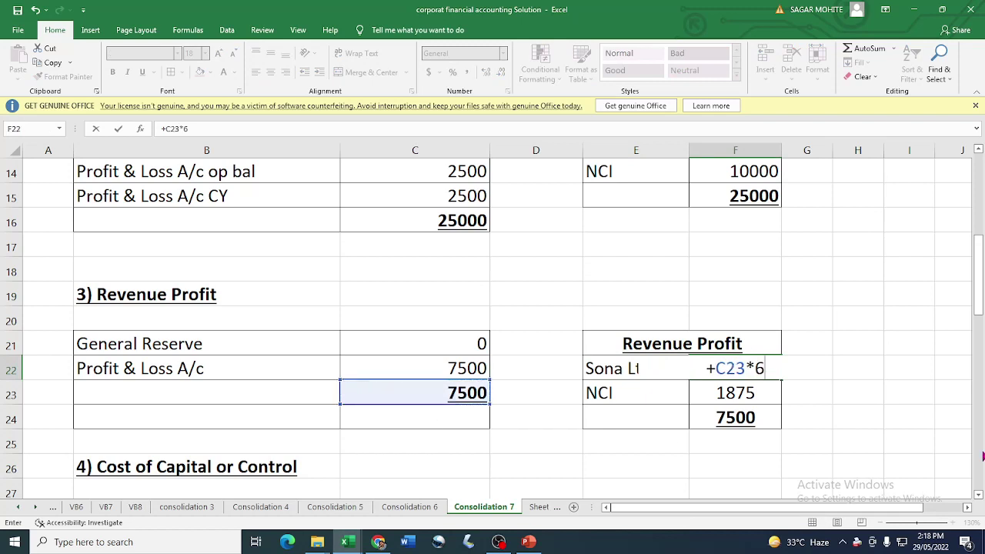
text(0/100)
key(Return)
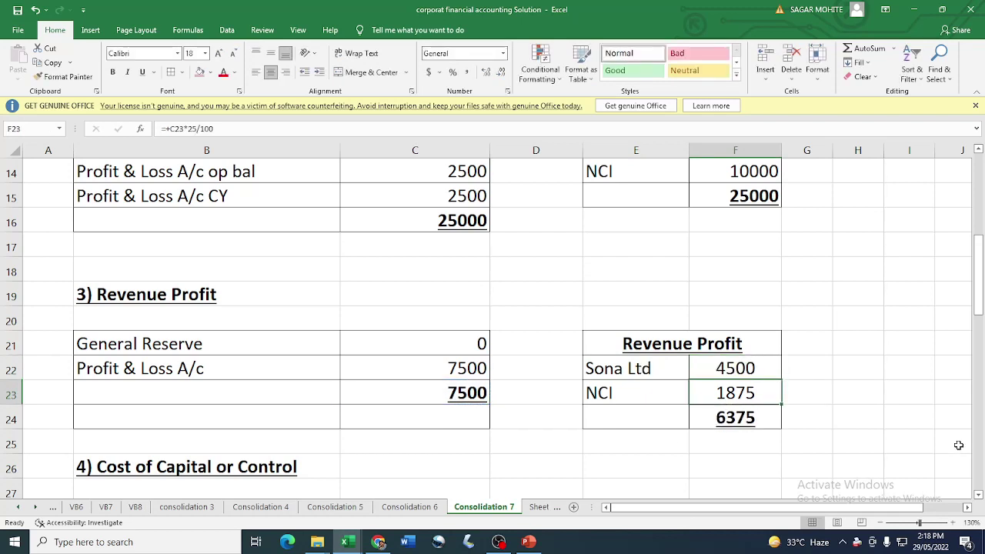
Calculate the NCI's share of the revenue profit in F23 with the formula +C23*40/100
text(+)
click(460, 394)
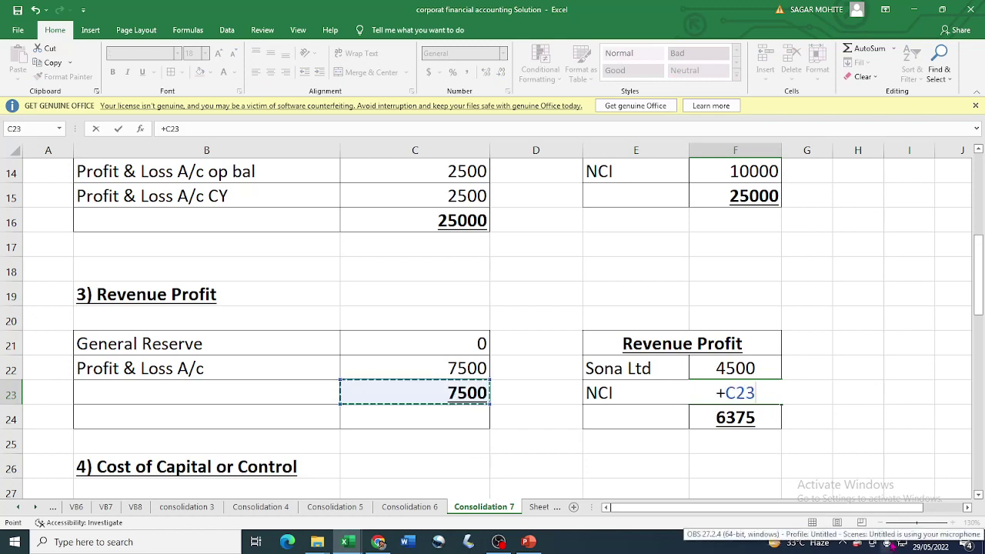
text(*)
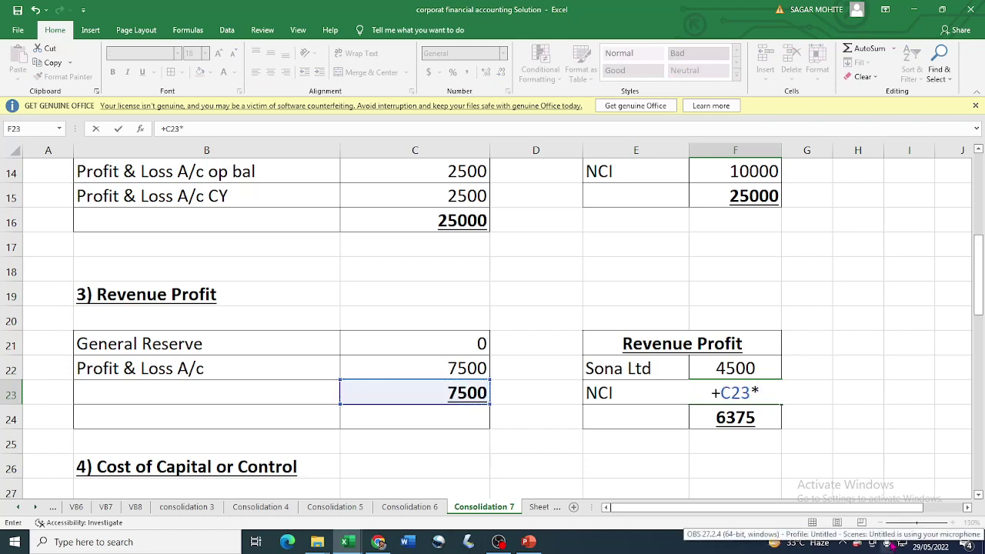
text(40/100)
key(Return)
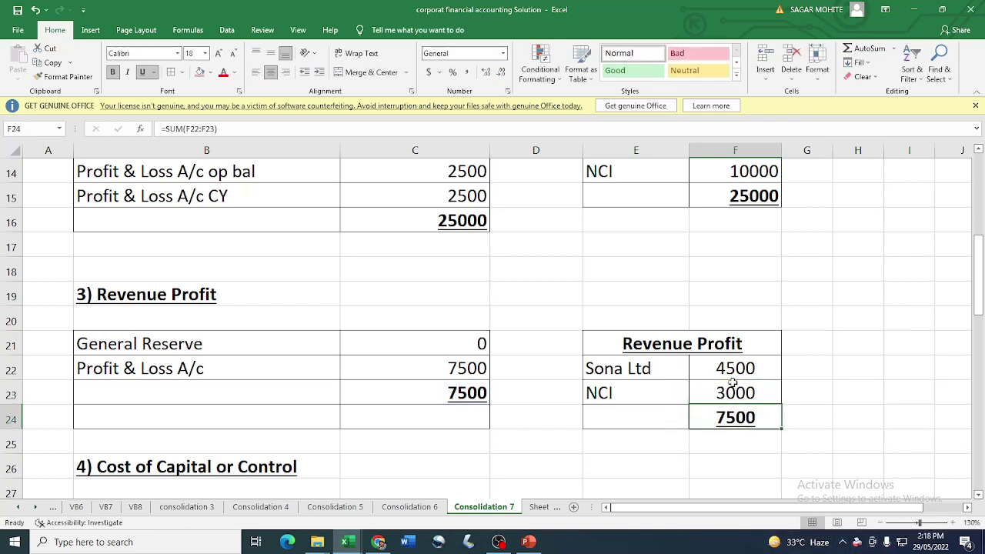
Review the revenue profit total and its division between Sona Ltd and NCI
click(729, 360)
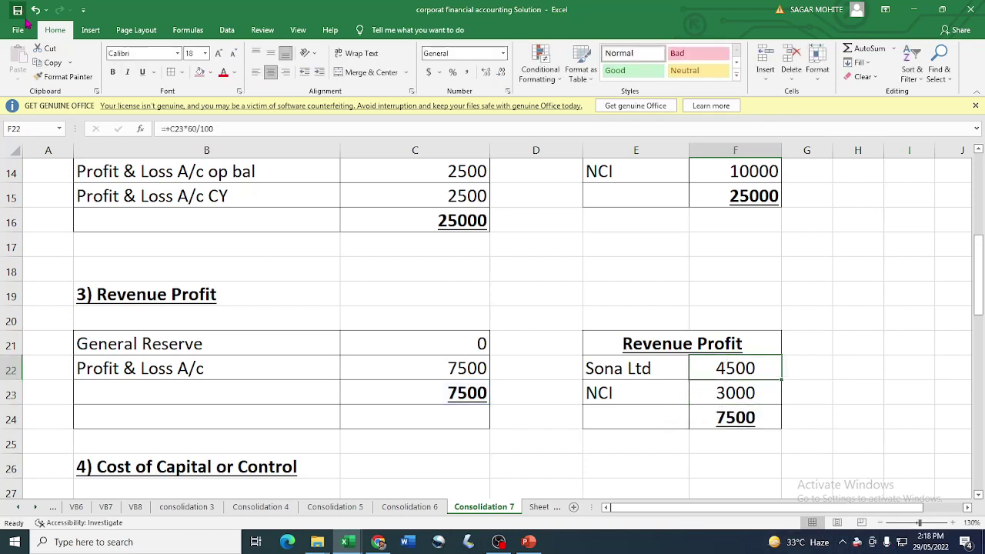
click(451, 394)
click(724, 374)
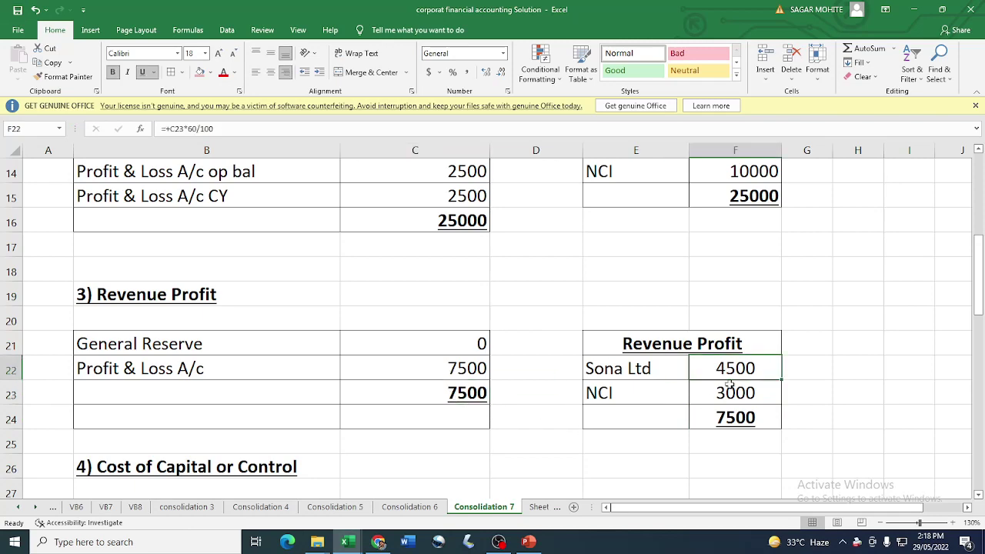
click(729, 389)
drag(631, 367, 731, 368)
drag(620, 396, 808, 392)
Look up Sona Ltd's investment in Mona Ltd in Q.7 and enter 77500 as Cost of Investment in D28
scroll(468, 418, down, 3)
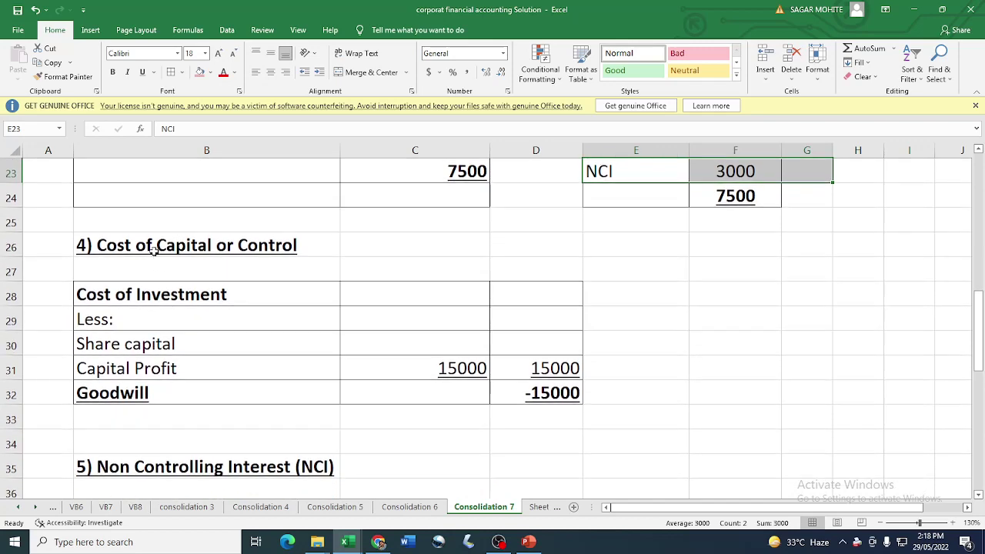
click(154, 250)
click(554, 307)
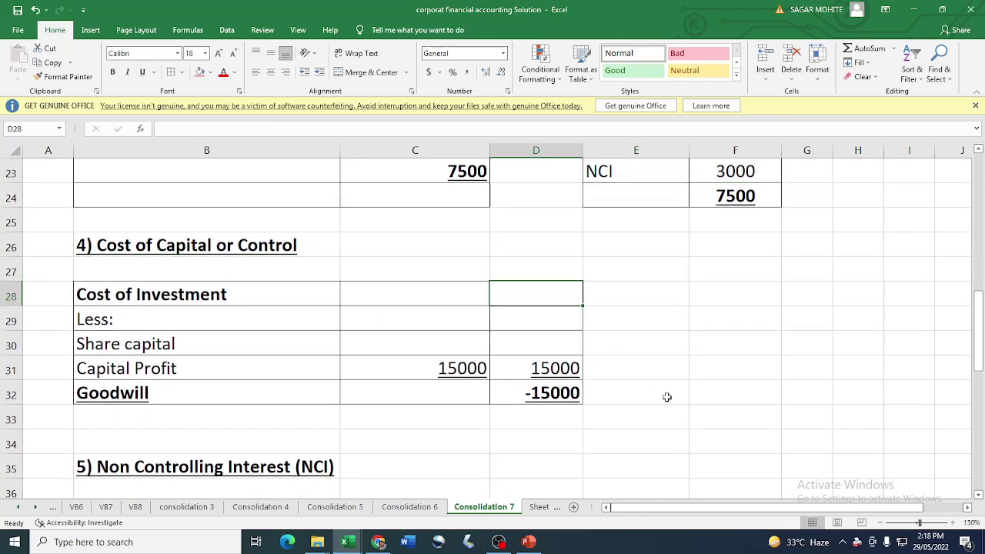
key(alt+Tab)
scroll(673, 354, up, 2)
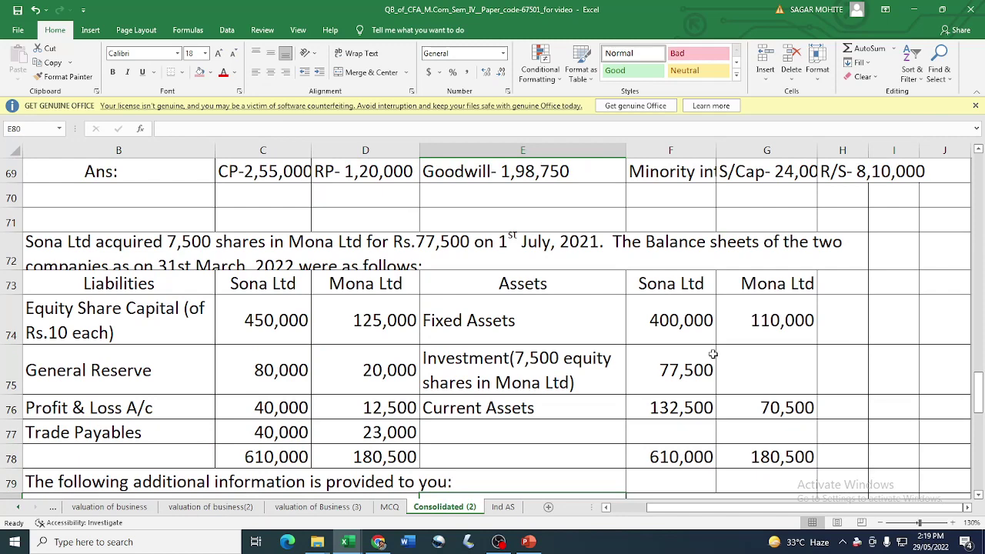
mouse_move(735, 346)
mouse_down()
mouse_move(663, 348)
mouse_move(748, 352)
mouse_up()
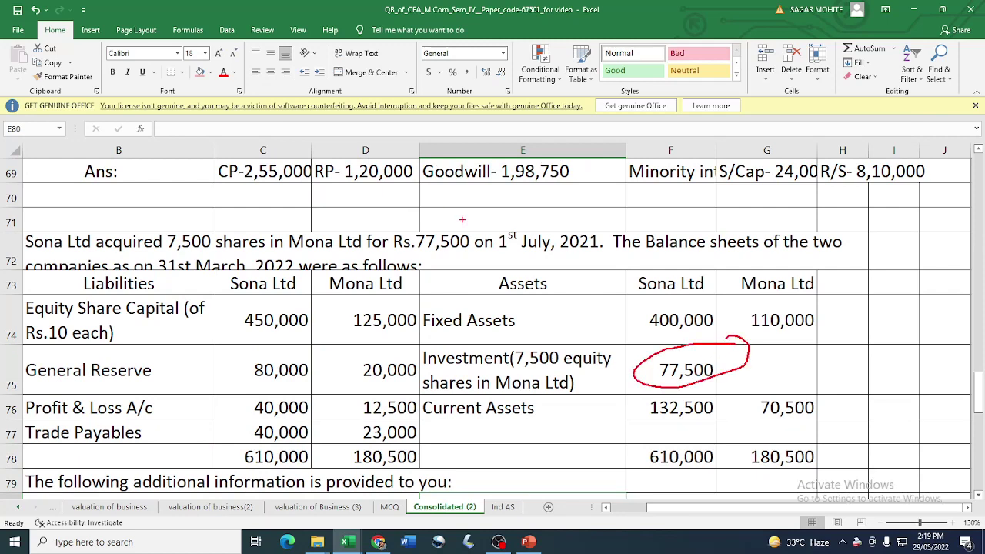
mouse_move(462, 219)
mouse_down()
mouse_move(493, 258)
mouse_move(416, 235)
mouse_up()
key(Escape)
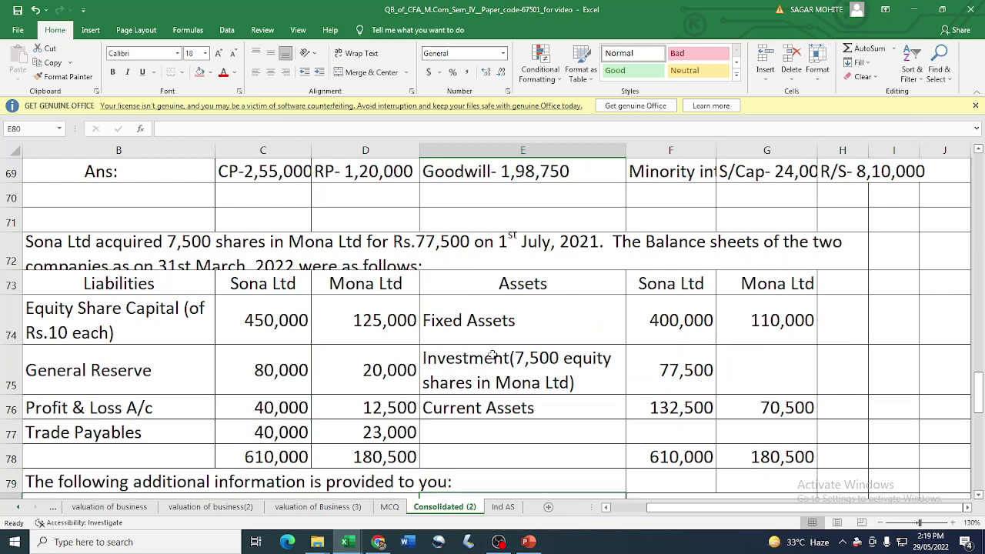
key(alt+Tab)
text(77500)
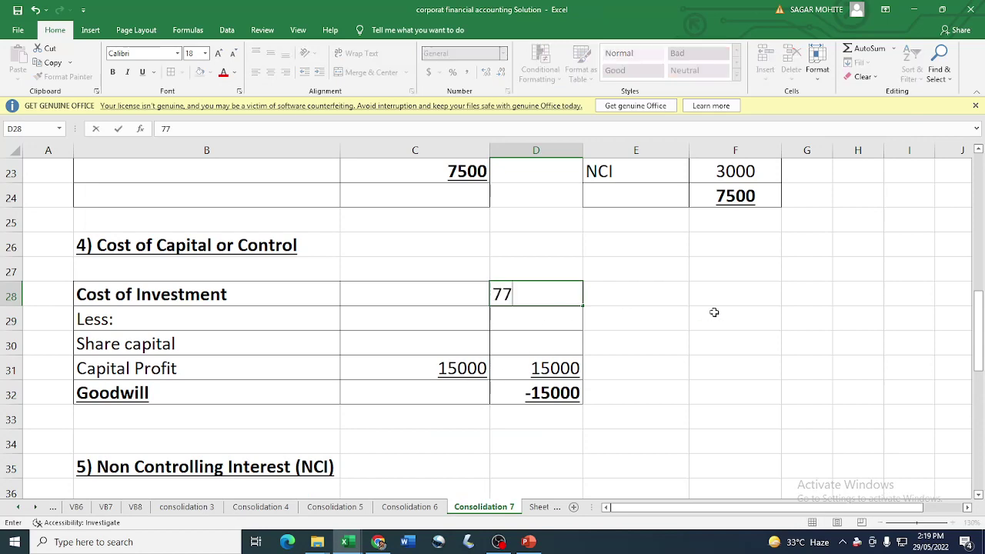
key(Return)
Check the acquired equity shares in Q.7 and enter 75000 as Share capital in C30 under Cost of Capital or Control
click(433, 342)
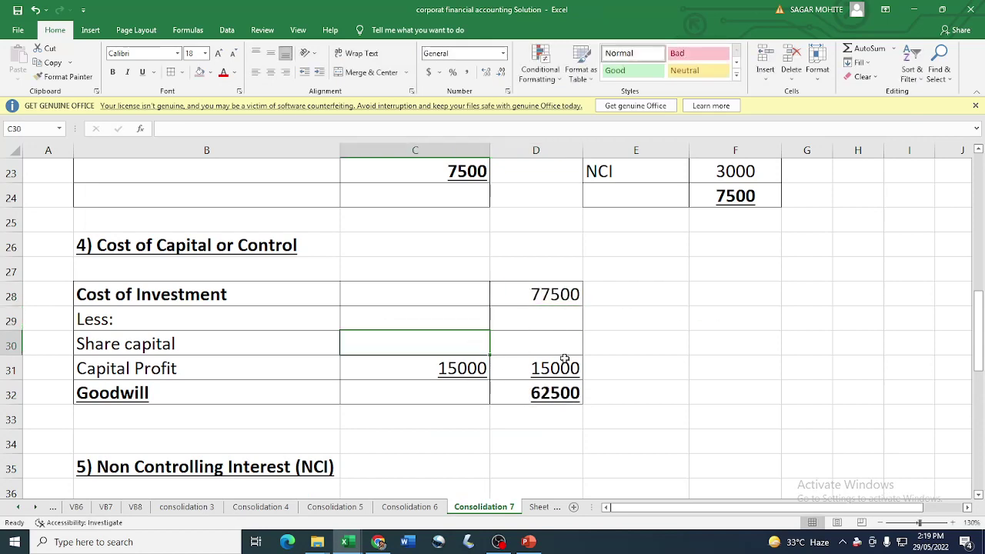
key(alt+Tab)
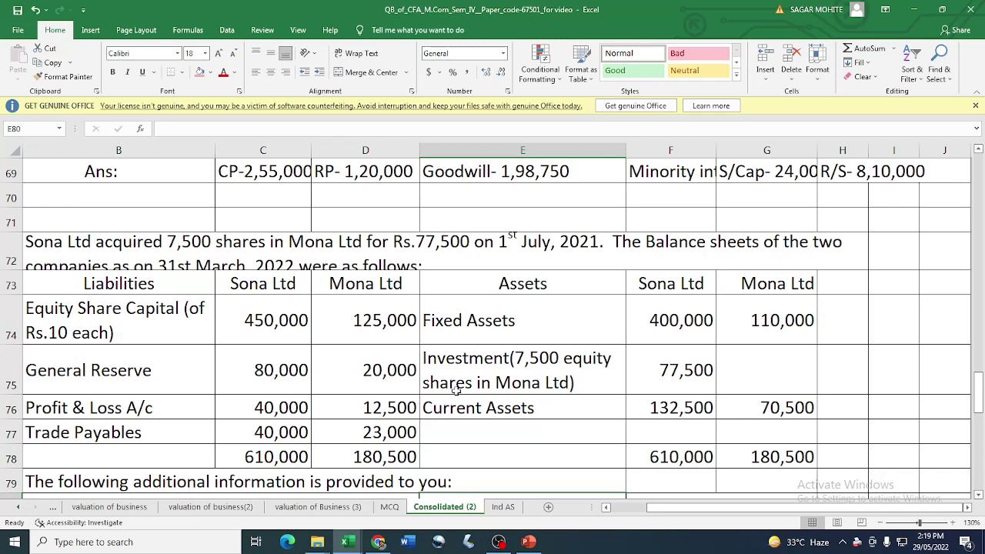
key(alt+Tab)
click(403, 317)
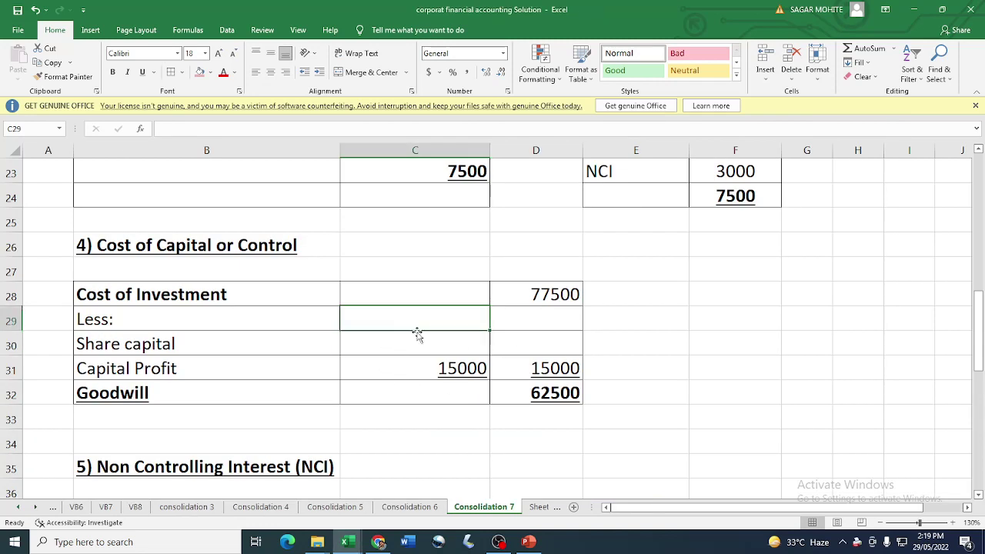
key(Down)
text(75000)
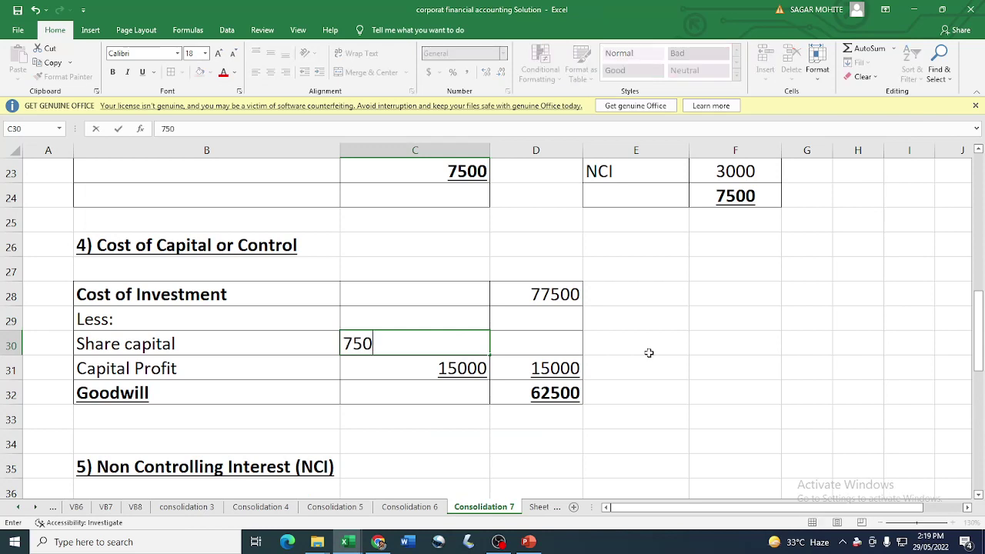
key(Return)
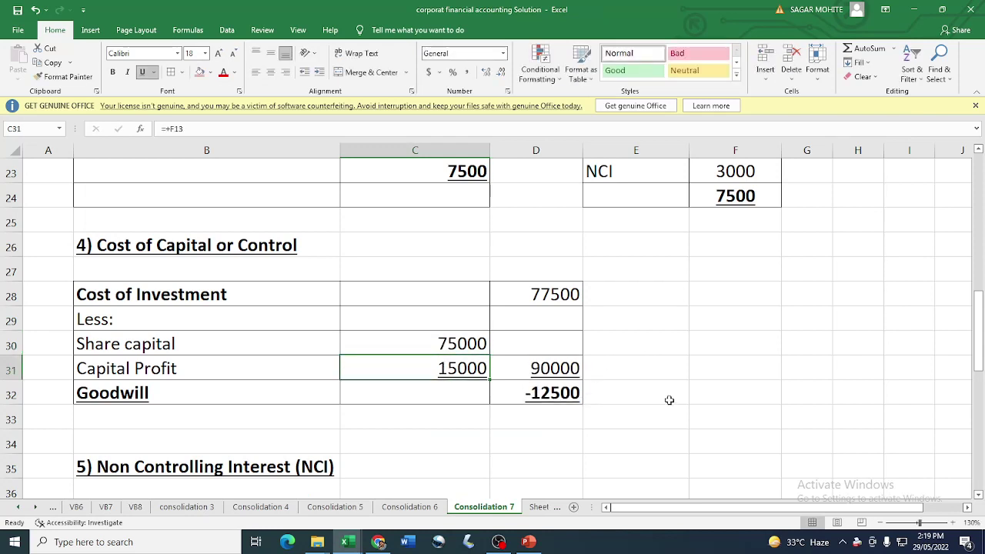
Trace the Capital Profit deduction to Sona Ltd's share in F13 and inspect the total deduction in D31
scroll(670, 400, up, 4)
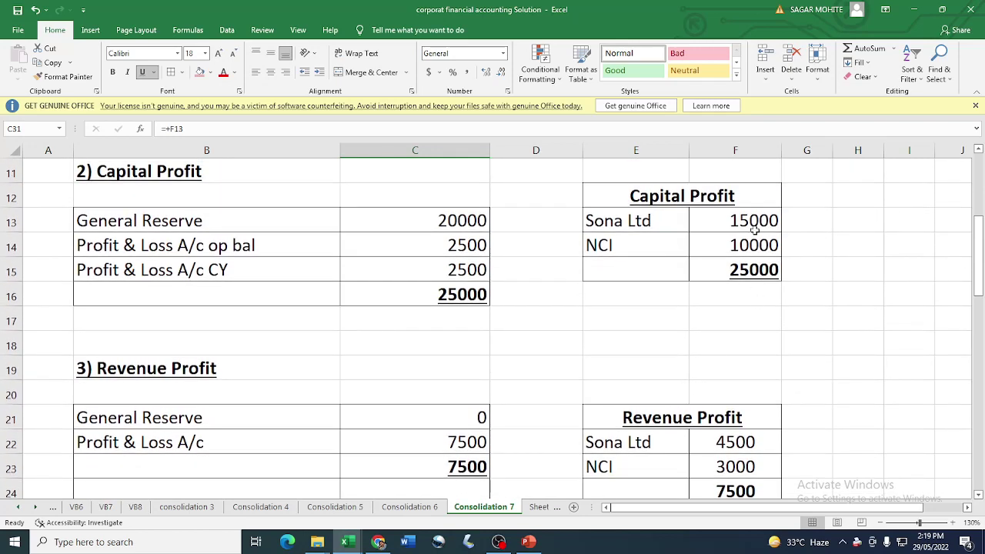
click(755, 223)
scroll(561, 431, down, 6)
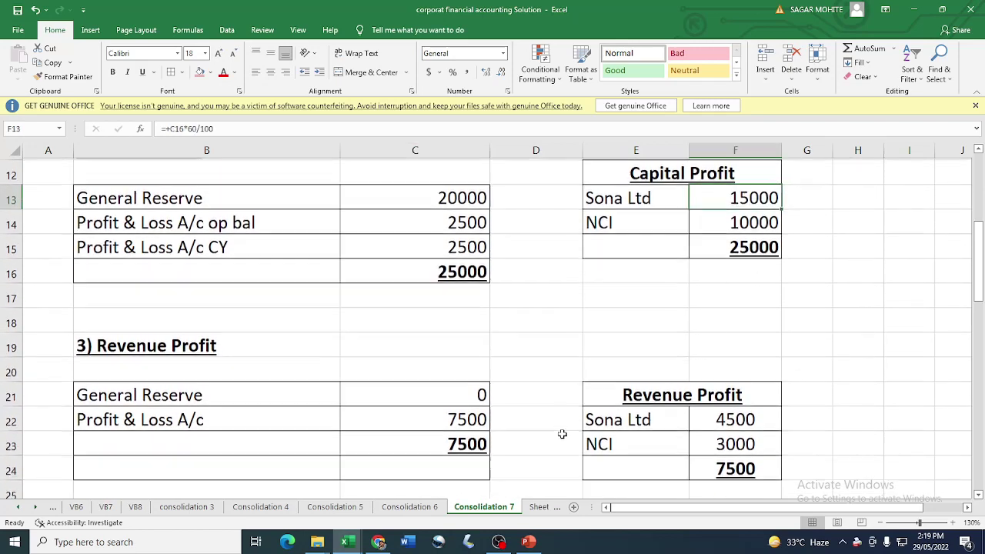
scroll(551, 419, up, 2)
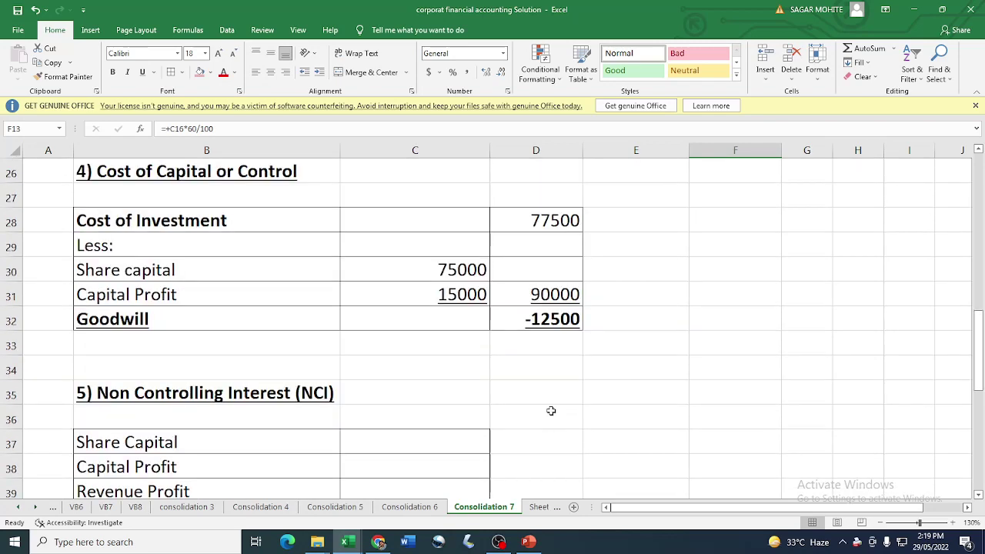
click(557, 296)
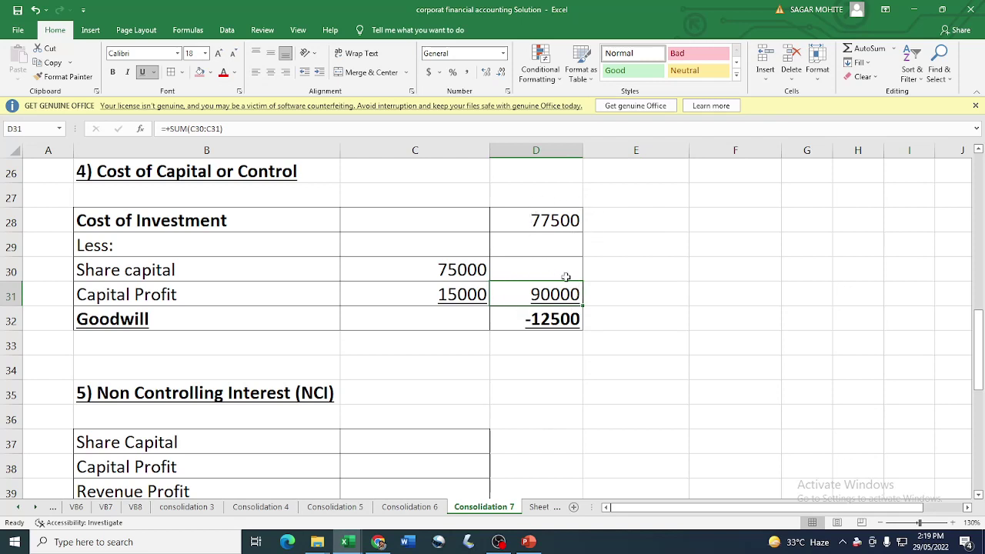
Relabel the Goodwill row in B32 as Capital Reserve and review the formula for its amount in D32
click(139, 325)
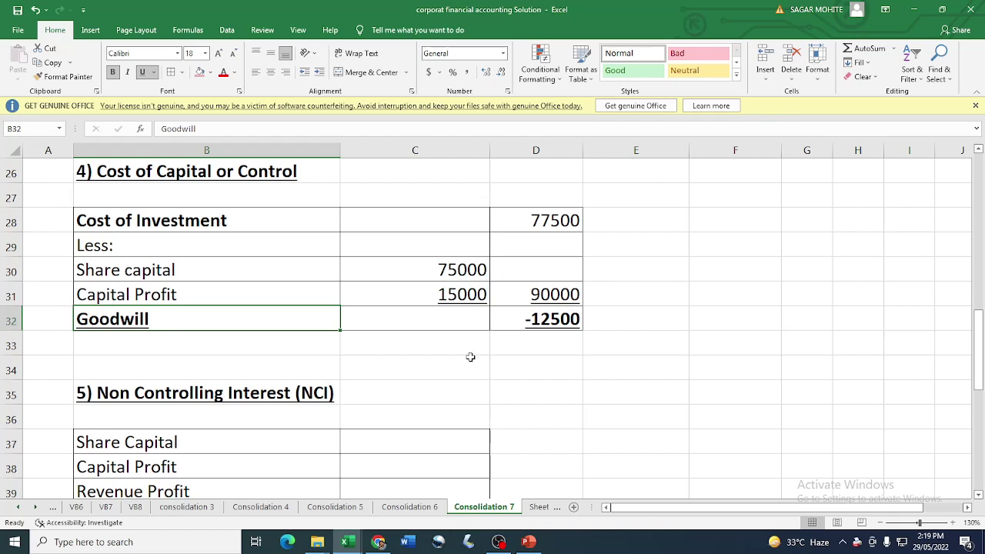
text(C)
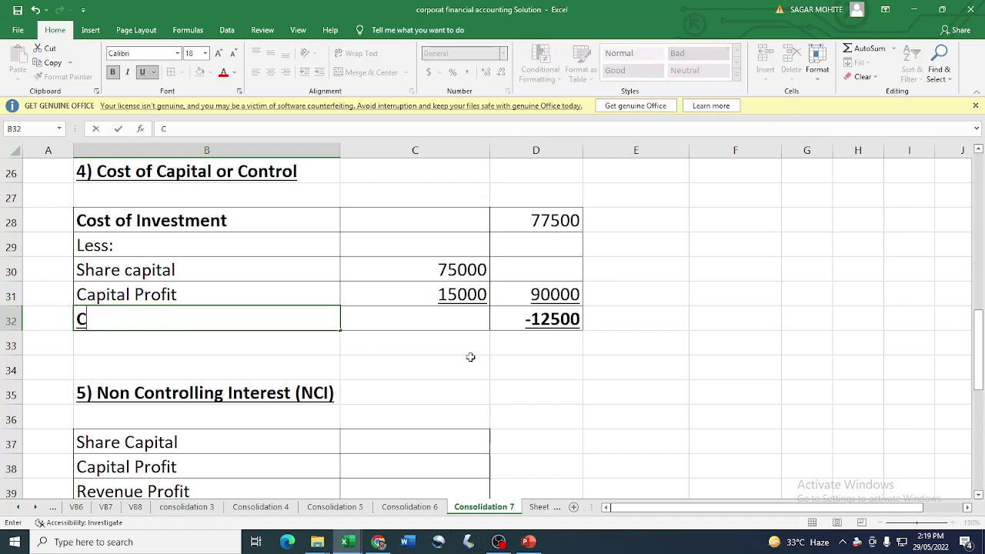
key(BackSpace)
text(Res)
key(BackSpace)
key(BackSpace)
key(BackSpace)
text(Capital Re)
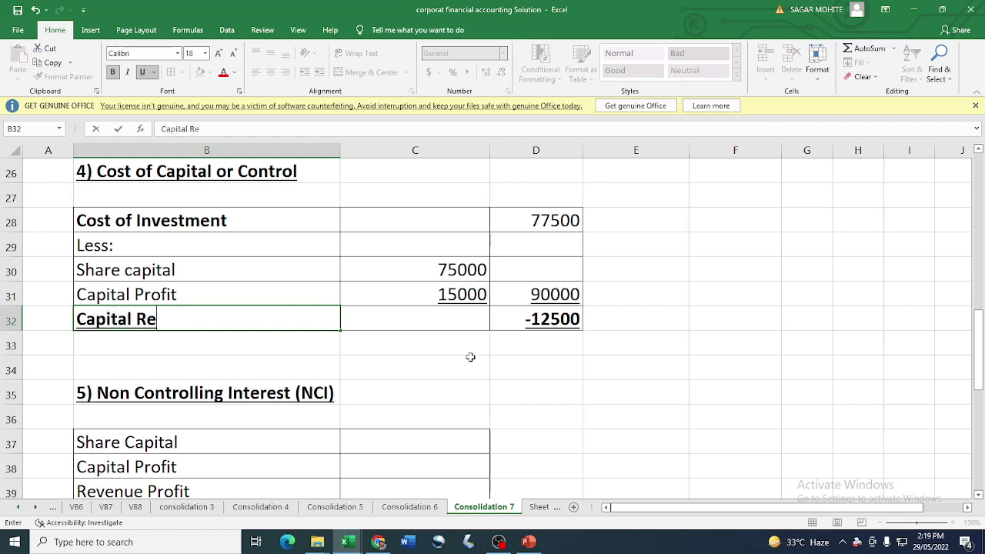
text(serve)
key(Return)
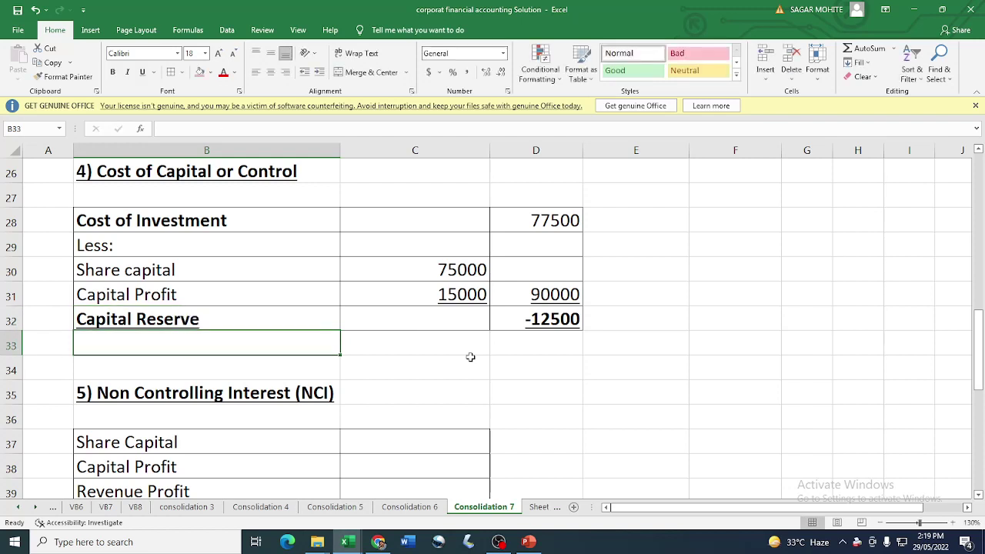
click(531, 320)
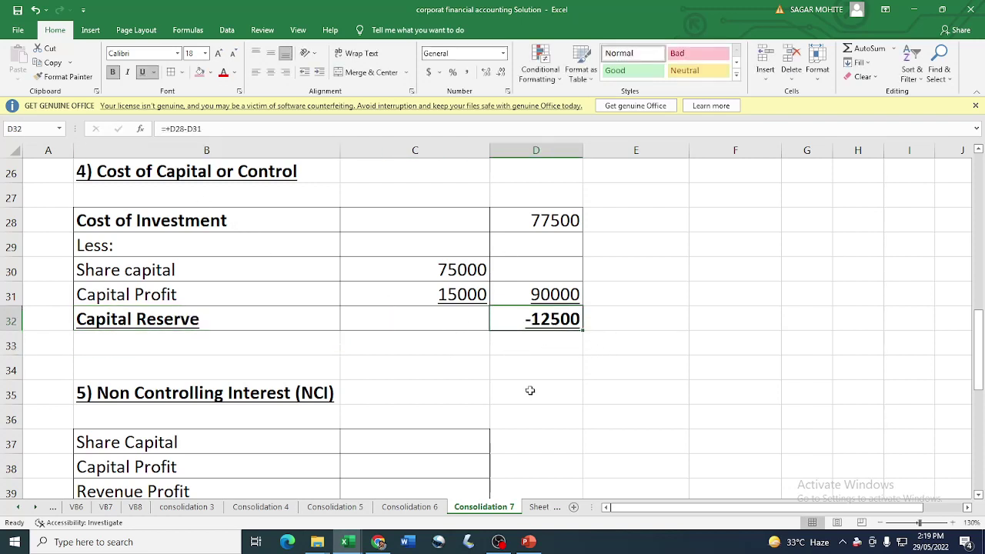
click(183, 319)
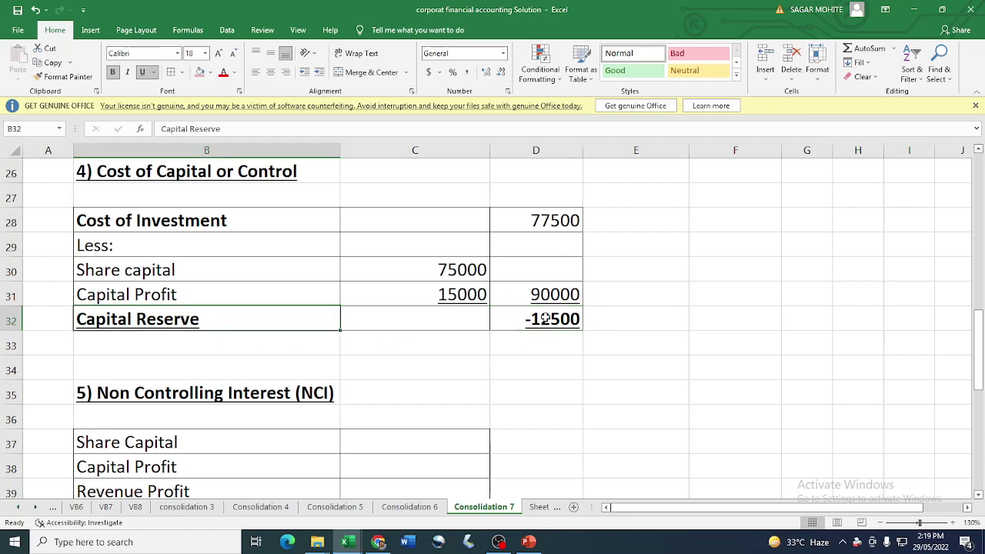
click(544, 318)
click(118, 320)
click(496, 322)
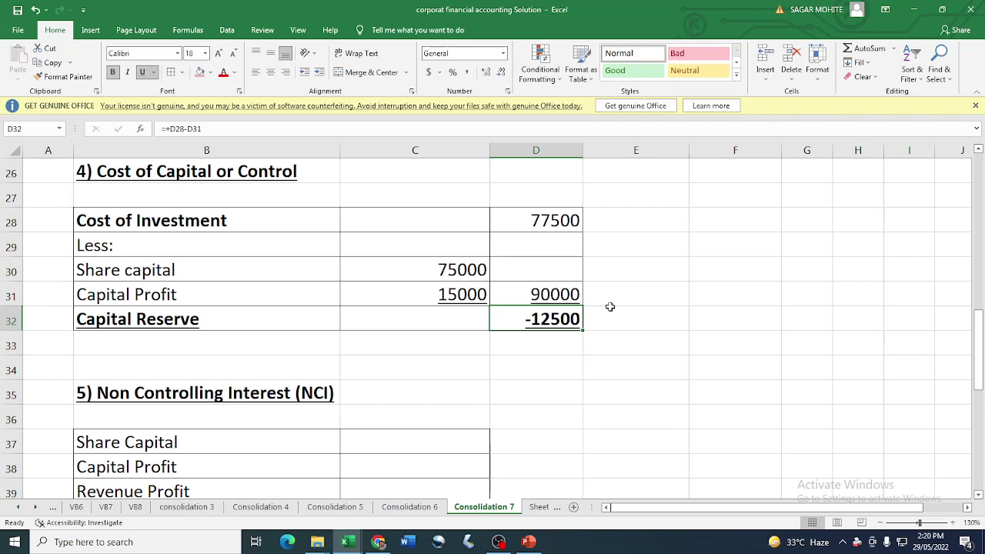
key(alt+Tab)
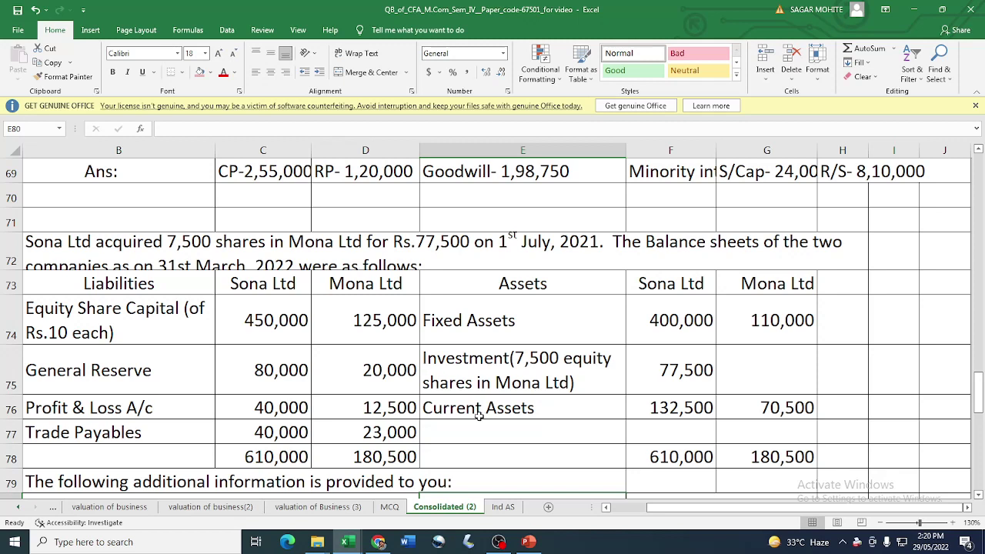
scroll(477, 416, down, 1)
key(alt+Tab)
click(498, 542)
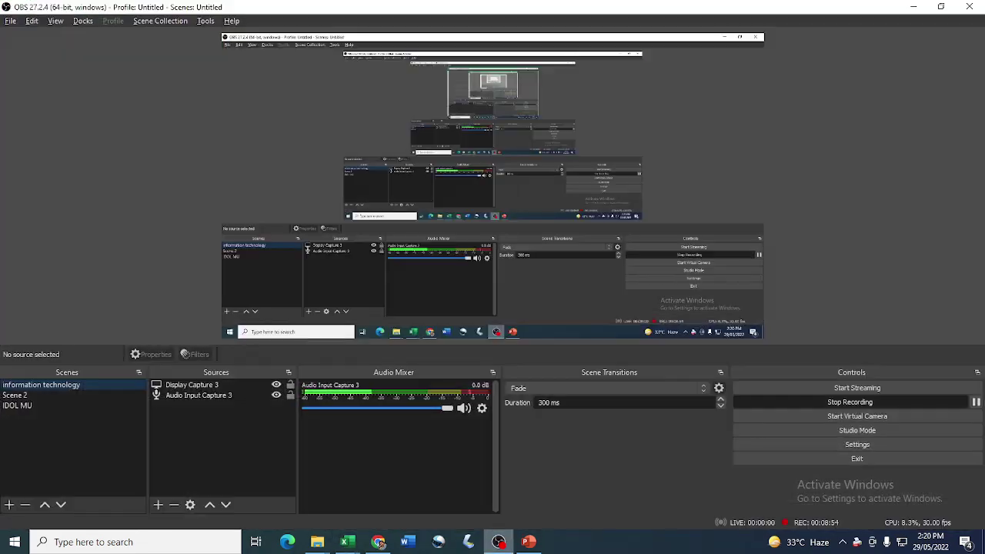
click(498, 542)
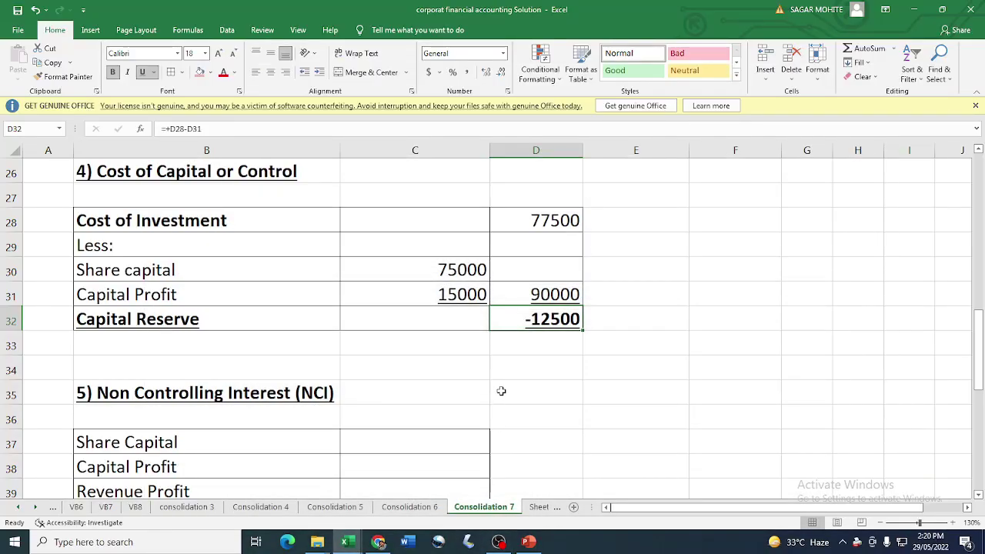
Check Mona Ltd's share capital in Q.7 and NCI's shares in C8, and enter +5000*10 as NCI Share Capital in C37
scroll(324, 345, down, 2)
click(221, 246)
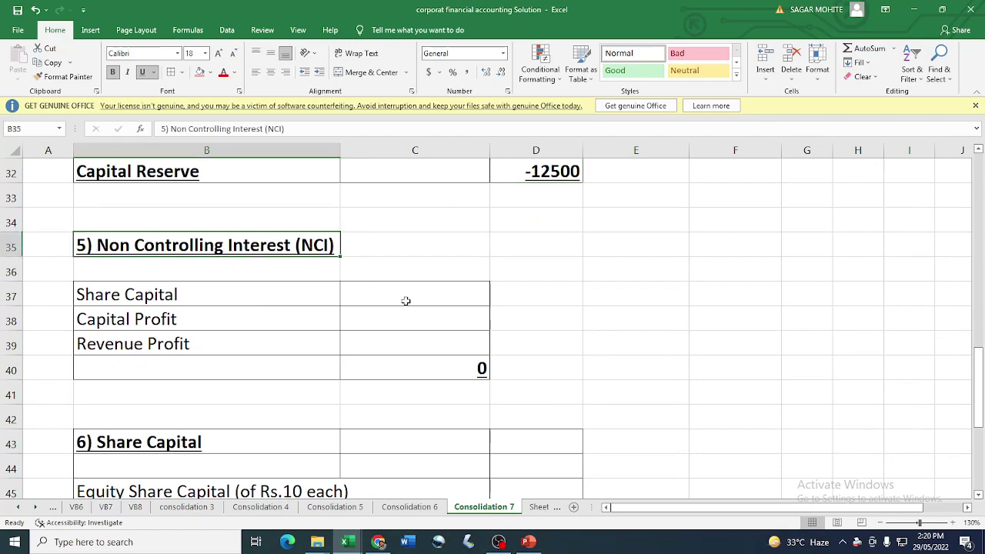
click(406, 301)
key(alt+Tab)
key(Tab)
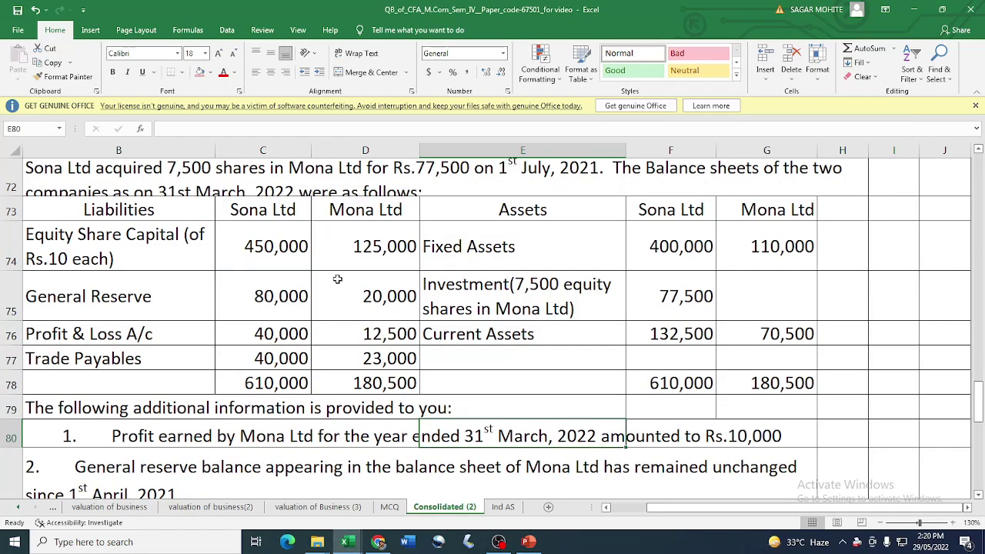
click(356, 247)
key(alt+Tab)
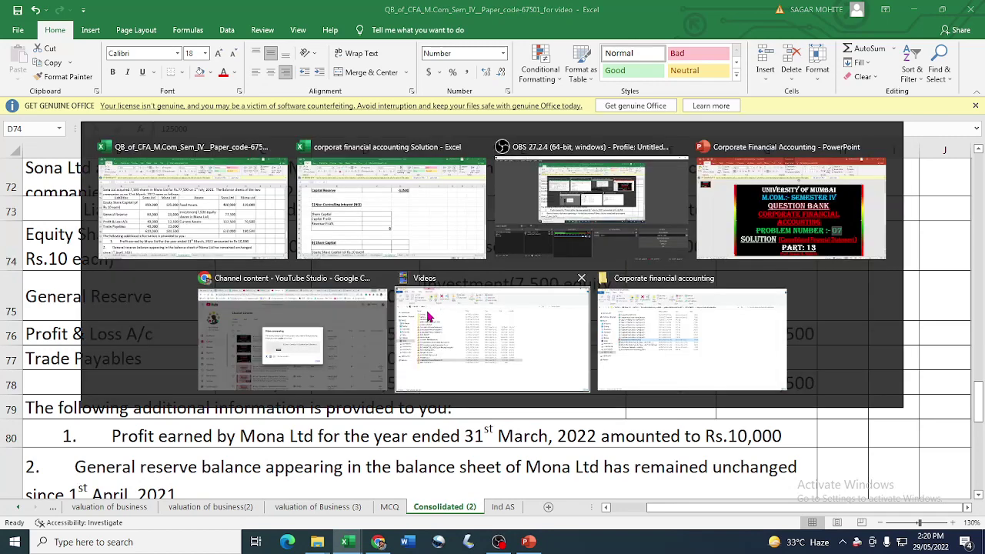
scroll(341, 345, up, 5)
click(421, 326)
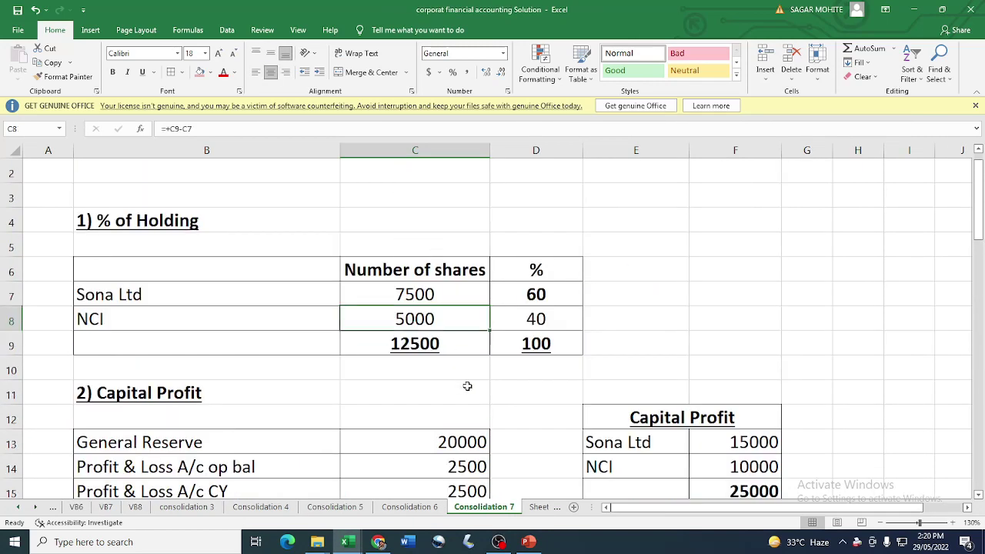
scroll(454, 354, down, 11)
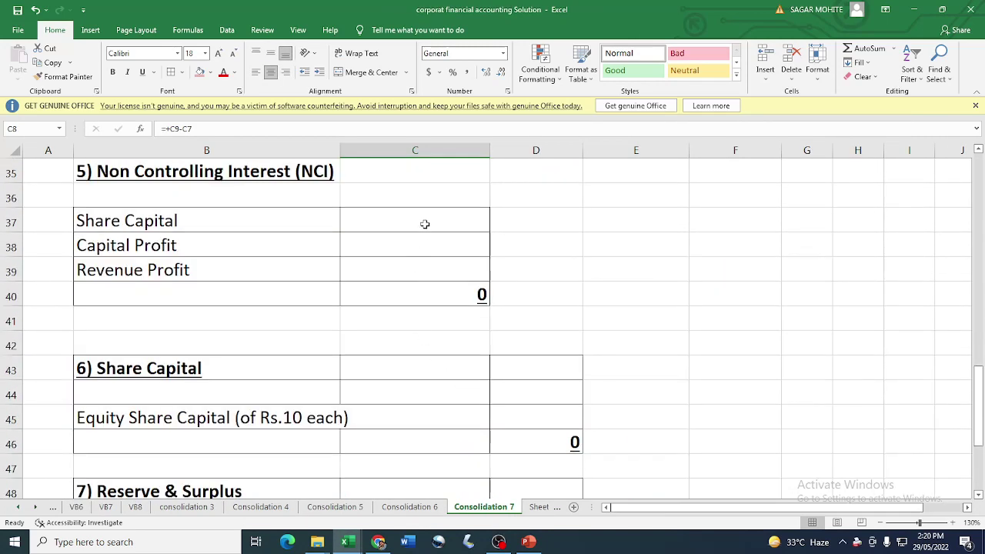
click(424, 224)
text(+5000)
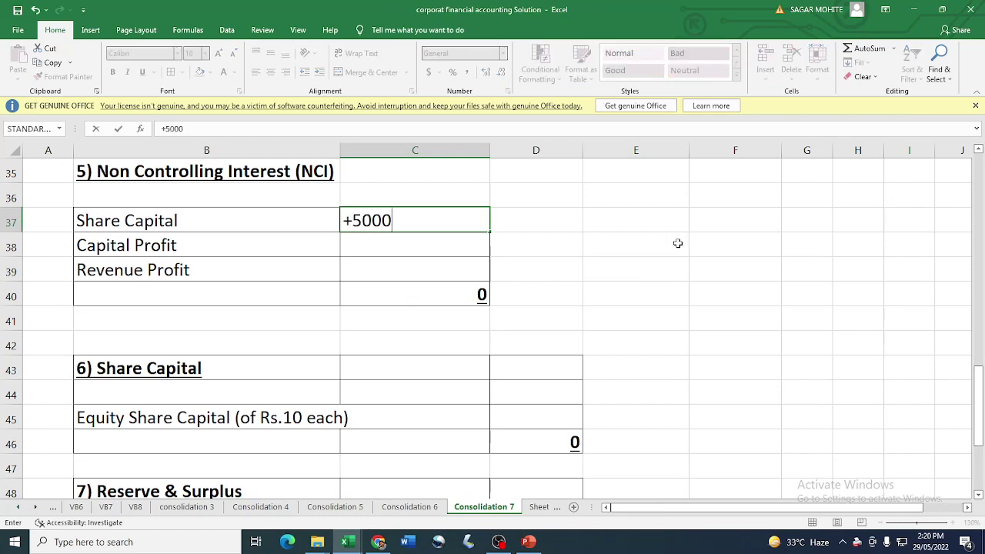
text(*10)
key(Return)
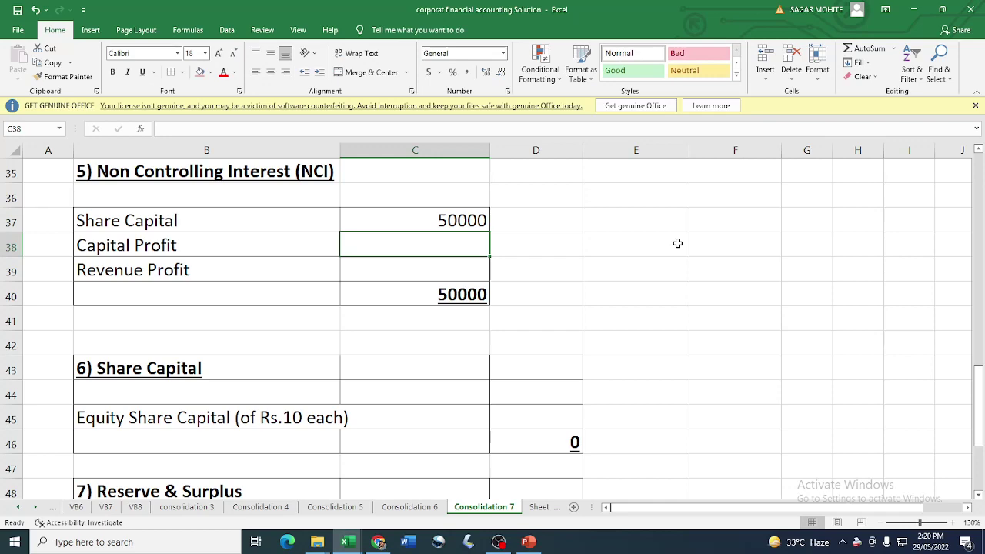
Link the NCI Capital Profit in C38 to NCI's share of capital profit in F14
text(+)
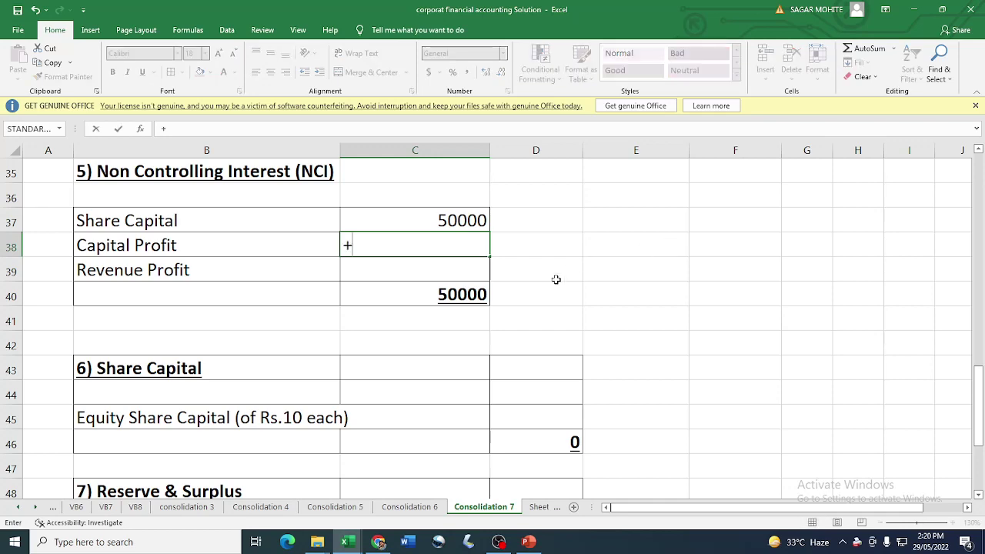
scroll(555, 280, up, 9)
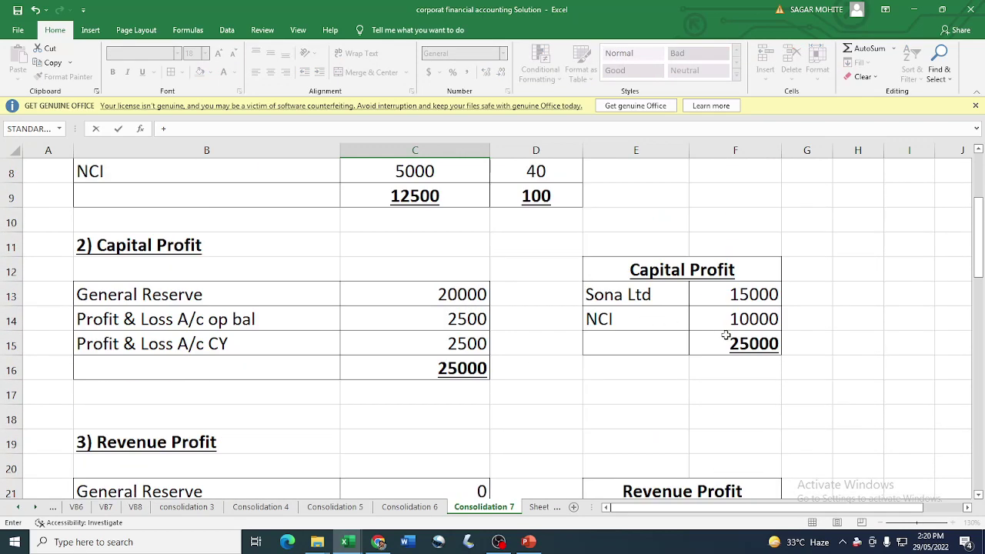
click(740, 323)
scroll(728, 321, down, 4)
key(Return)
scroll(543, 372, down, 1)
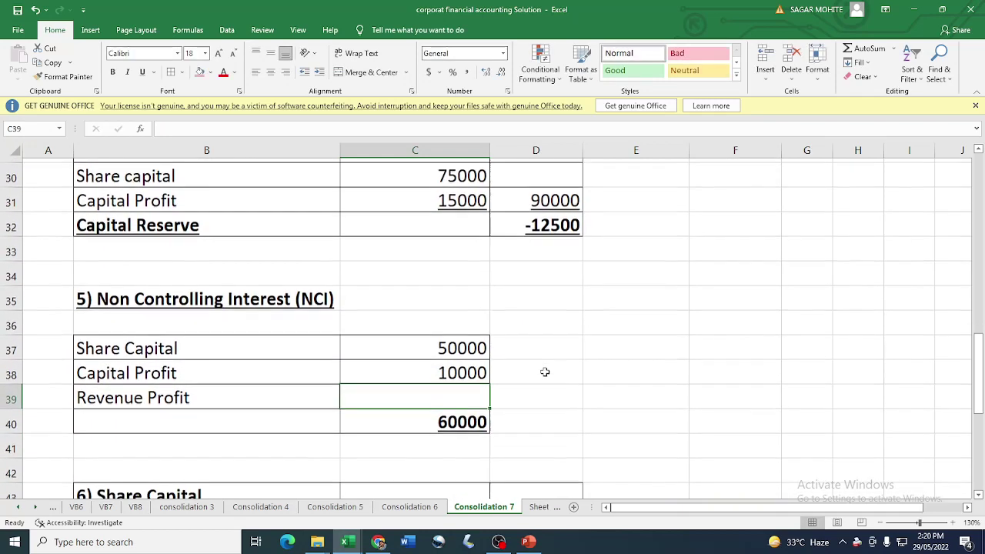
Link the NCI Revenue Profit in C39 to NCI's share of revenue profit in F23
text(+)
scroll(493, 372, up, 3)
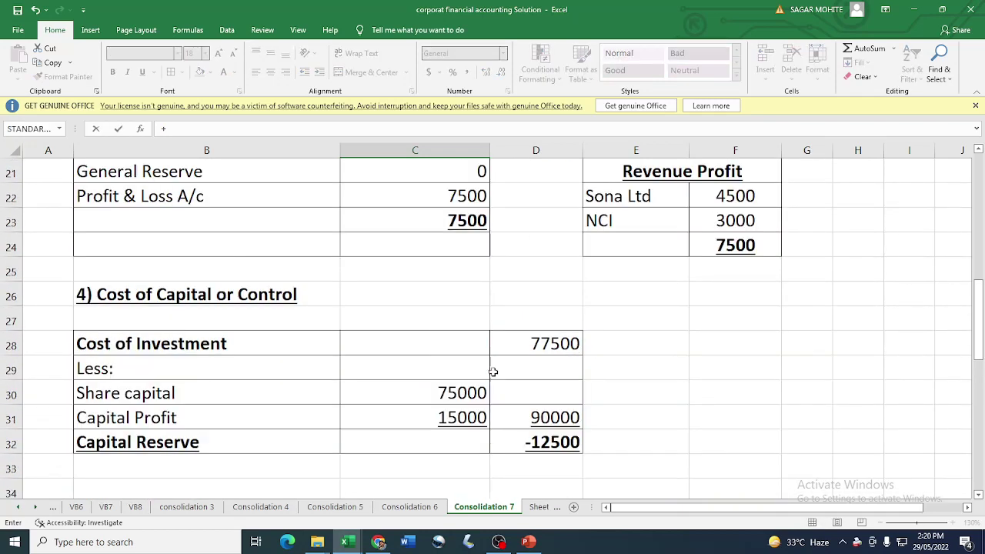
click(739, 223)
key(Return)
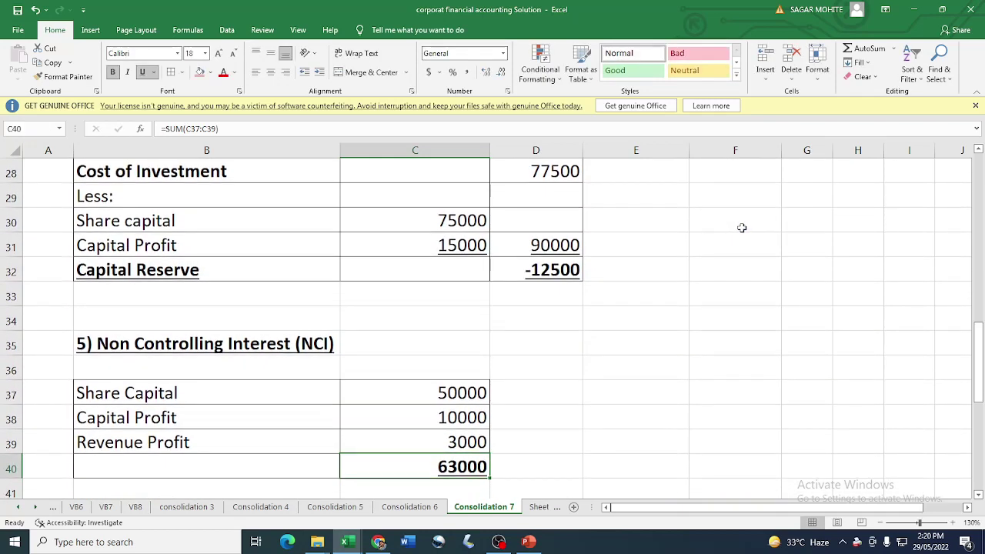
Review the Non Controlling Interest total in C40 against the holding and profit workings above it
click(99, 347)
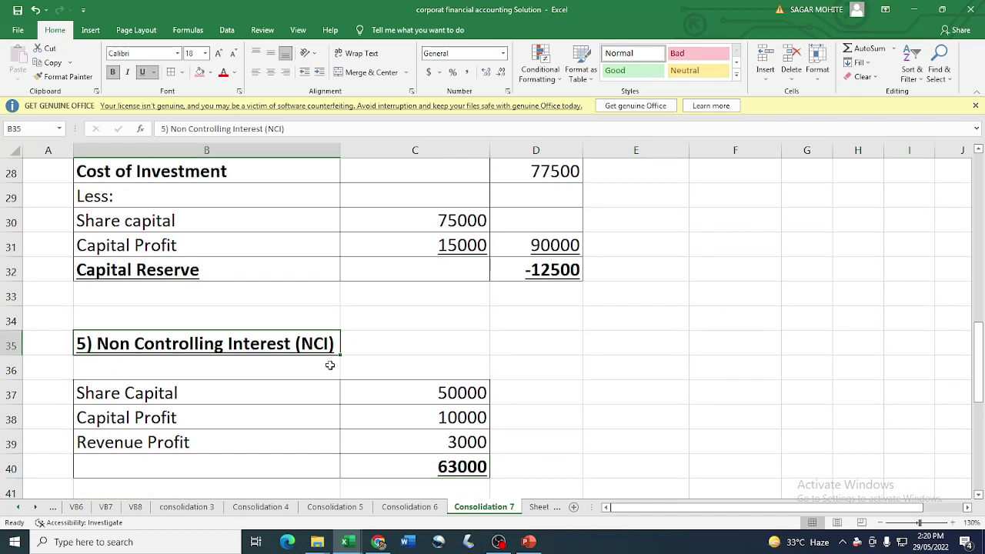
scroll(330, 365, down, 3)
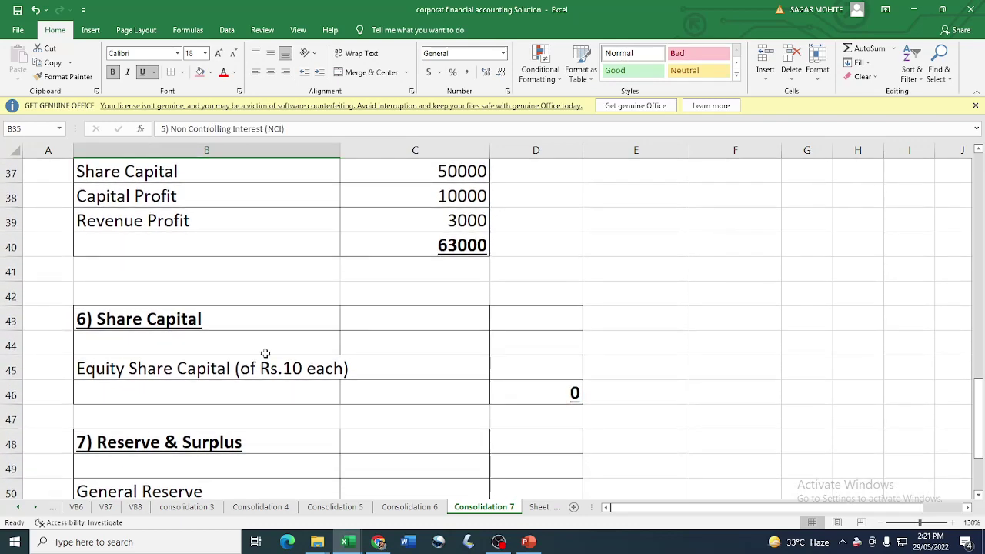
scroll(290, 336, up, 1)
click(442, 321)
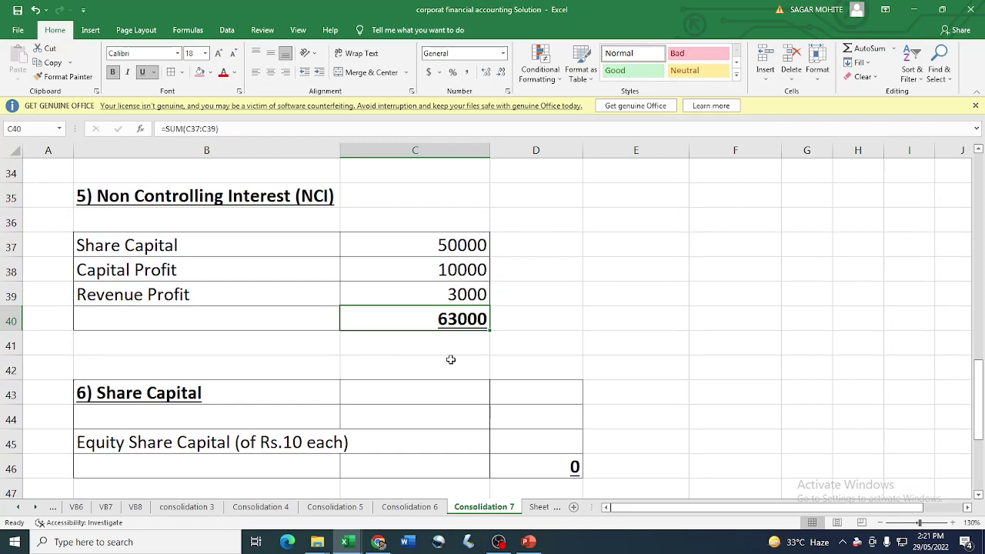
scroll(427, 335, up, 3)
scroll(427, 335, up, 6)
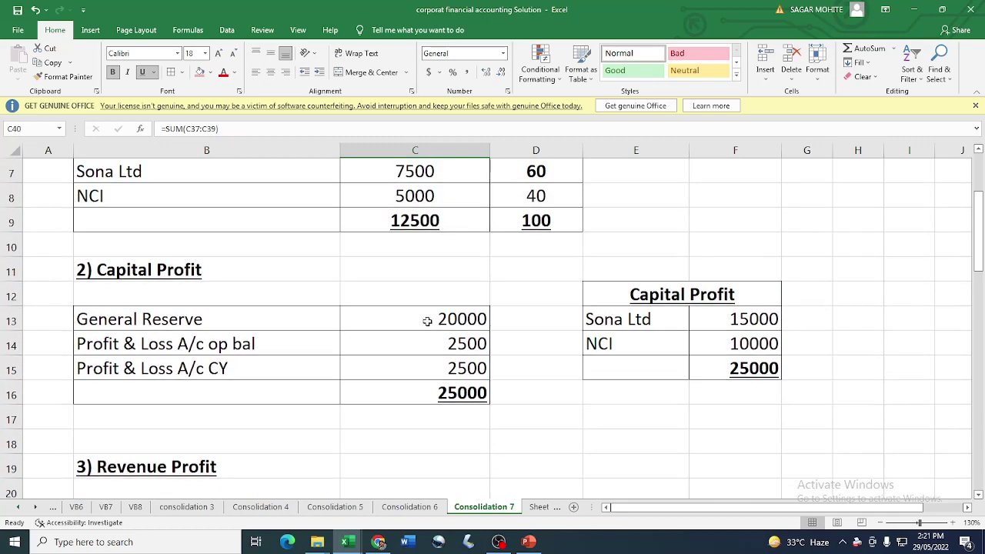
scroll(427, 322, up, 1)
scroll(431, 315, down, 12)
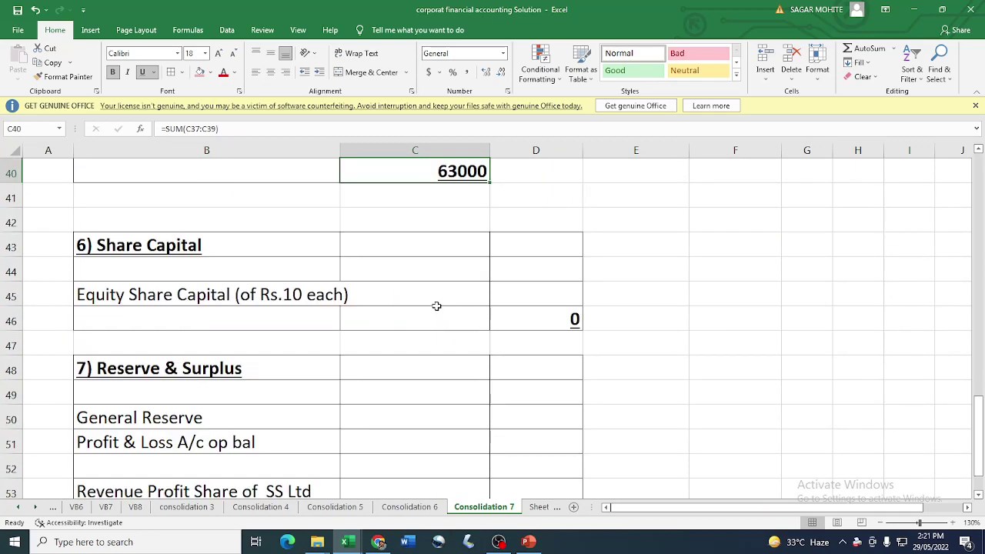
Look up Sona Ltd's equity share capital in Q.7 and enter 450000 in D45 under Share Capital
scroll(436, 307, down, 1)
scroll(436, 307, up, 1)
click(553, 320)
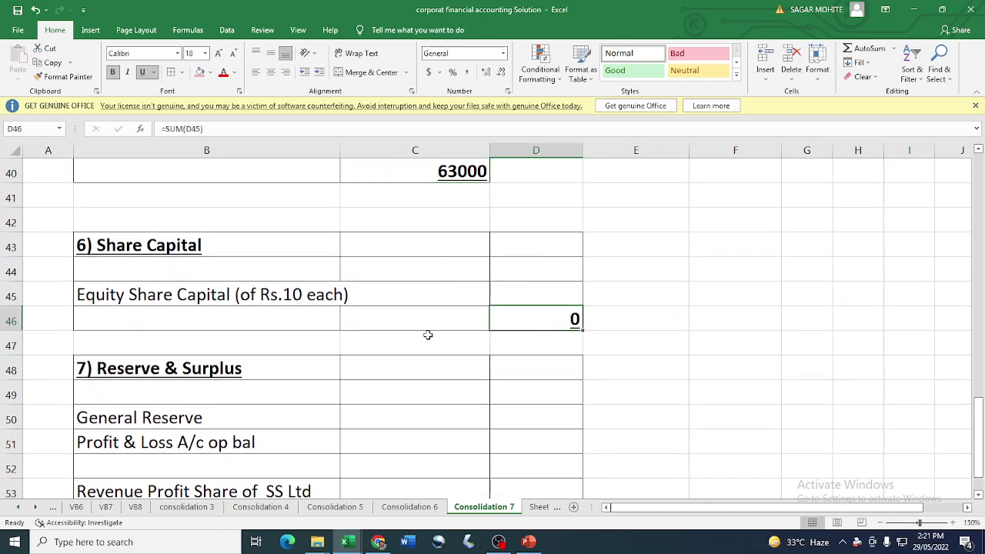
key(alt+Tab)
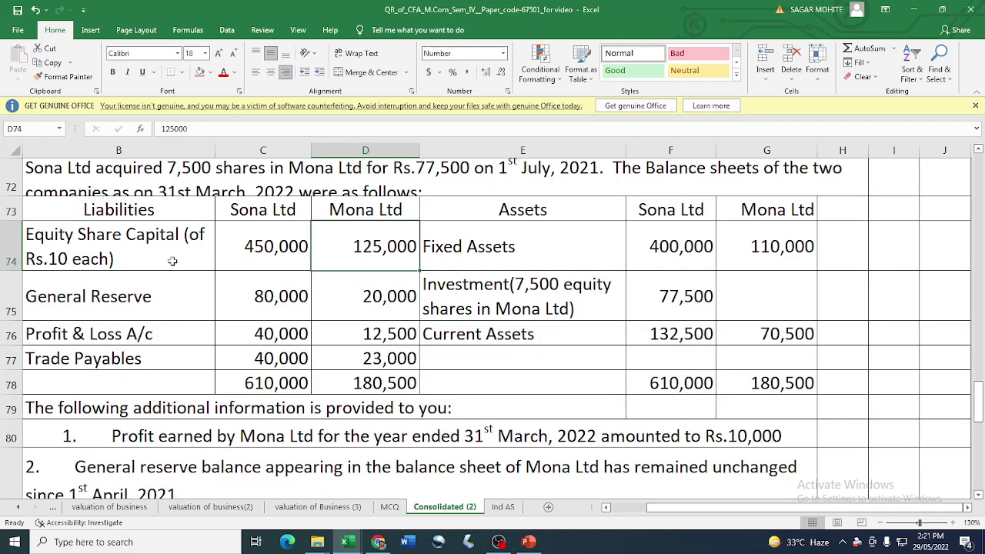
click(175, 264)
click(376, 254)
key(alt+Tab)
click(257, 247)
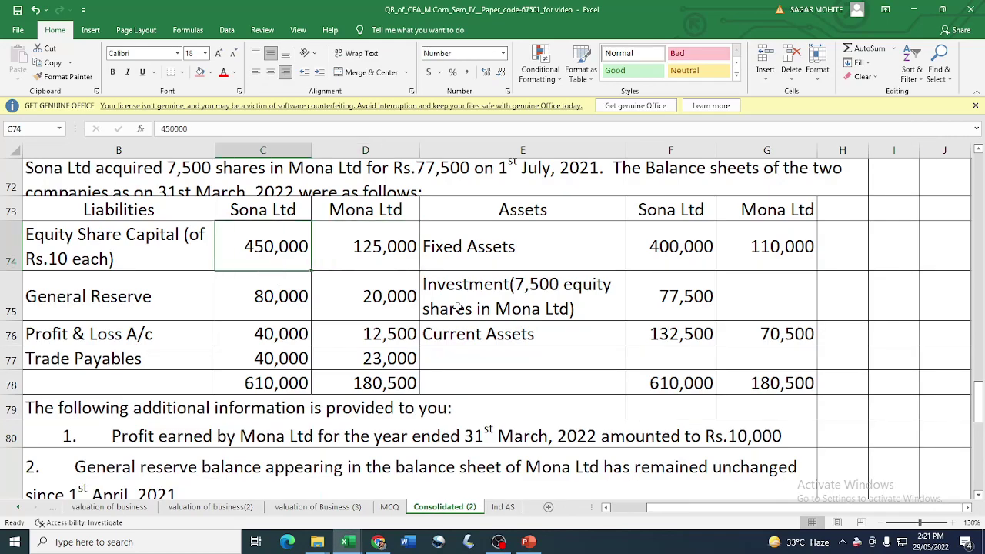
key(alt+Tab)
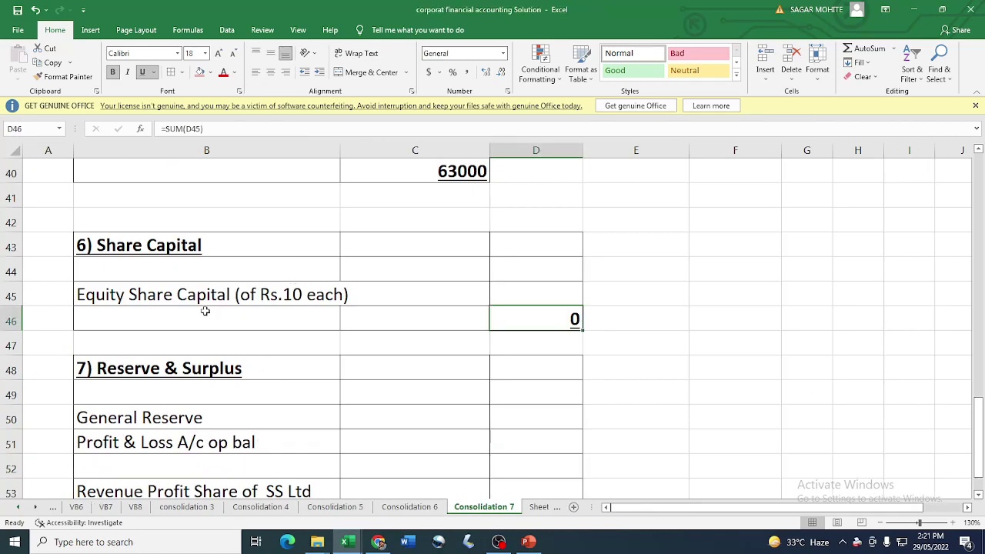
click(552, 290)
text(45)
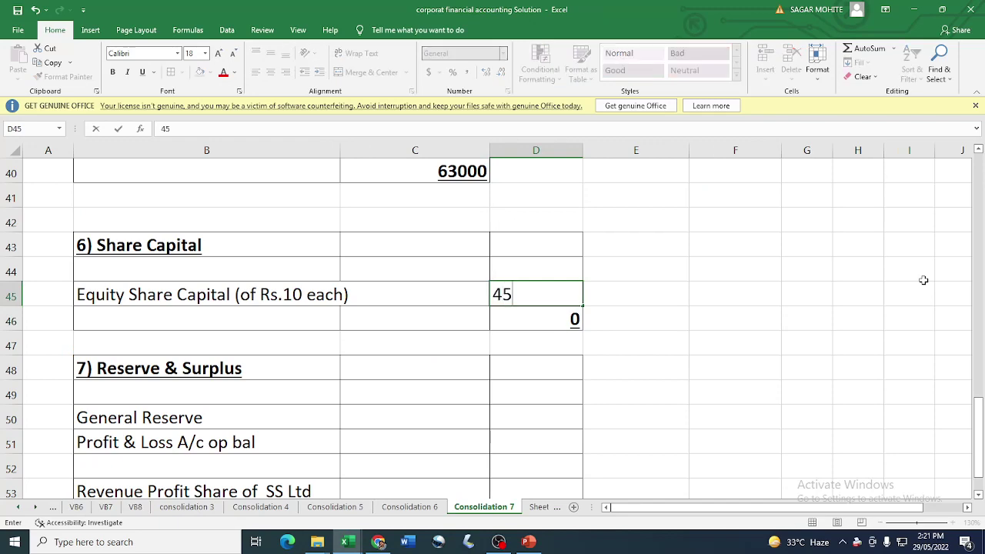
text(0000)
key(Return)
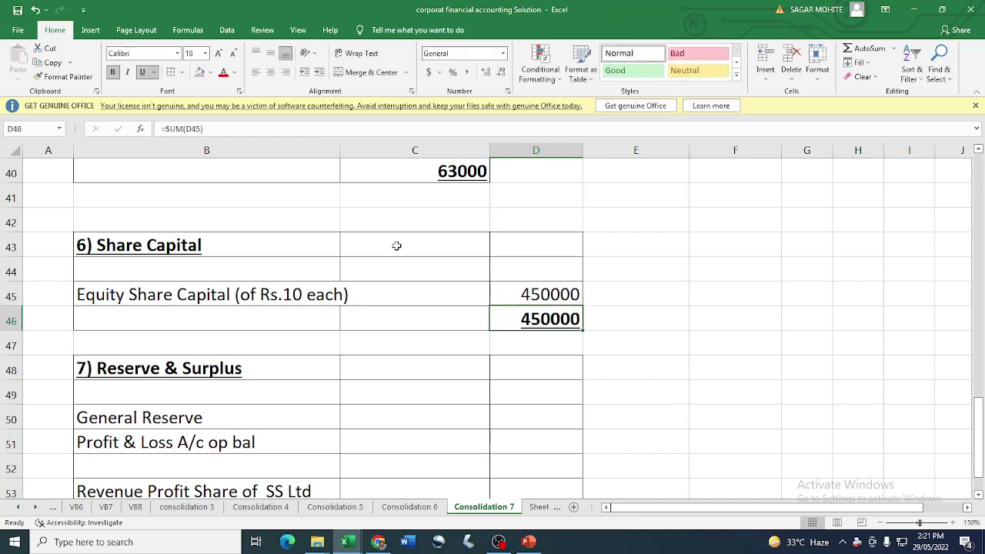
Look up Sona Ltd's general reserve in Q.7 and enter 80000 in D50 under Reserve & Surplus
scroll(352, 317, down, 1)
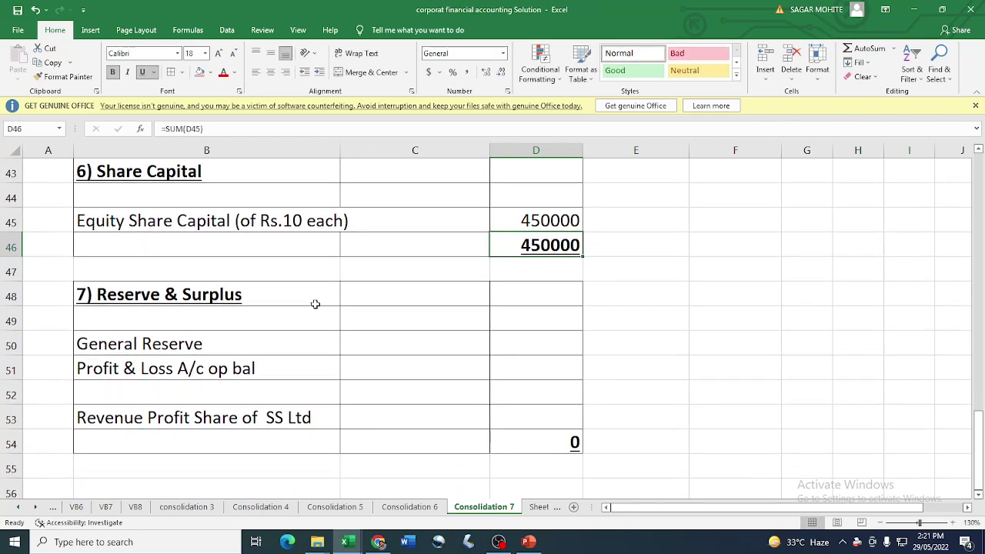
click(121, 302)
key(alt+Tab)
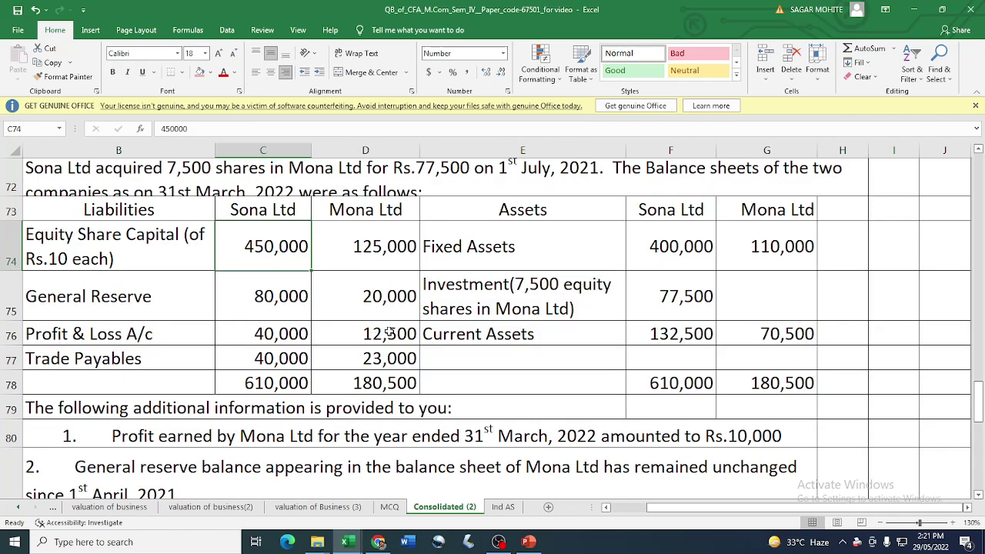
click(262, 302)
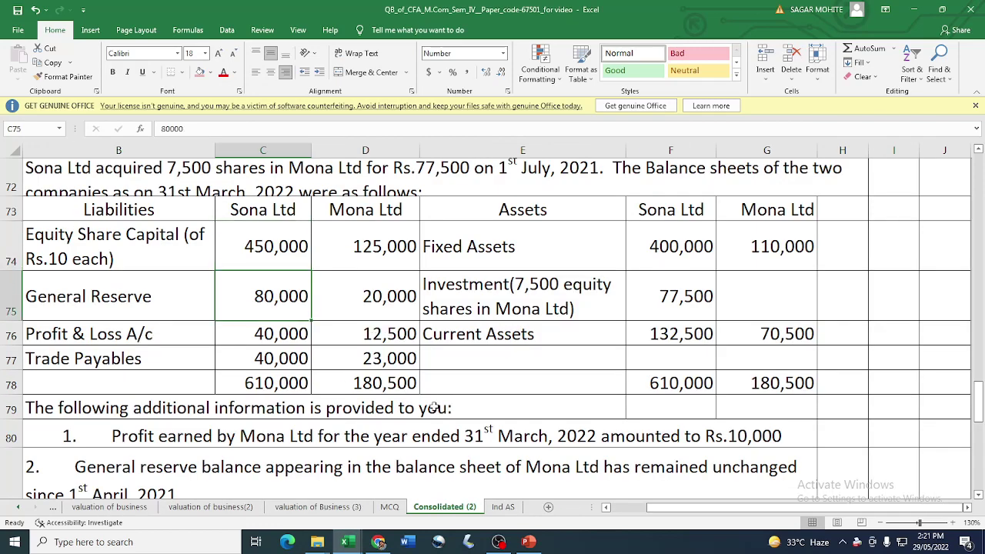
key(alt+Tab)
click(545, 343)
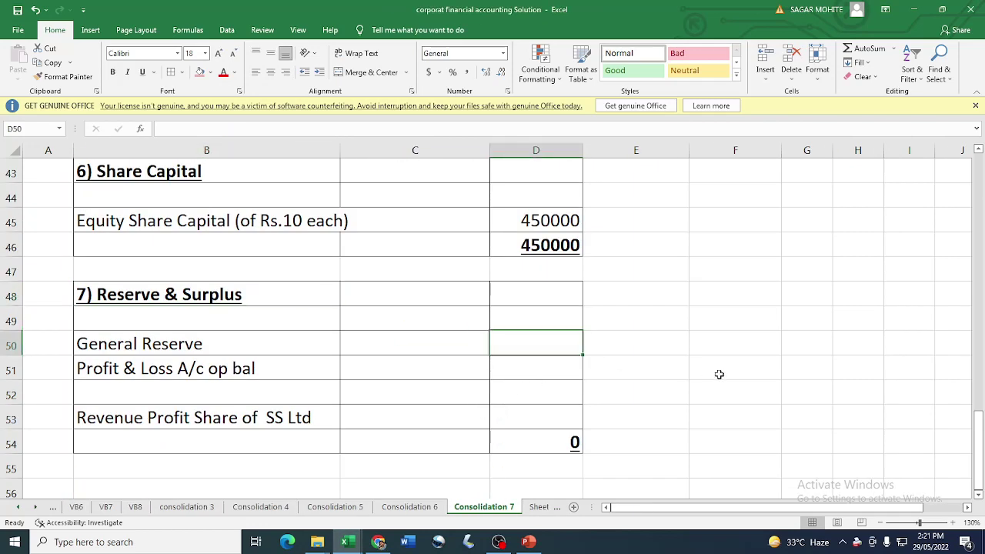
text(80000)
key(Return)
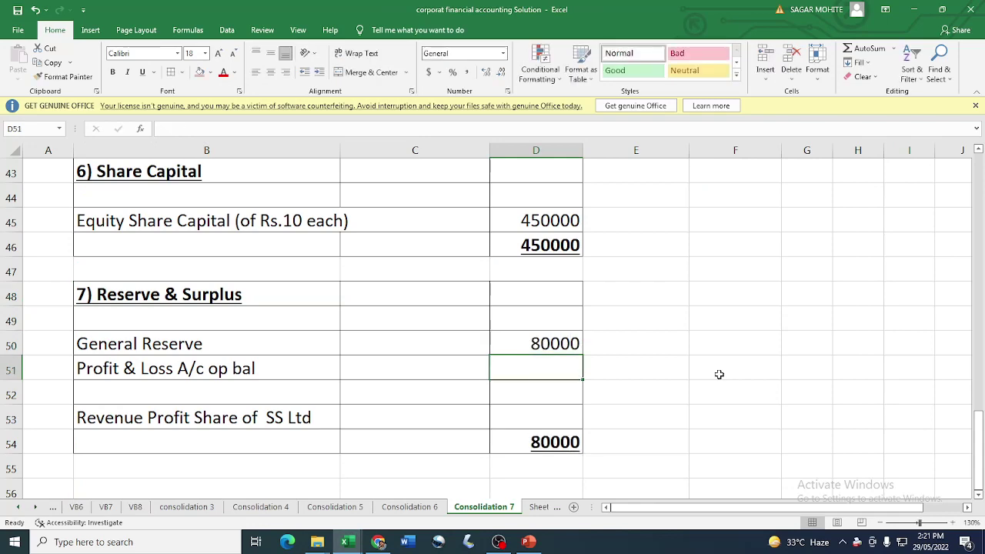
Look up Sona Ltd's Profit & Loss A/c balance in Q.7 and shorten the B51 label to "Profit & Loss A/c"
key(alt+Tab)
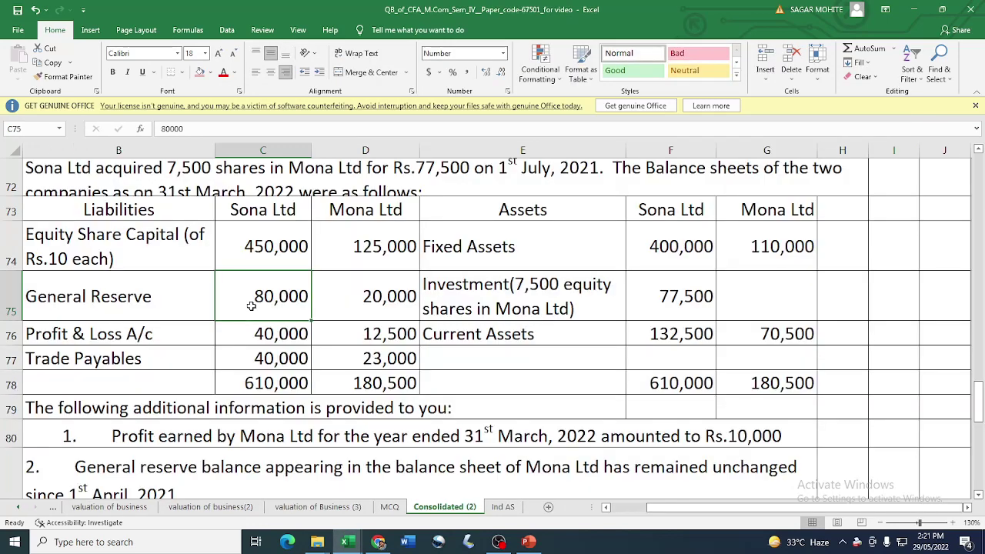
click(288, 336)
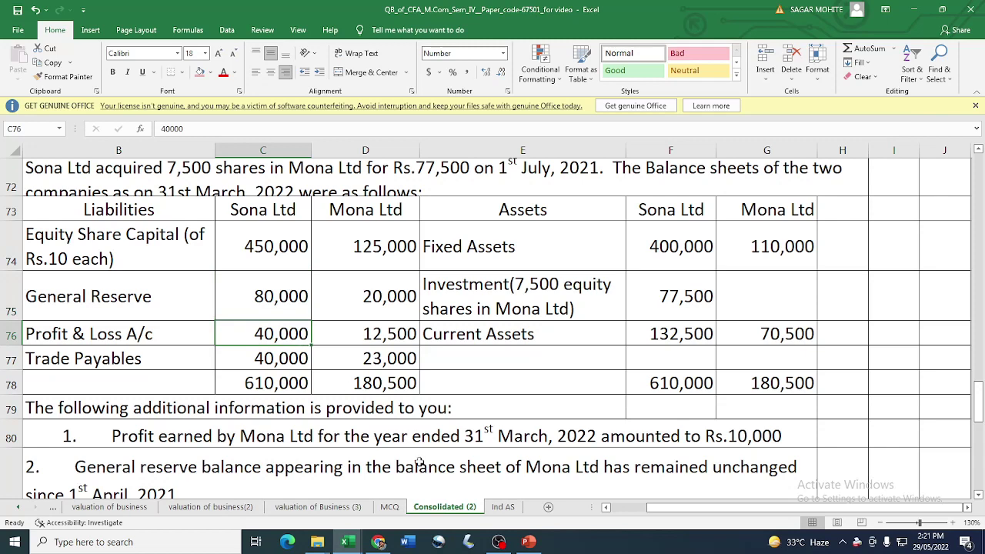
key(alt+Tab)
click(391, 374)
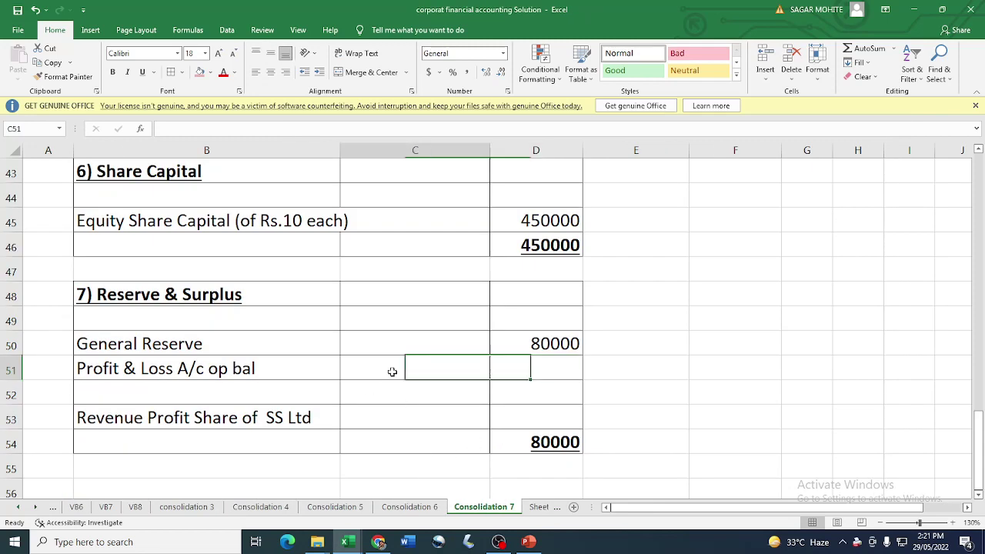
click(521, 372)
click(239, 373)
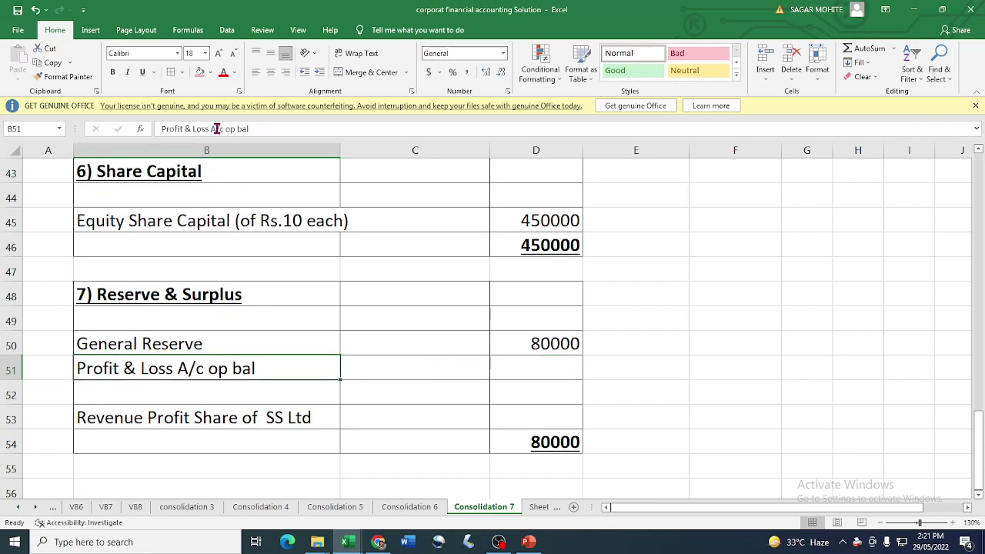
drag(225, 129, 312, 128)
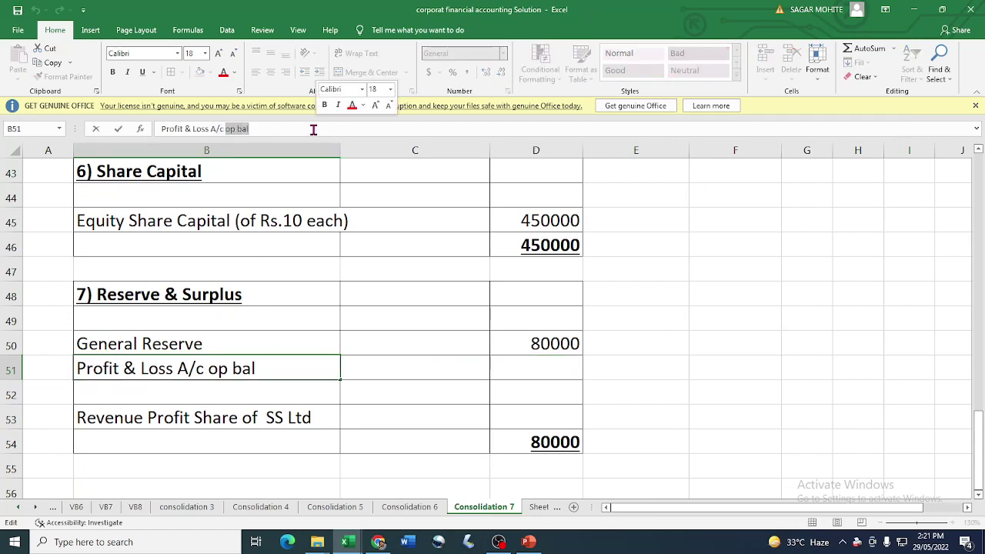
key(BackSpace)
key(Return)
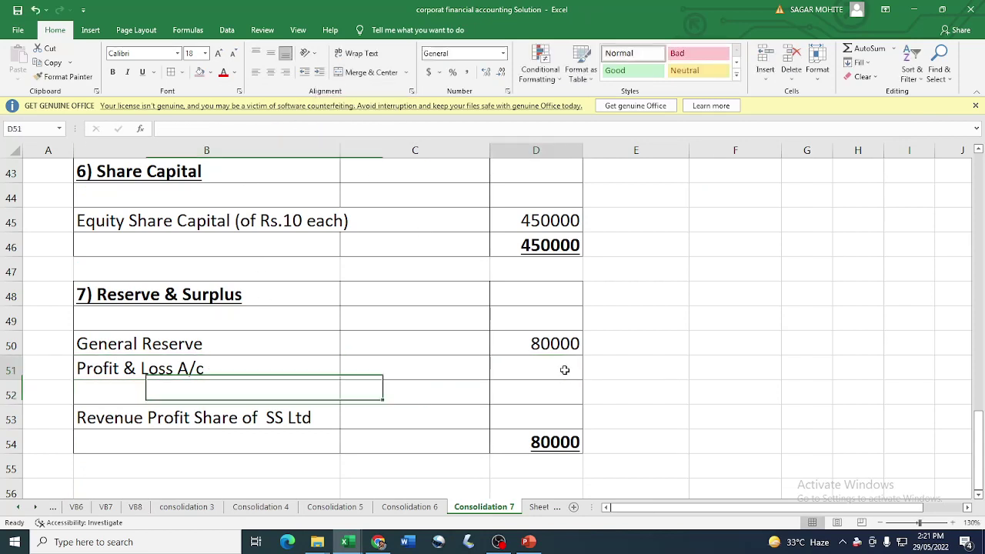
Enter Sona Ltd's Profit & Loss A/c balance of 40000 in D51
key(alt+Tab)
key(alt+Tab)
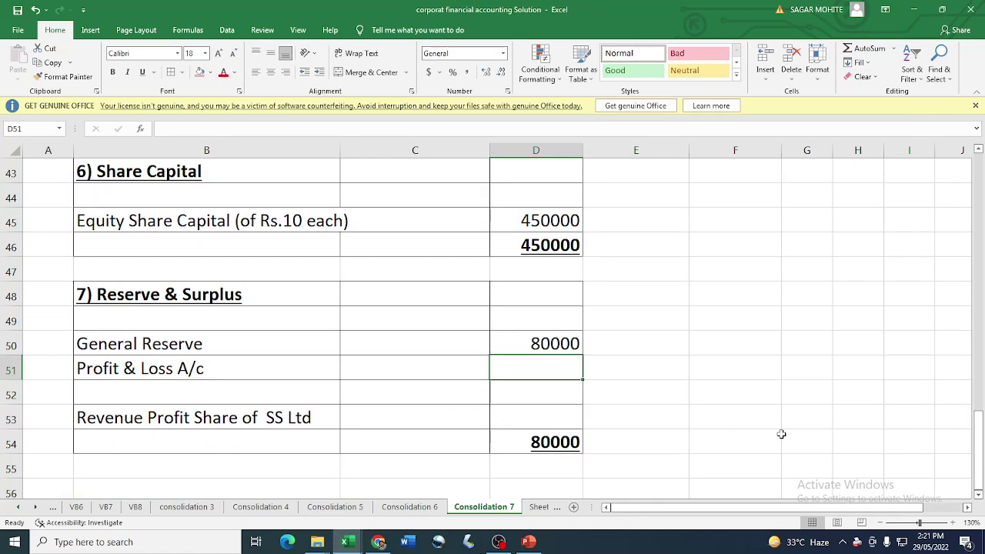
text(40000)
key(Return)
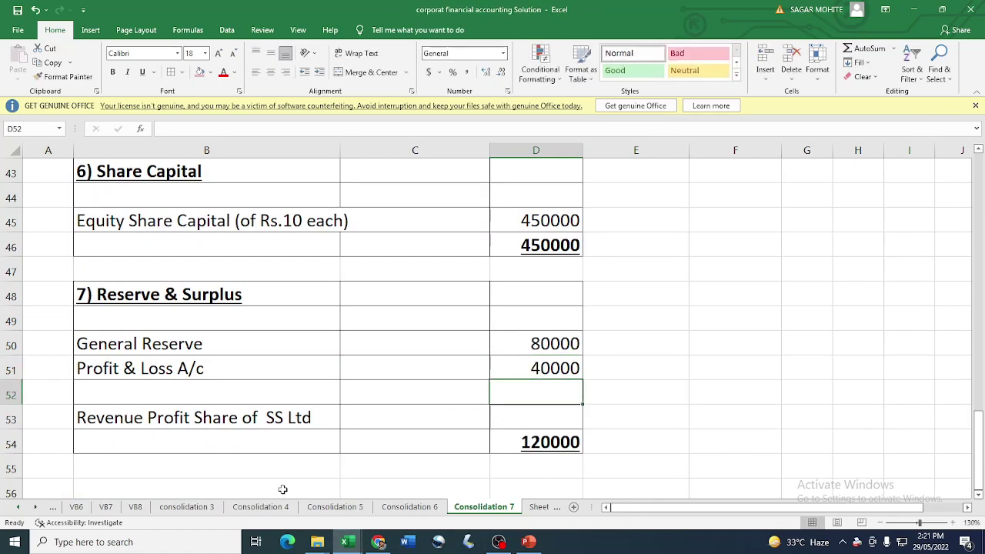
Check the company names in the workings and Q.7, and replace "SS" with "mona" in the B53 revenue profit share label
click(549, 417)
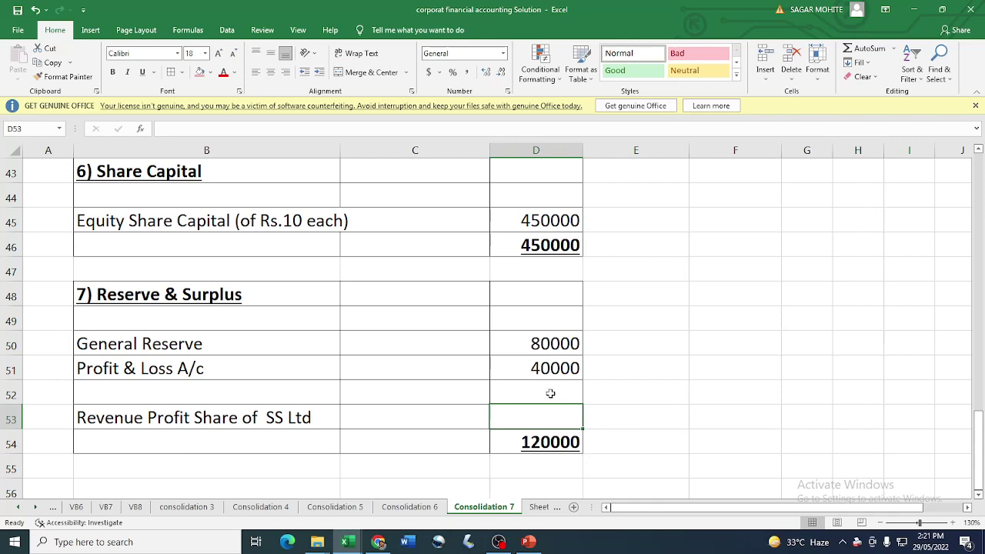
scroll(488, 396, up, 2)
scroll(326, 411, down, 2)
click(290, 415)
scroll(479, 392, up, 6)
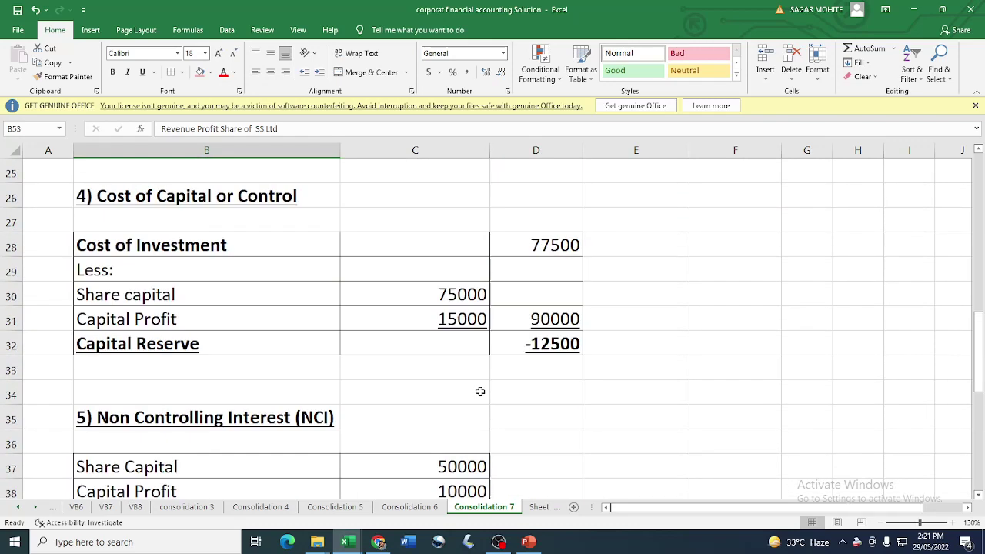
scroll(479, 392, up, 7)
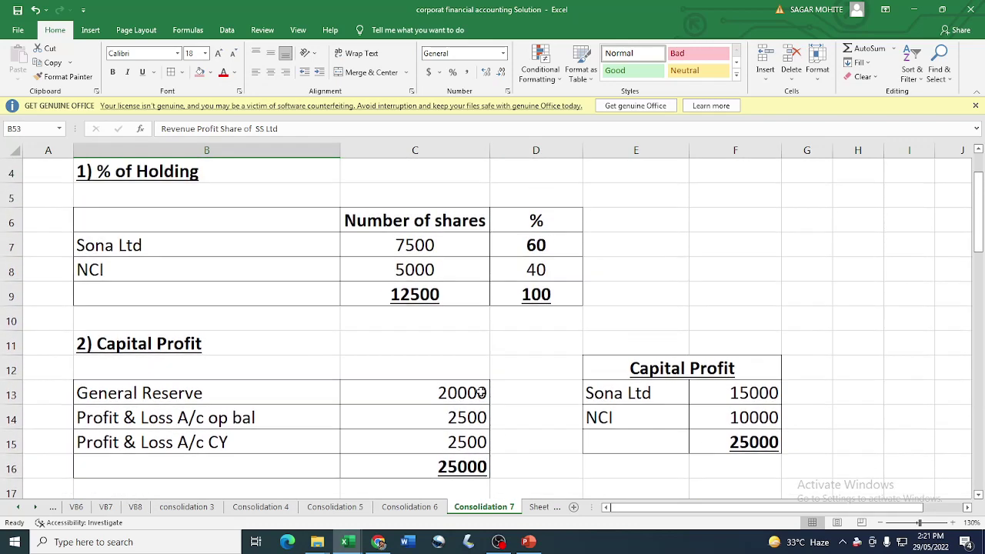
scroll(481, 392, down, 14)
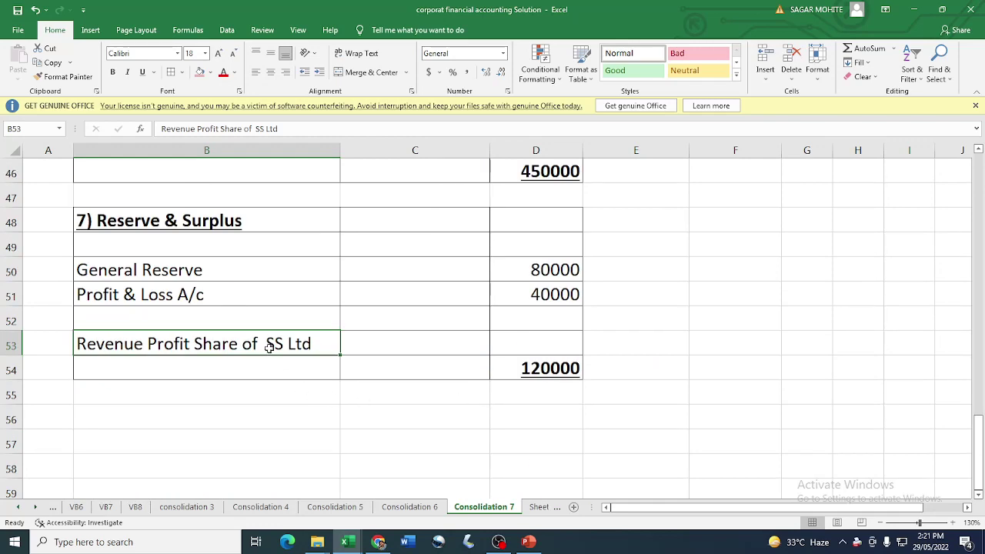
double_click(269, 347)
double_click(273, 344)
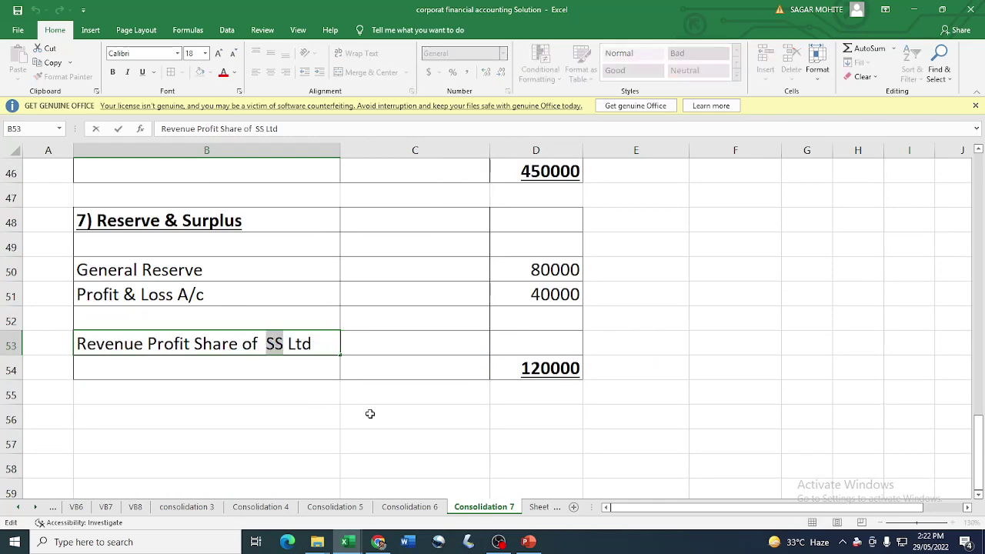
text(mona)
key(Return)
key(alt+Tab)
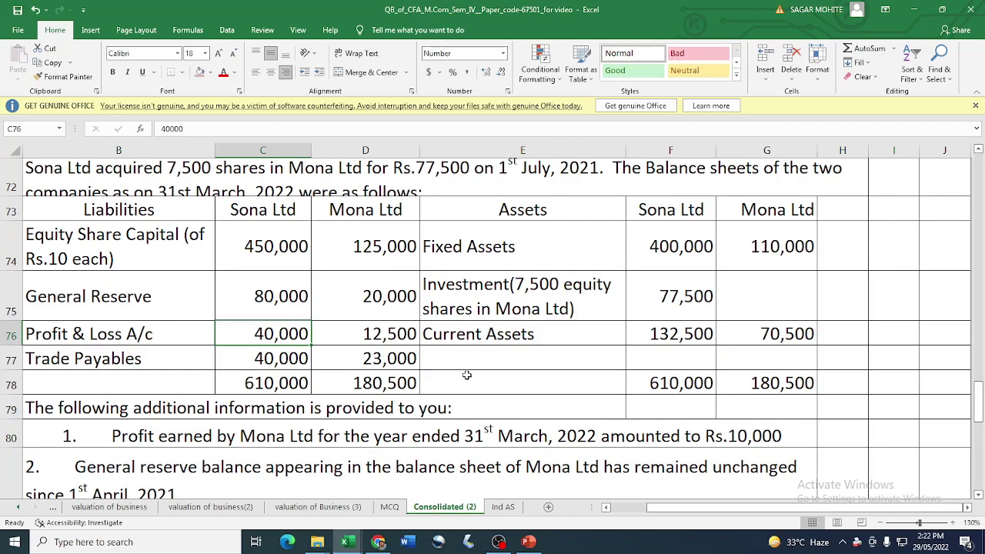
key(alt+Tab)
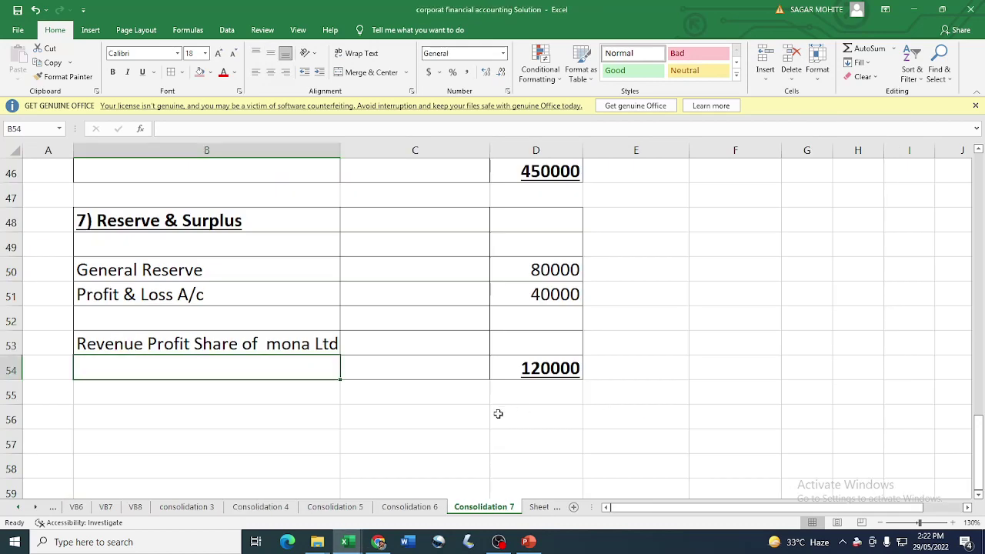
Link the revenue profit share in D53 to Sona Ltd's share of revenue profit in F22
click(546, 336)
text(+)
scroll(558, 324, up, 8)
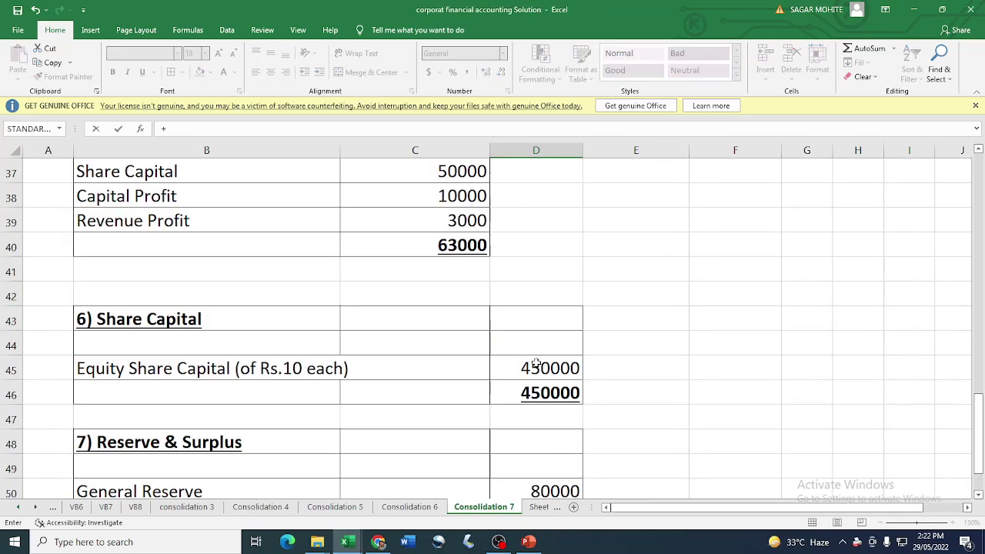
scroll(540, 375, up, 2)
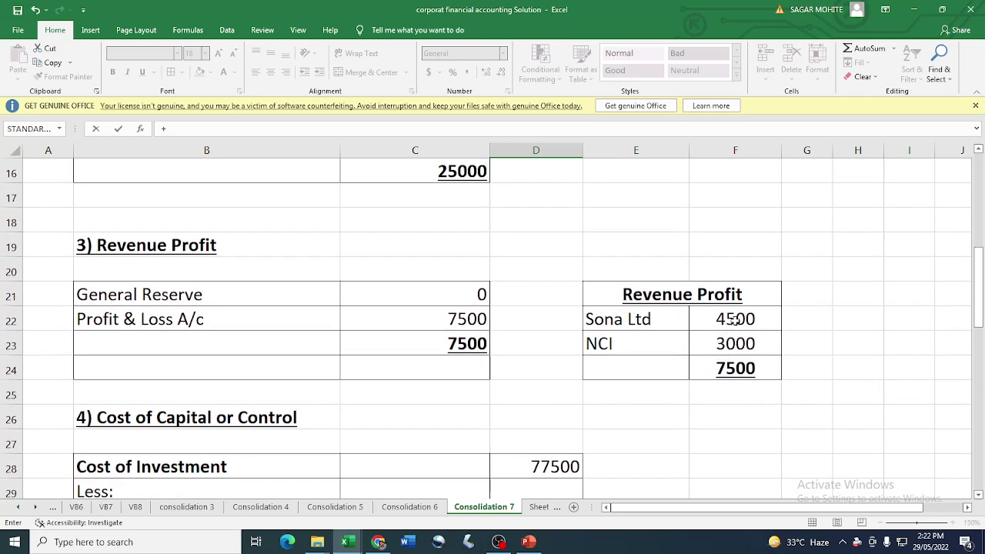
click(735, 321)
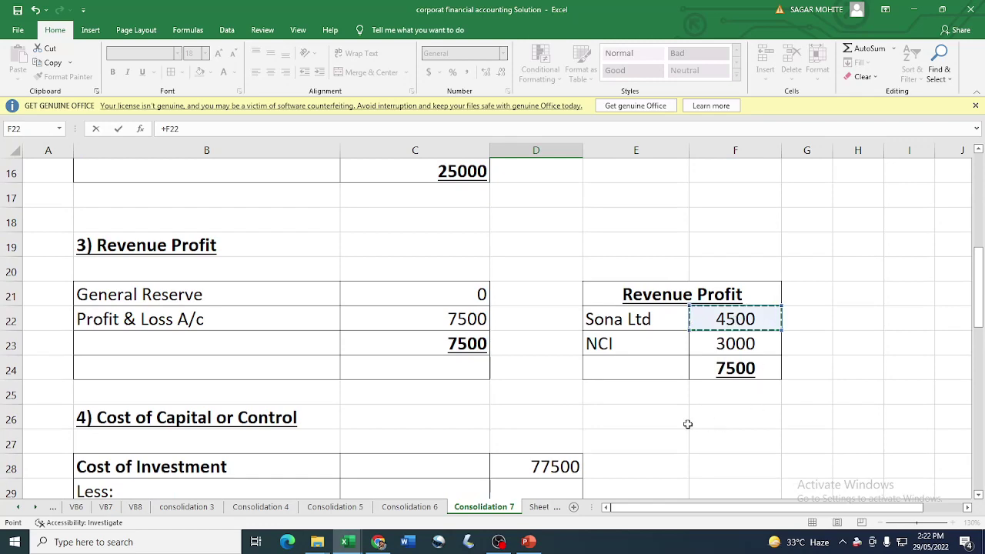
key(Return)
Reword the B53 label to "Revenue Profit Share in mona Ltd"
scroll(699, 417, down, 2)
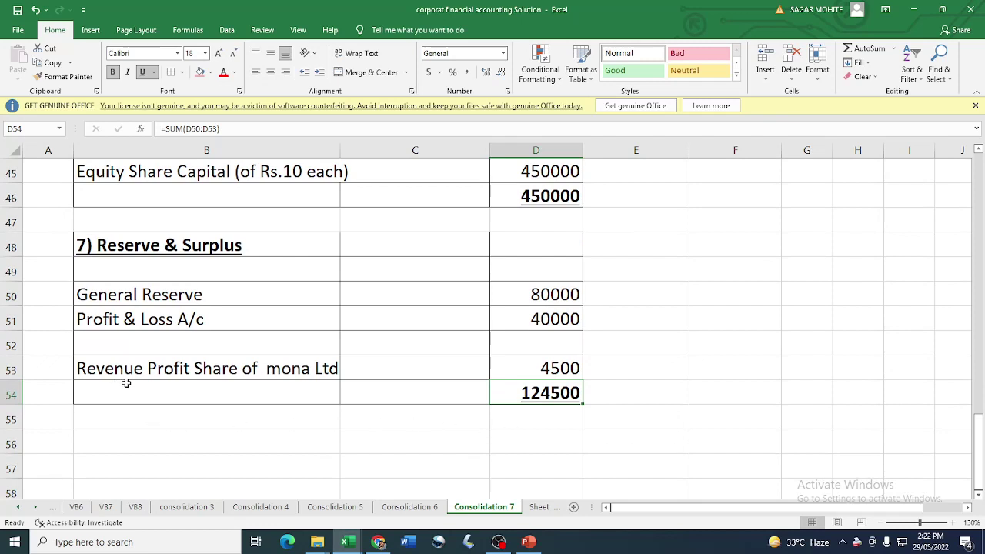
double_click(264, 372)
key(BackSpace)
key(BackSpace)
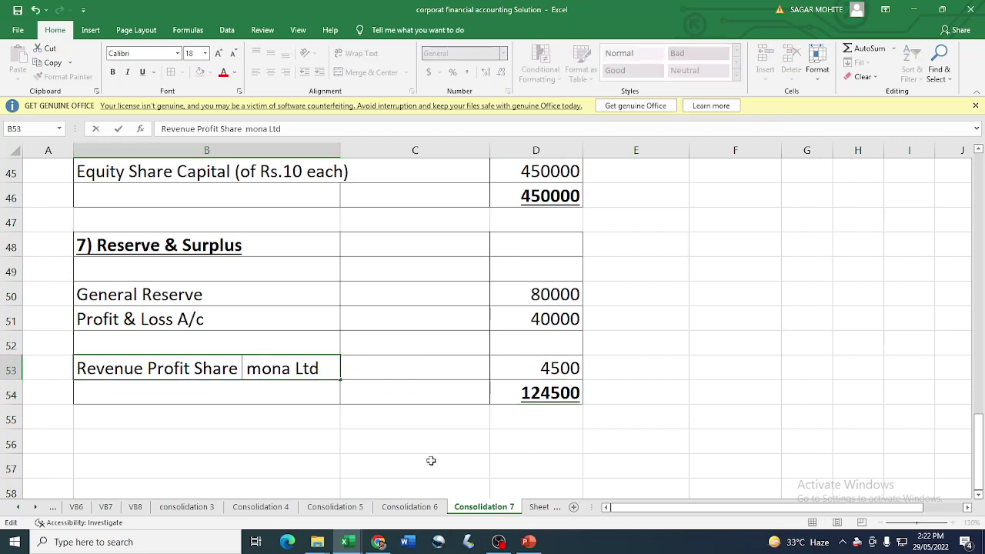
text(in)
key(Return)
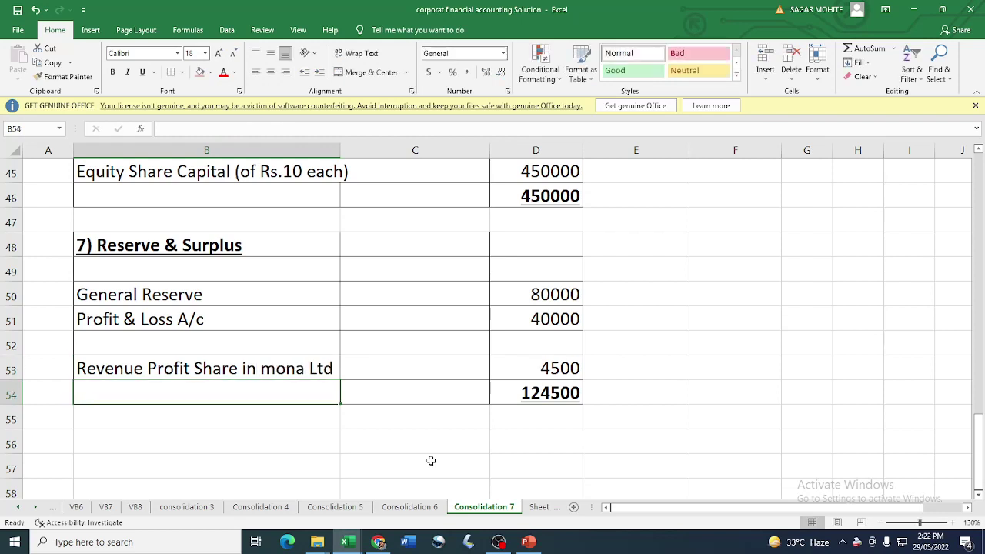
Review the Reserve & Surplus and Share Capital totals along with the cost of control and capital profit workings
click(213, 365)
click(548, 377)
click(553, 391)
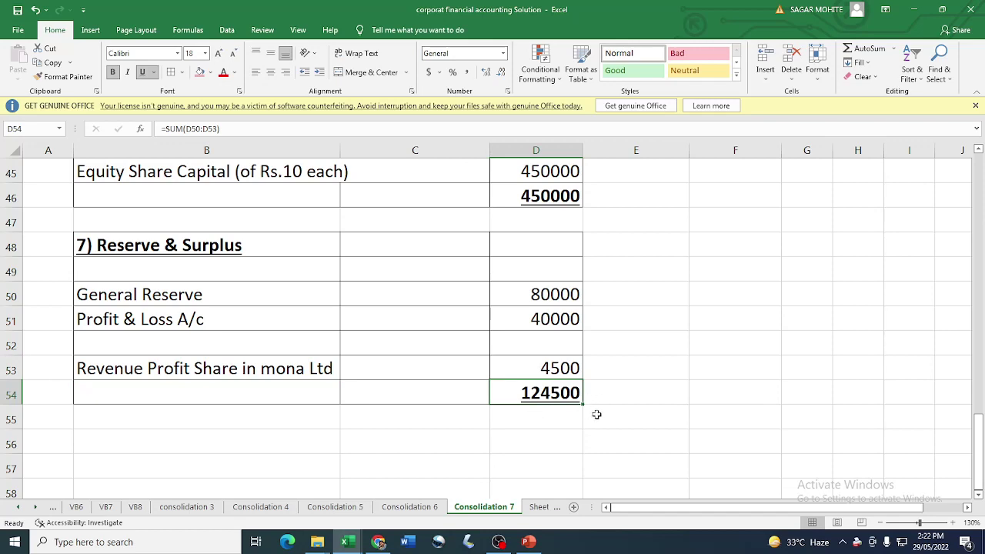
scroll(597, 415, up, 2)
click(552, 345)
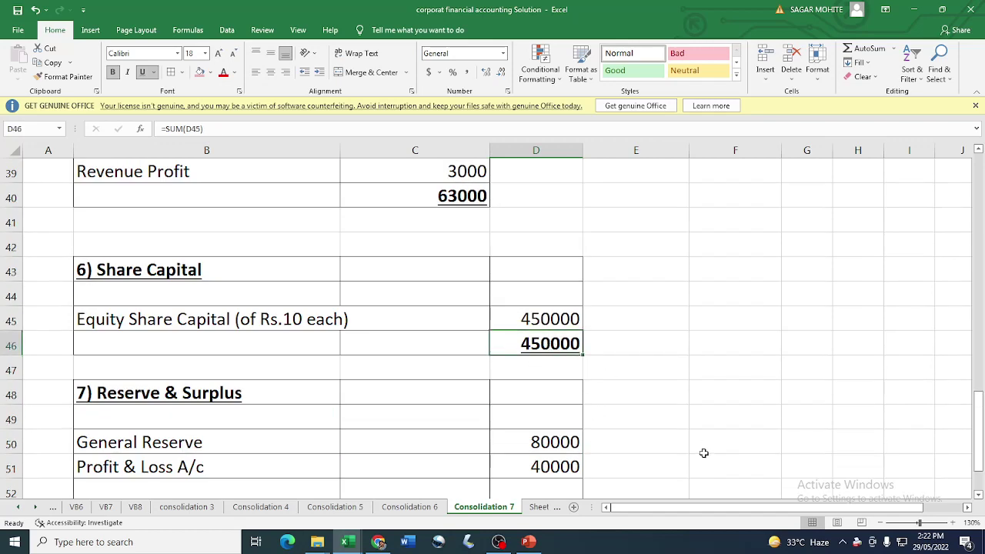
scroll(704, 453, up, 13)
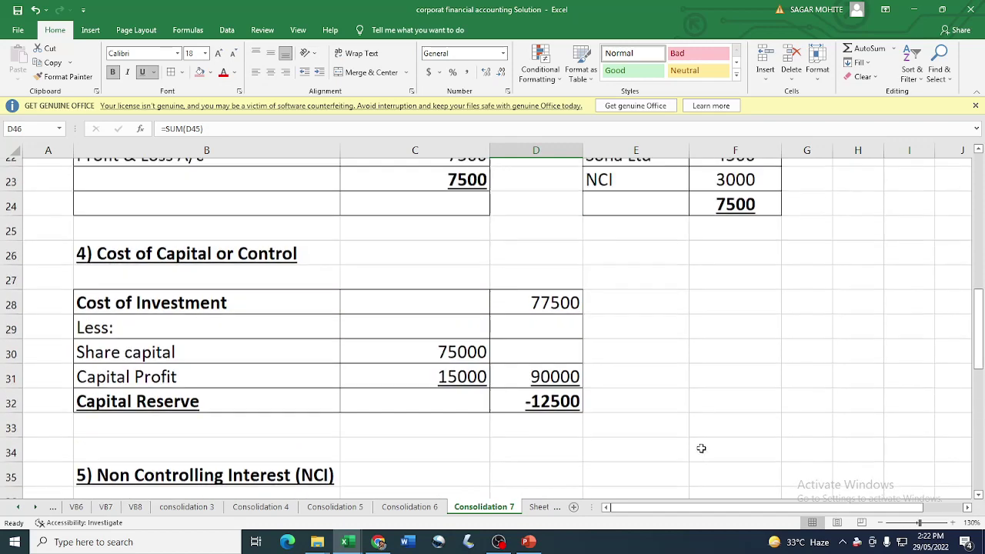
scroll(520, 412, down, 3)
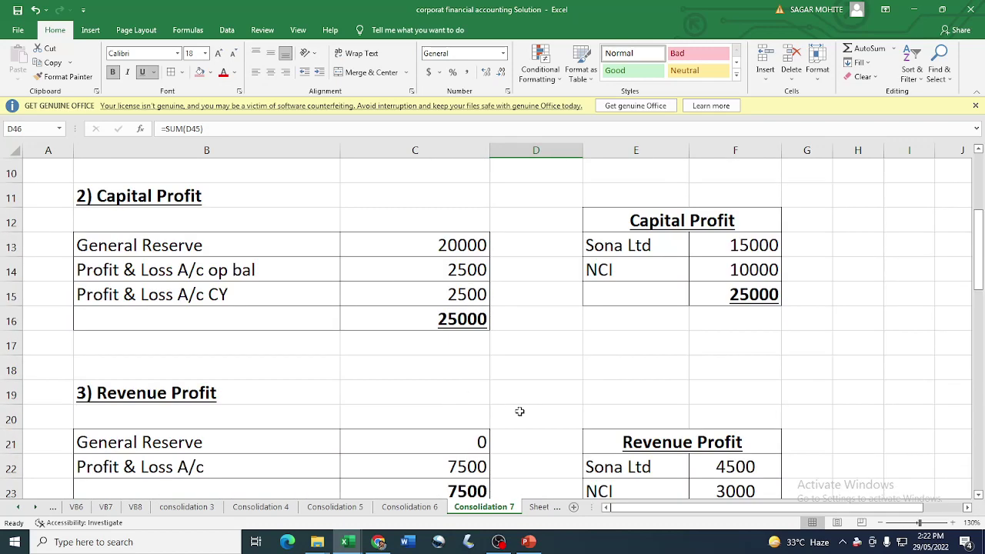
click(484, 319)
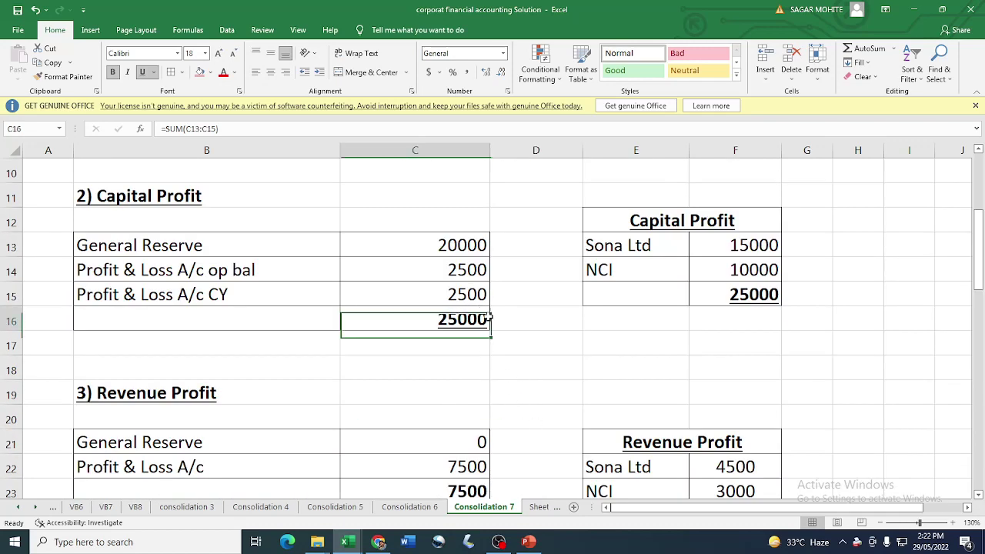
click(427, 289)
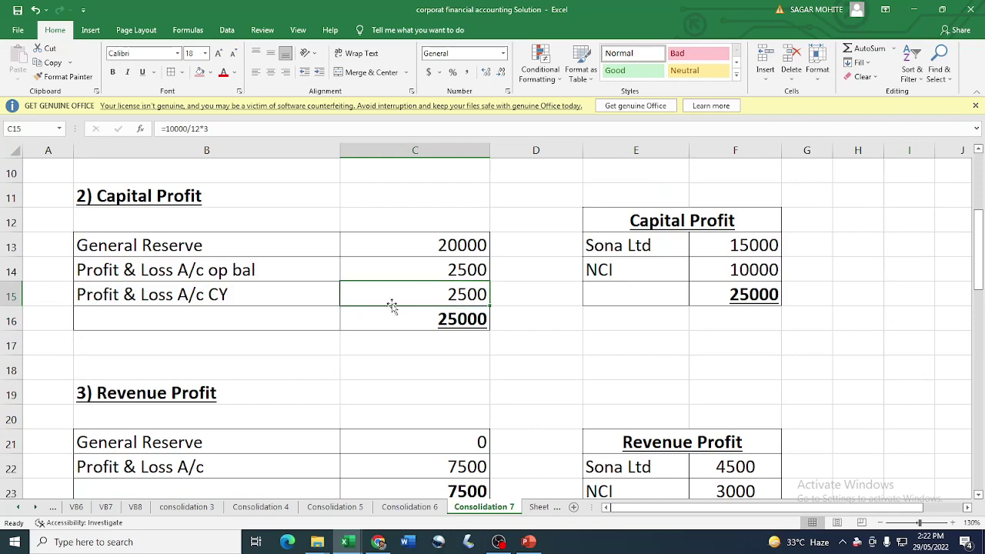
Switch to the question bank workbook and select the Q.7 problem statement about Sona Ltd's share acquisition in Mona Ltd
key(alt+Tab)
scroll(228, 314, up, 2)
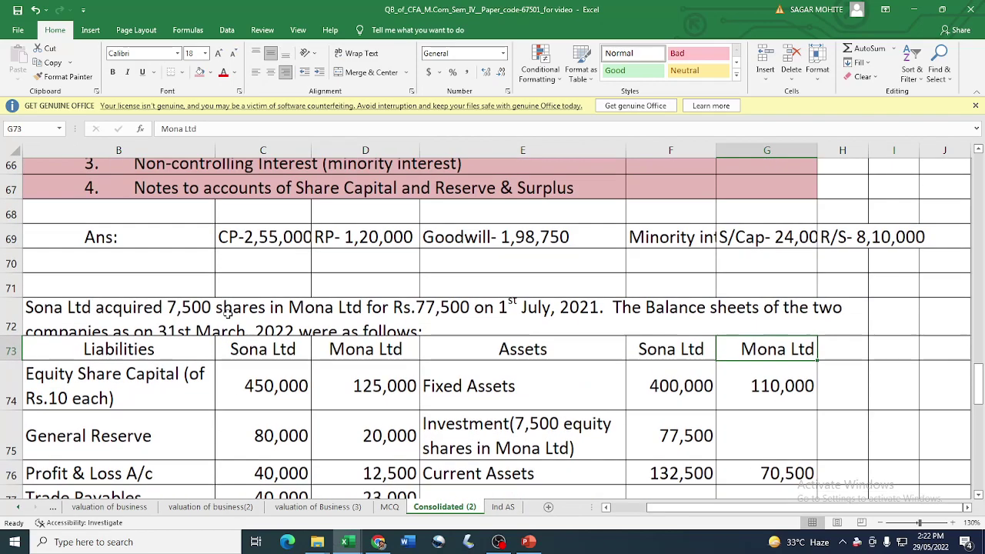
drag(723, 508, 654, 517)
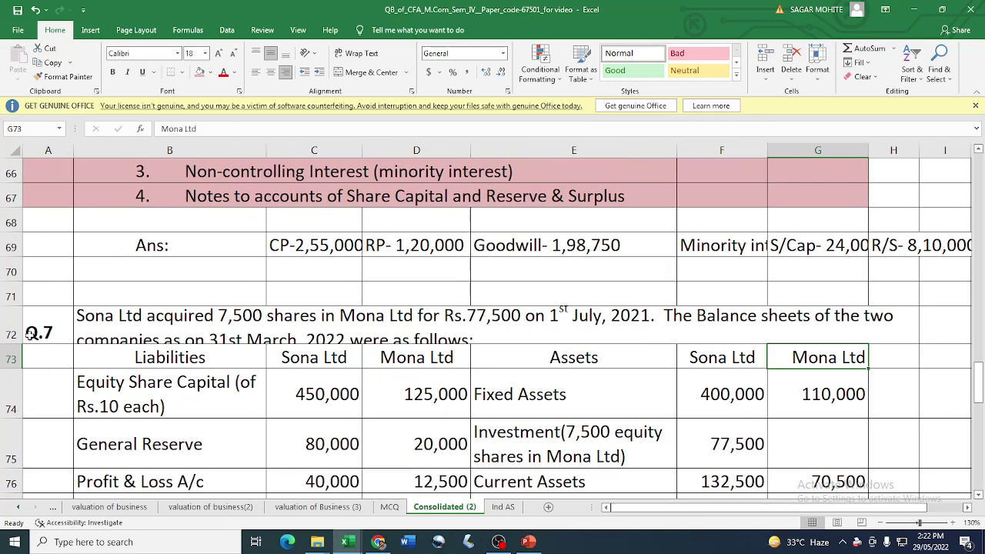
click(85, 328)
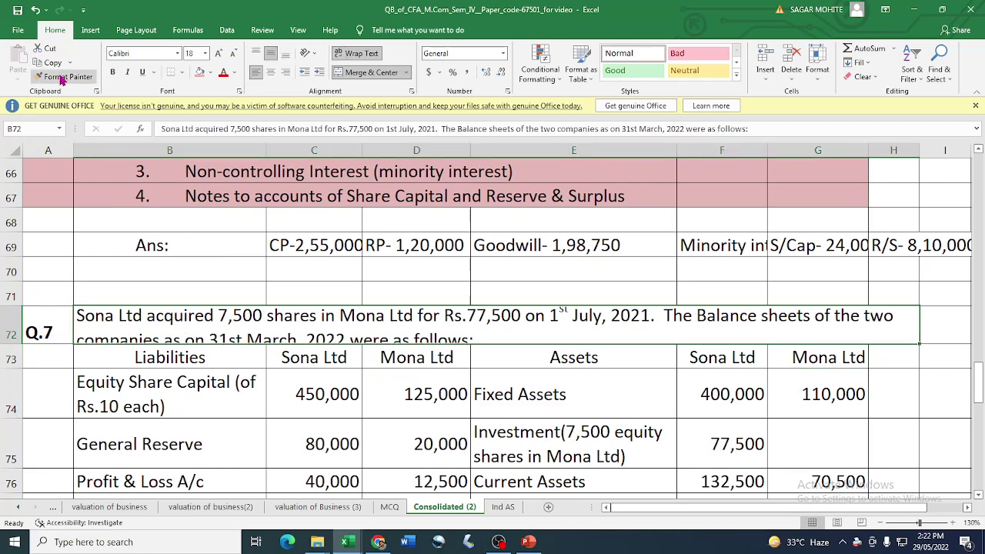
Return to the solution workbook and review the revenue profit, the capital reserve under cost of control, and the non-controlling interest total
key(alt+Tab)
scroll(733, 356, down, 1)
scroll(733, 355, down, 10)
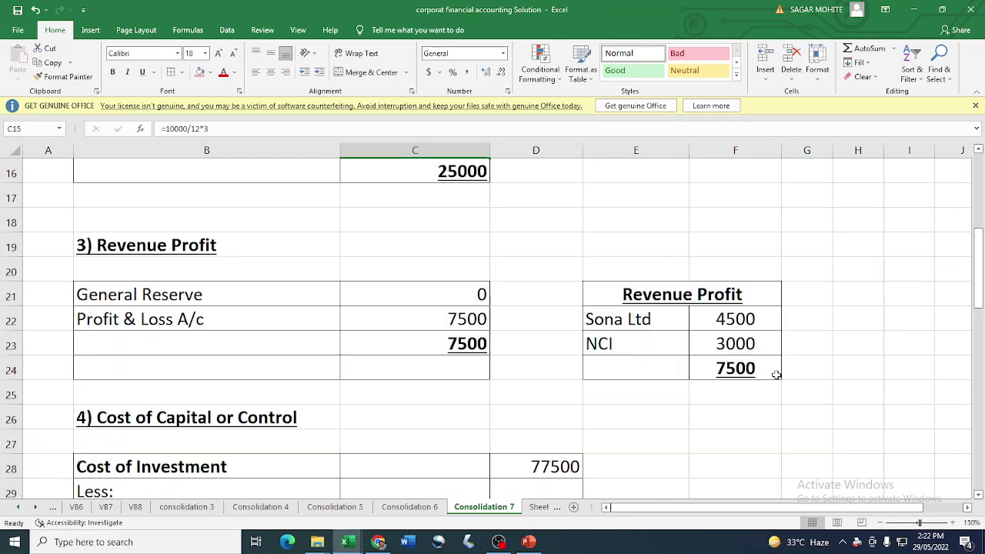
scroll(546, 369, up, 3)
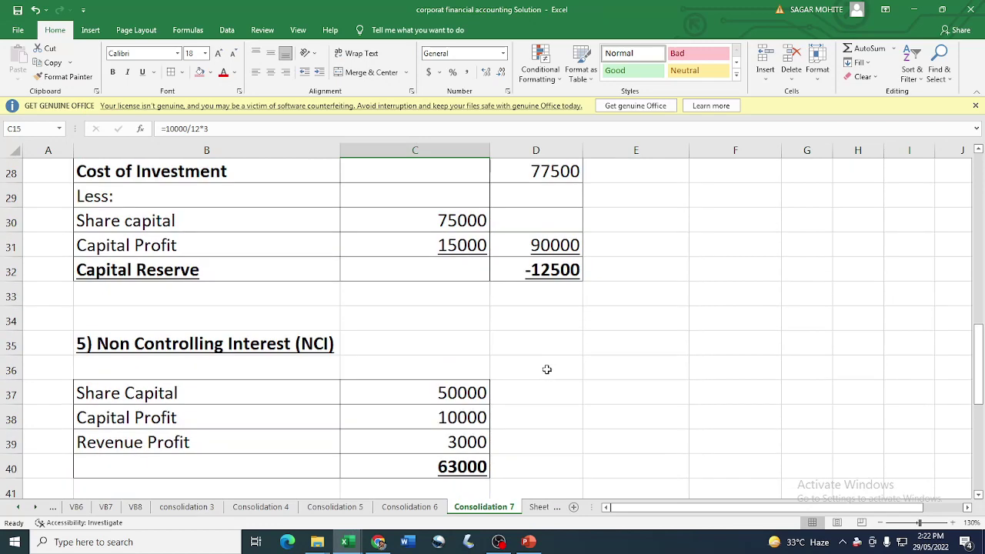
click(550, 270)
scroll(670, 359, up, 2)
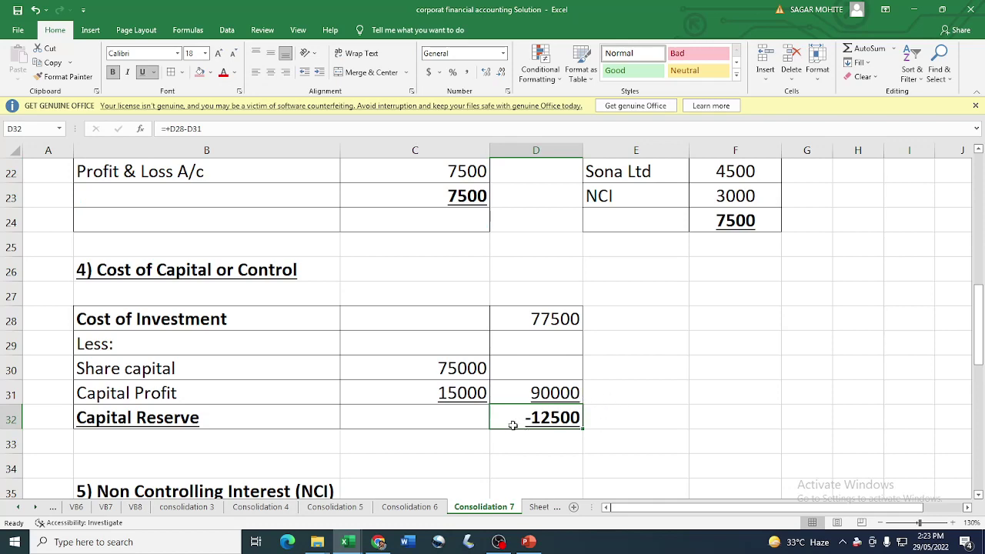
click(213, 418)
scroll(366, 414, down, 1)
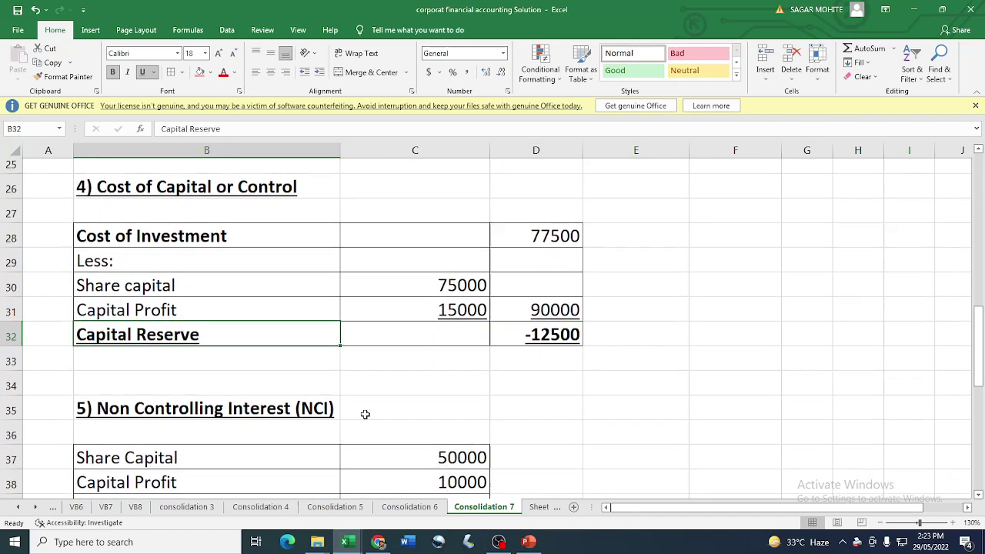
scroll(365, 413, down, 3)
click(414, 319)
scroll(532, 389, down, 1)
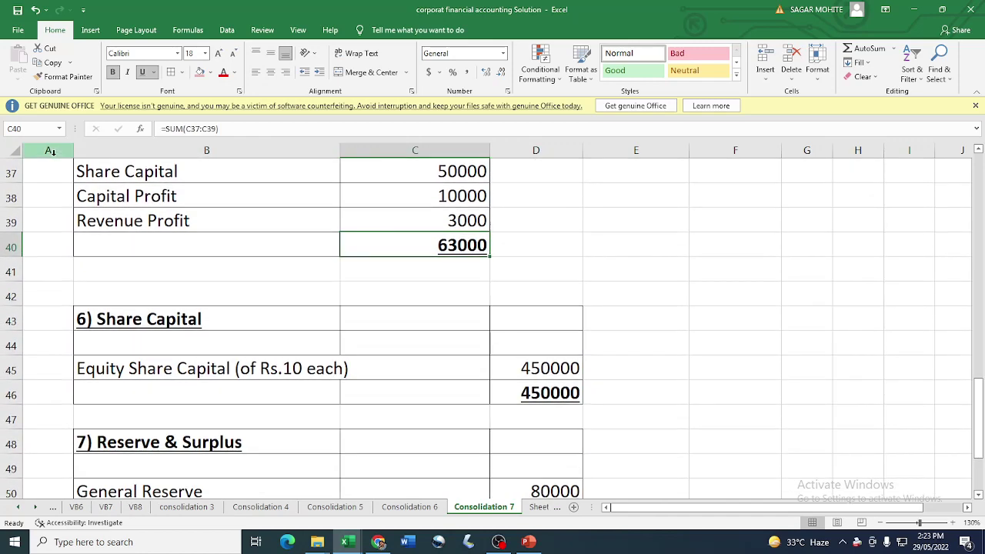
Switch to the Corporate Financial Accounting presentation in PowerPoint and check the problem number line on the title slide
click(528, 541)
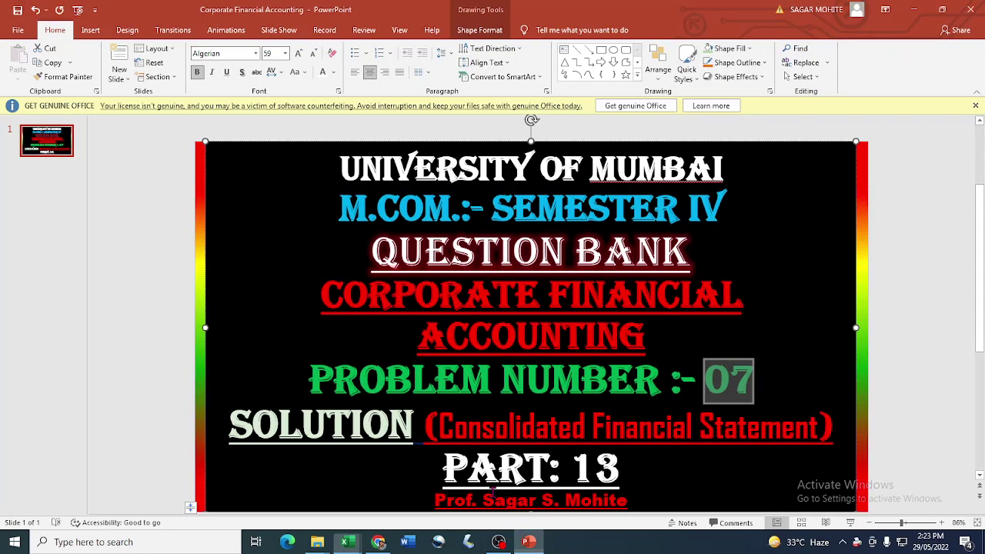
click(730, 381)
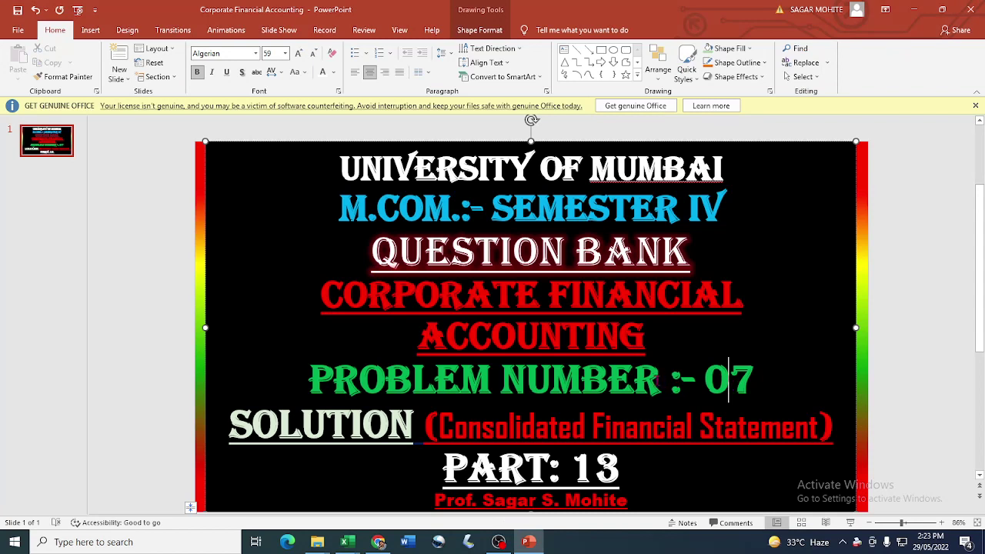
click(660, 379)
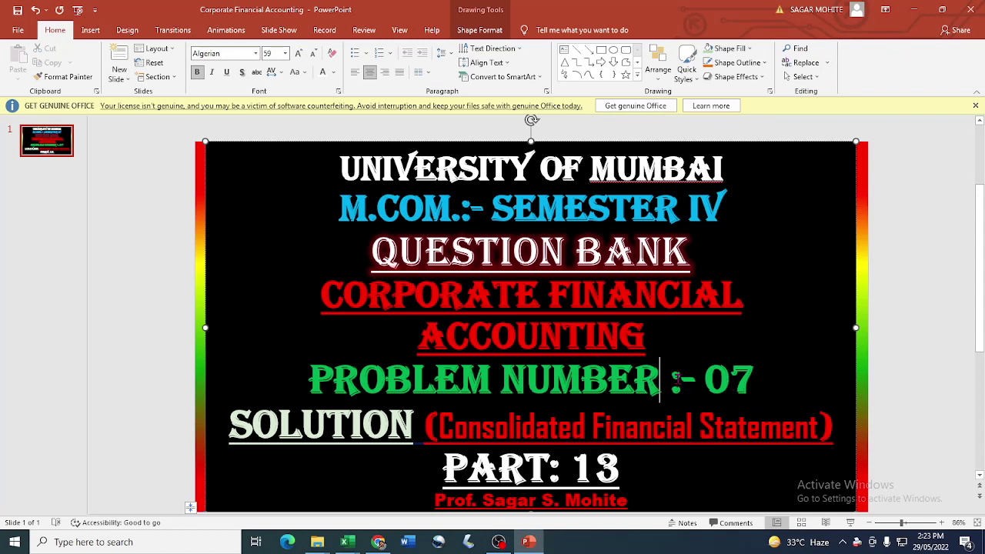